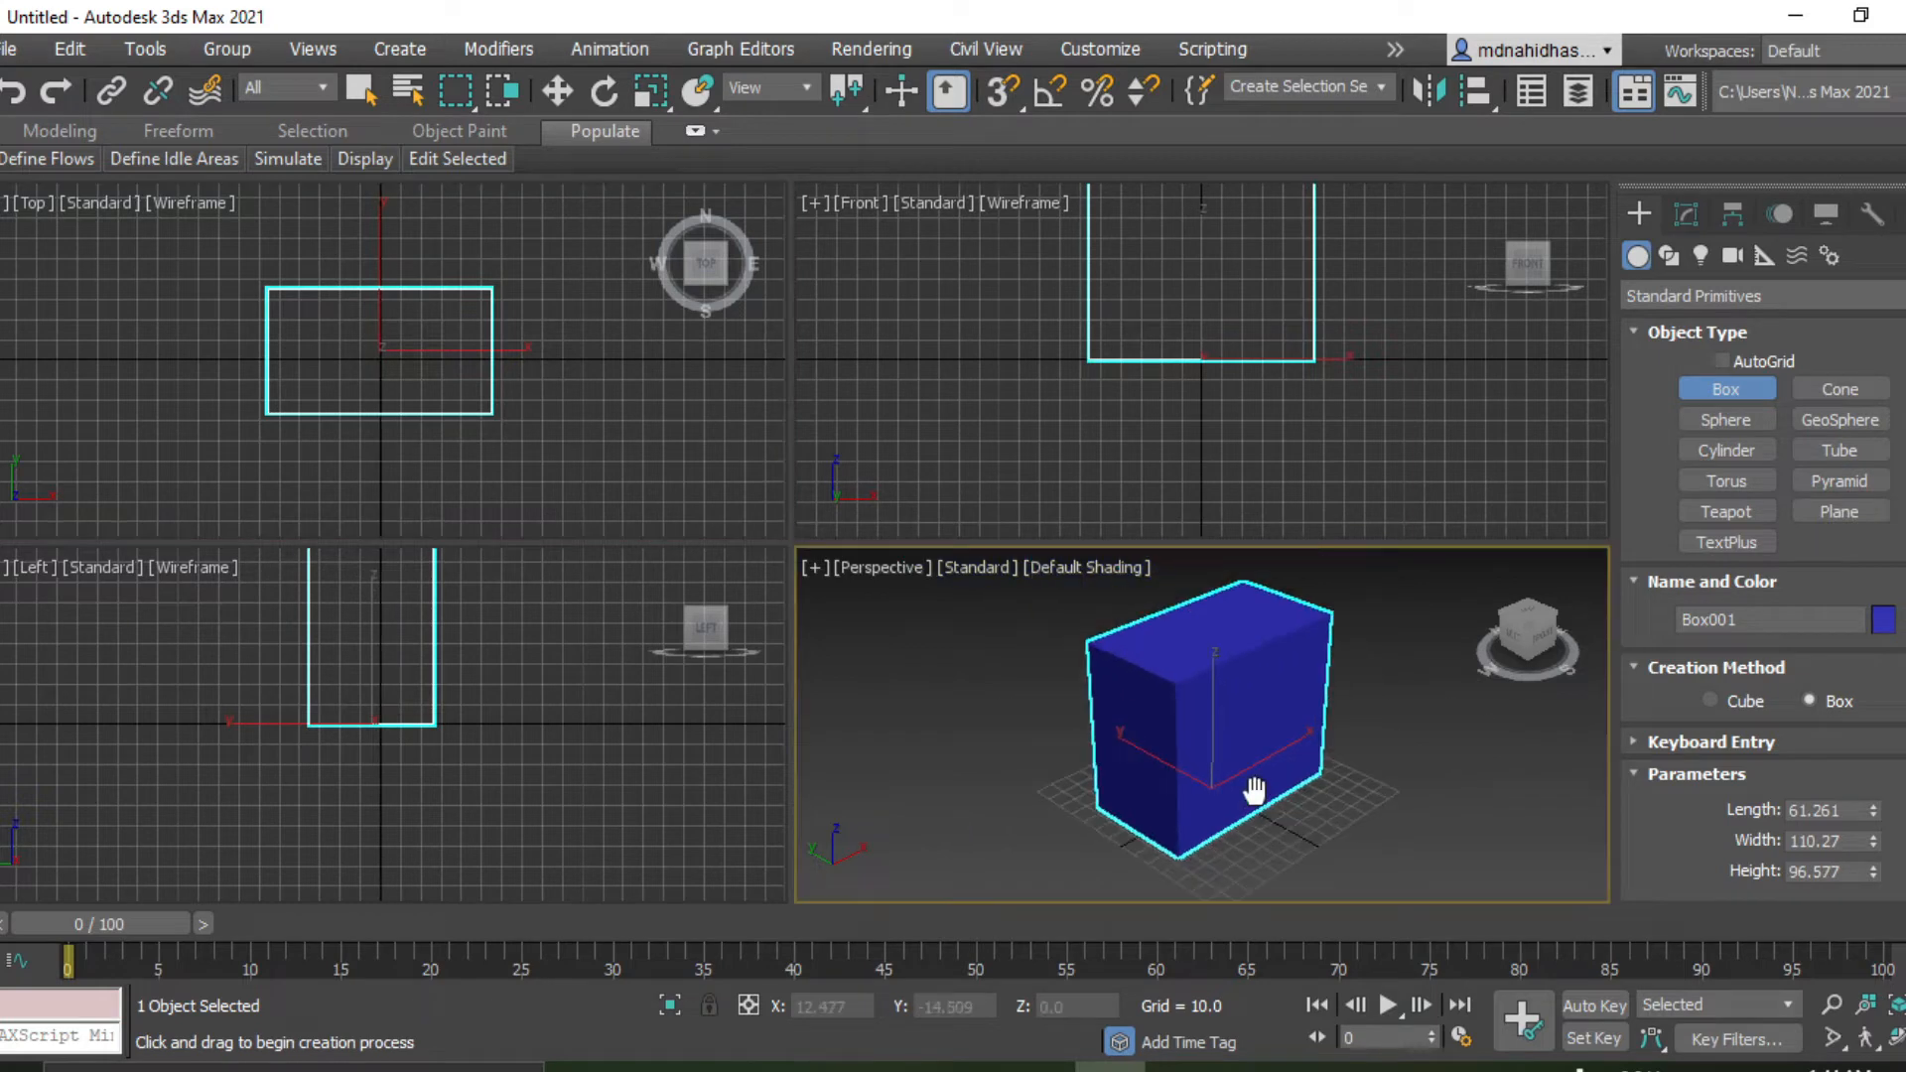
Maximize the Perspective viewport and change the box's object color to light cyan.
key(alt+w)
scroll(1194, 612, down, 2)
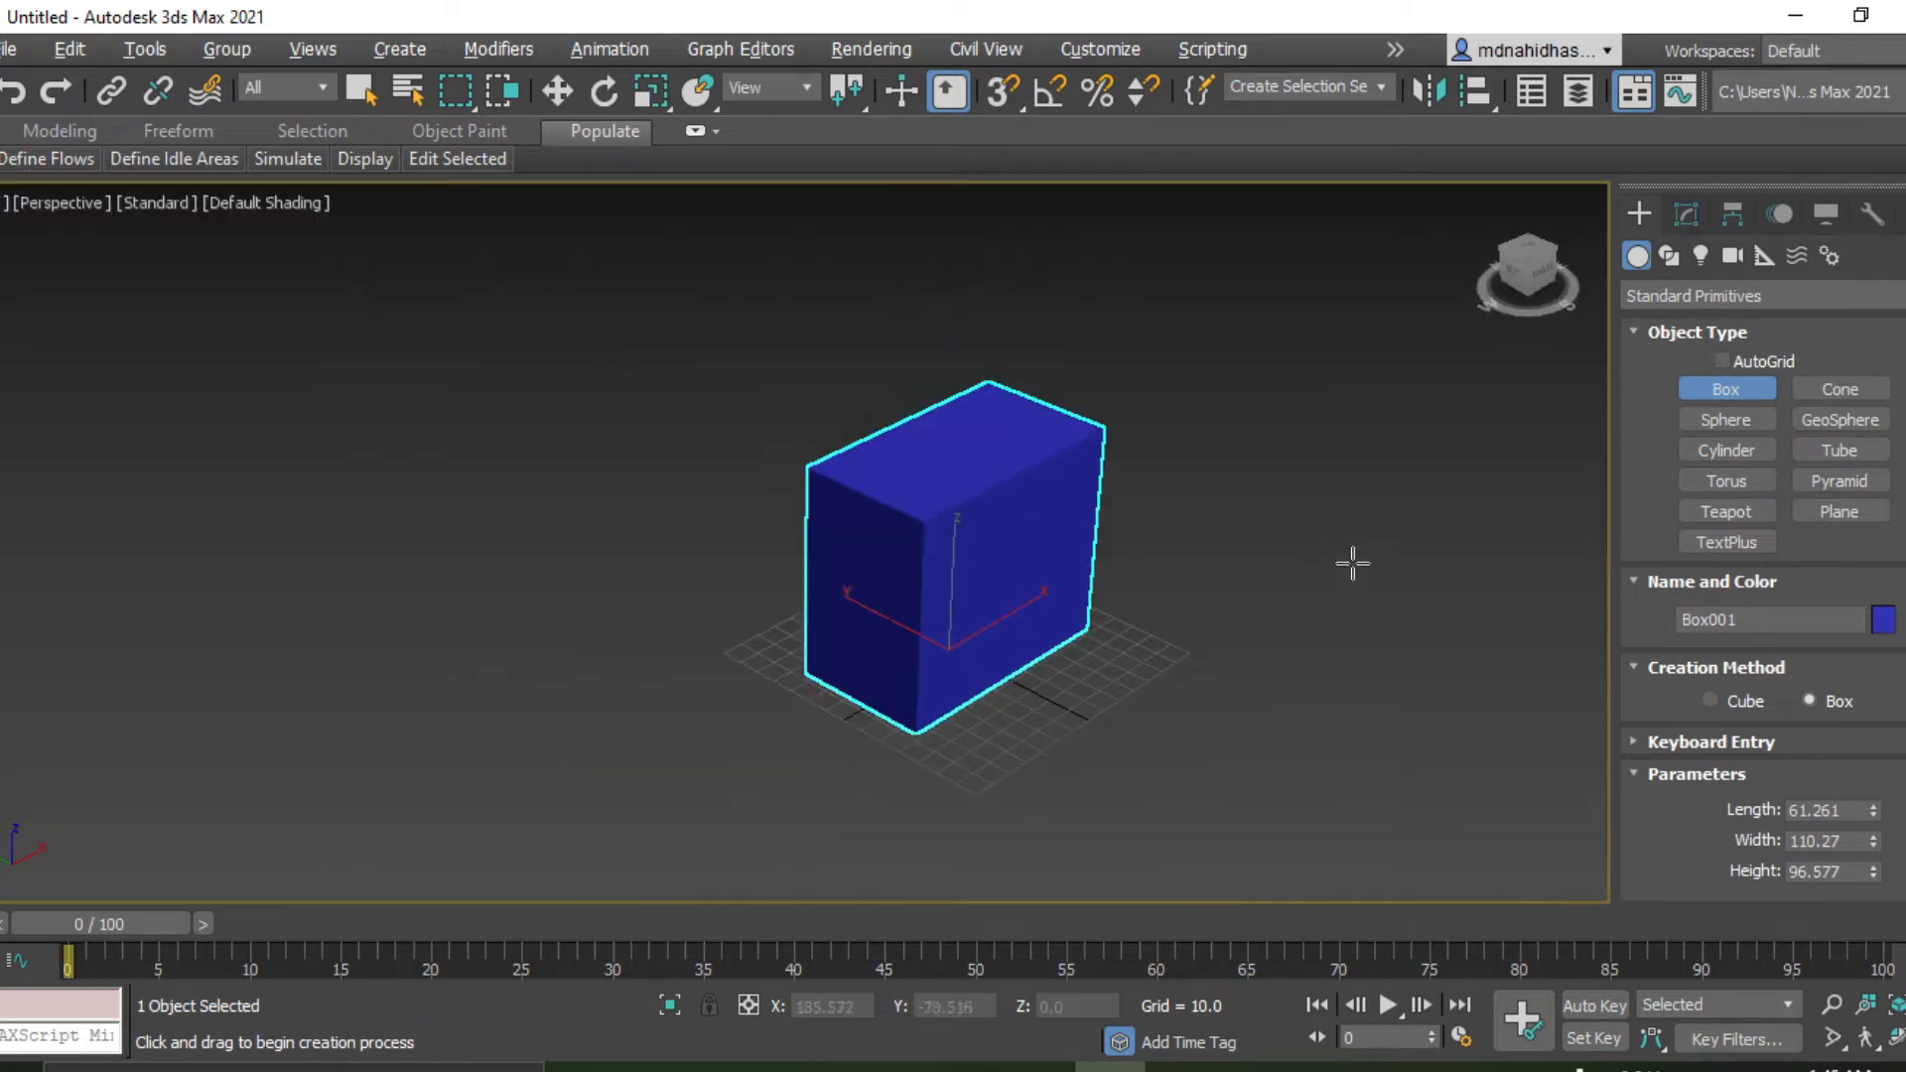
click(1884, 620)
click(1035, 462)
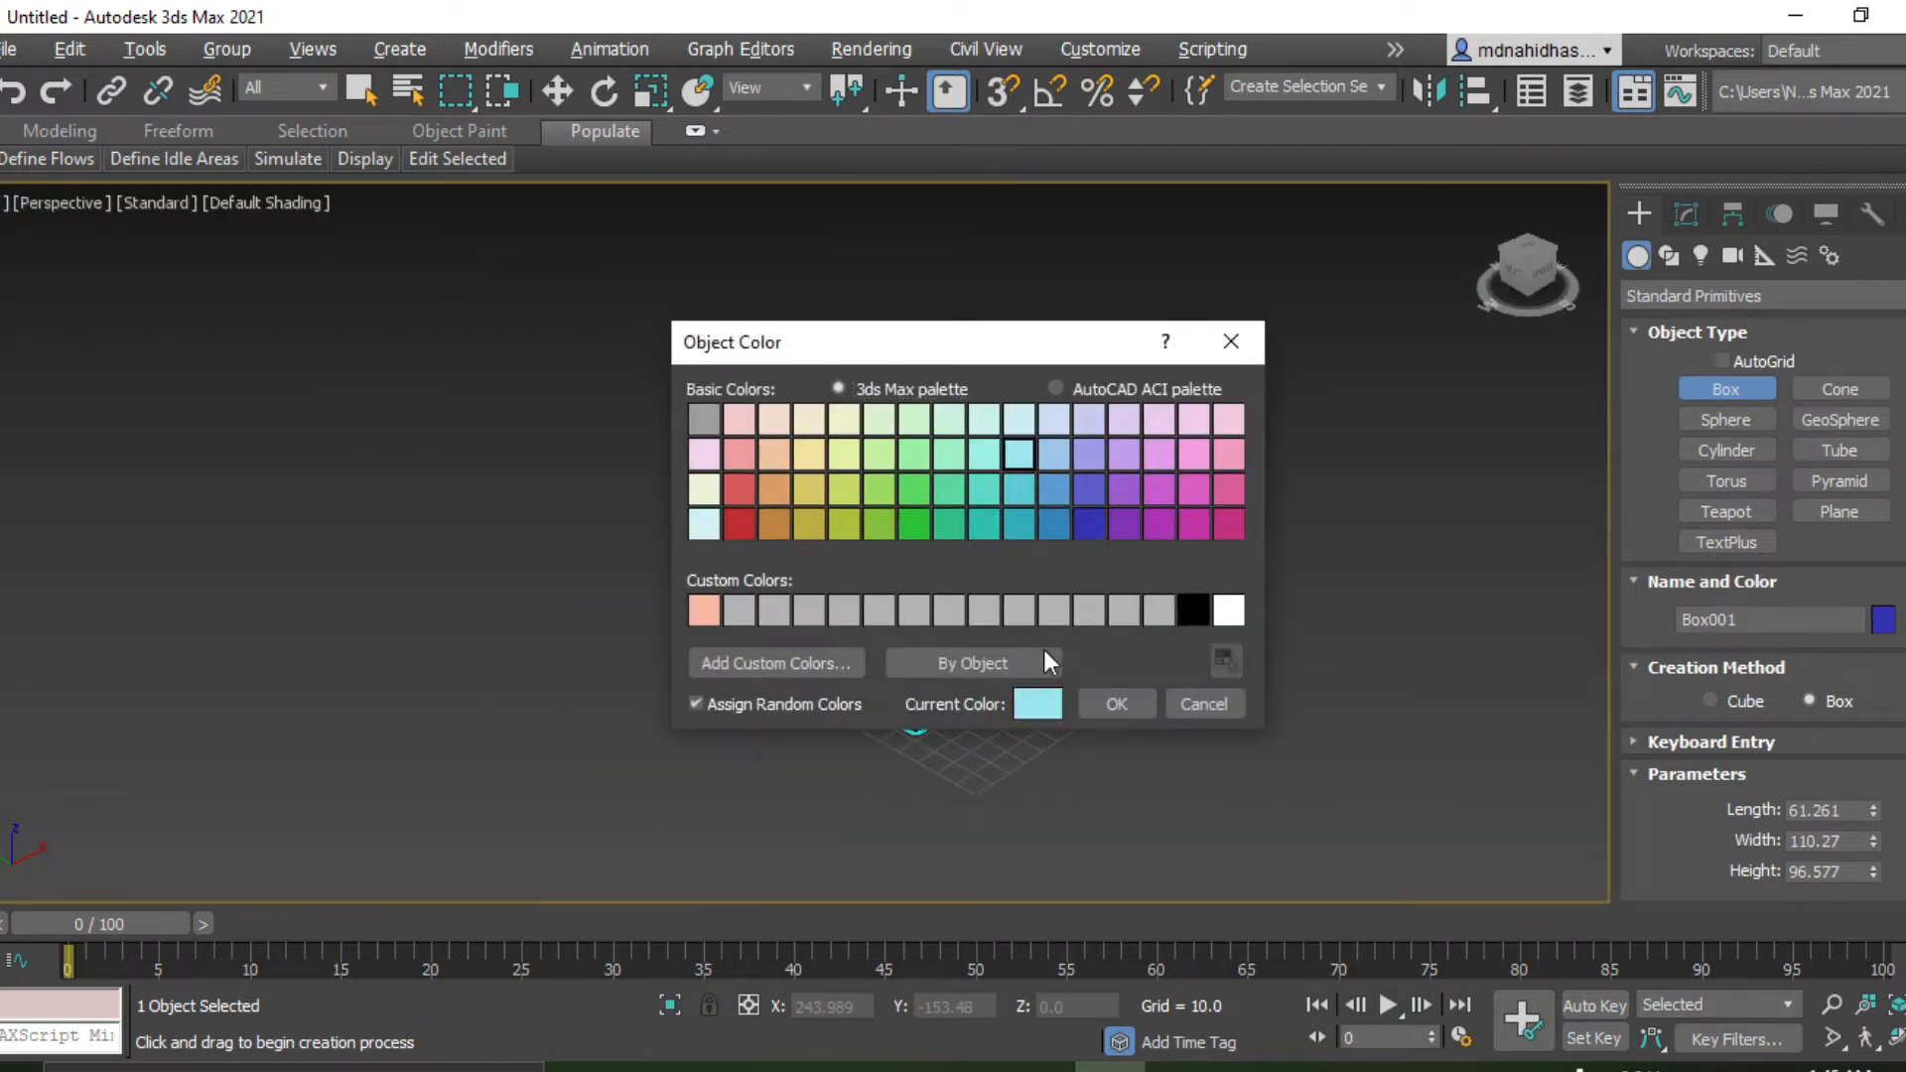
click(1115, 701)
middle_drag(1223, 598, 1098, 577)
key(space)
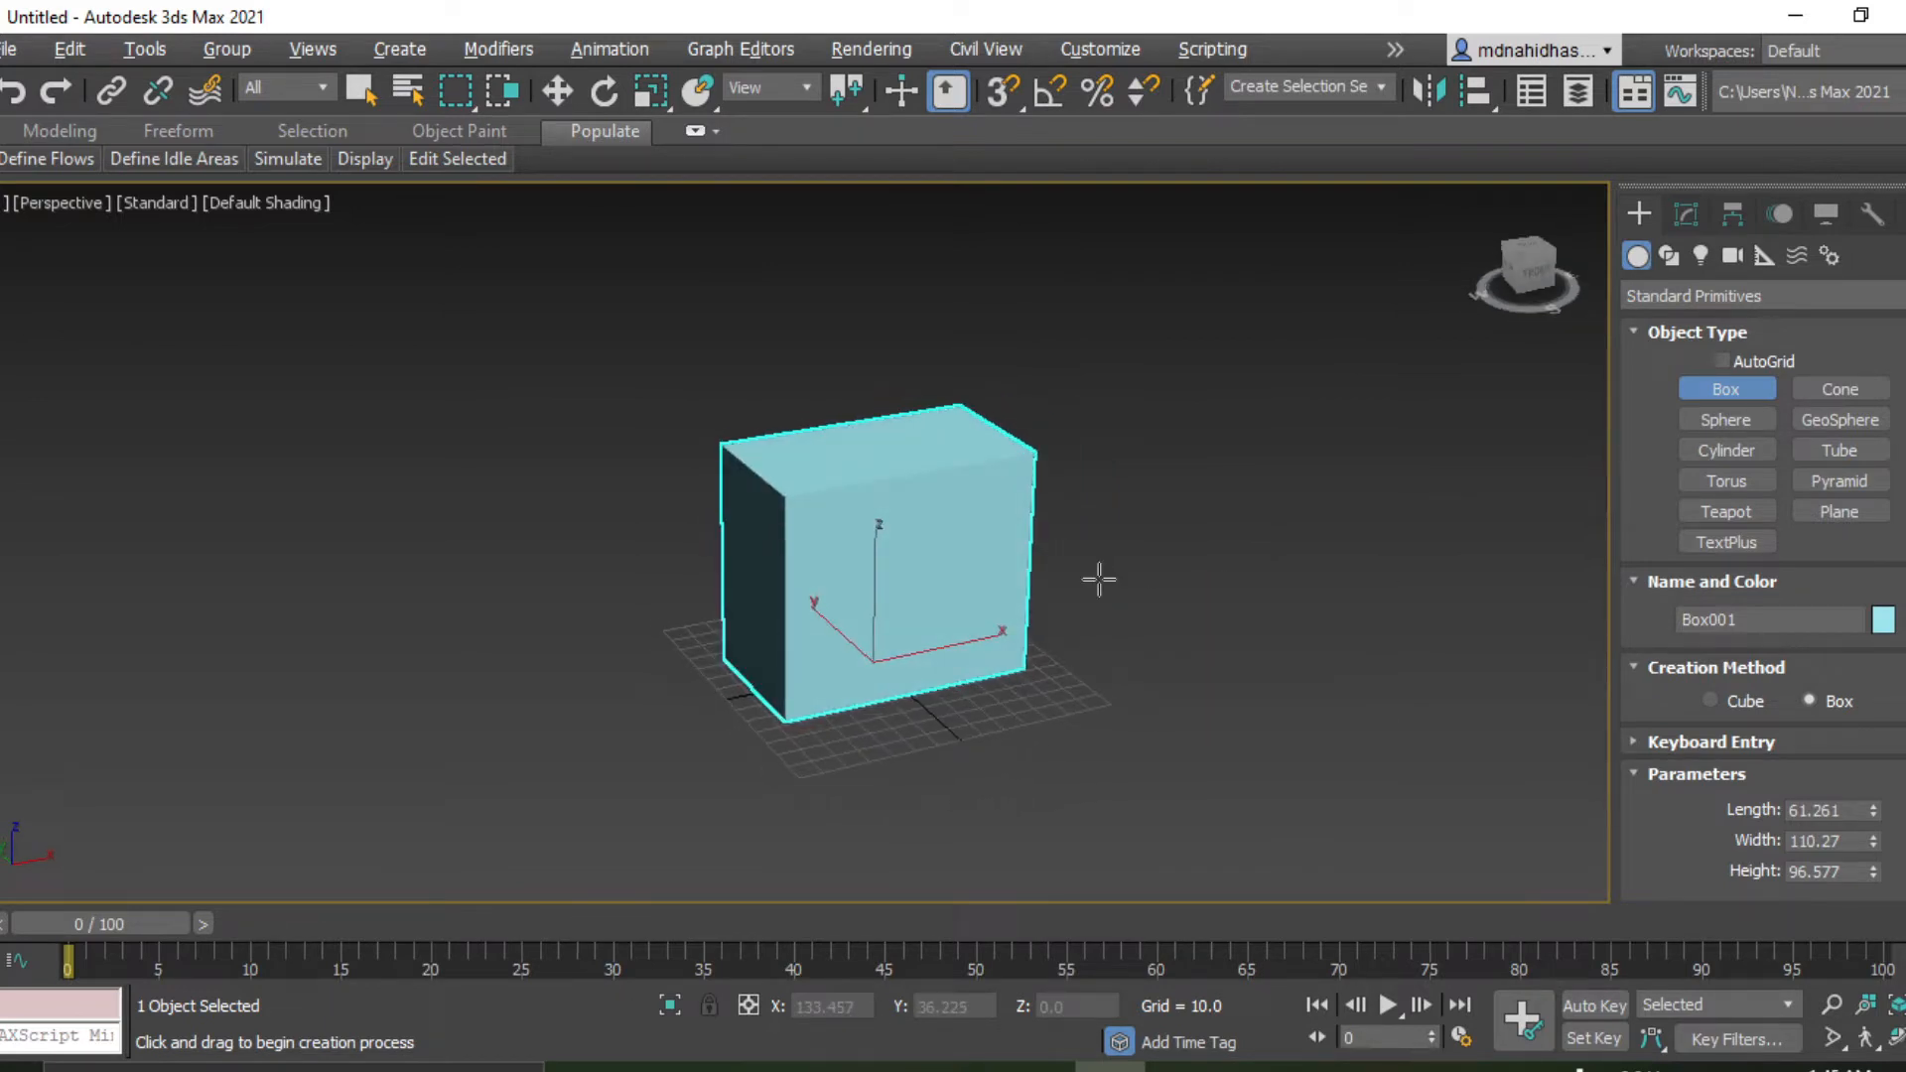
Display edged faces and set the box's length to 55, width to 100 and height to 110.
key(F4)
click(1853, 812)
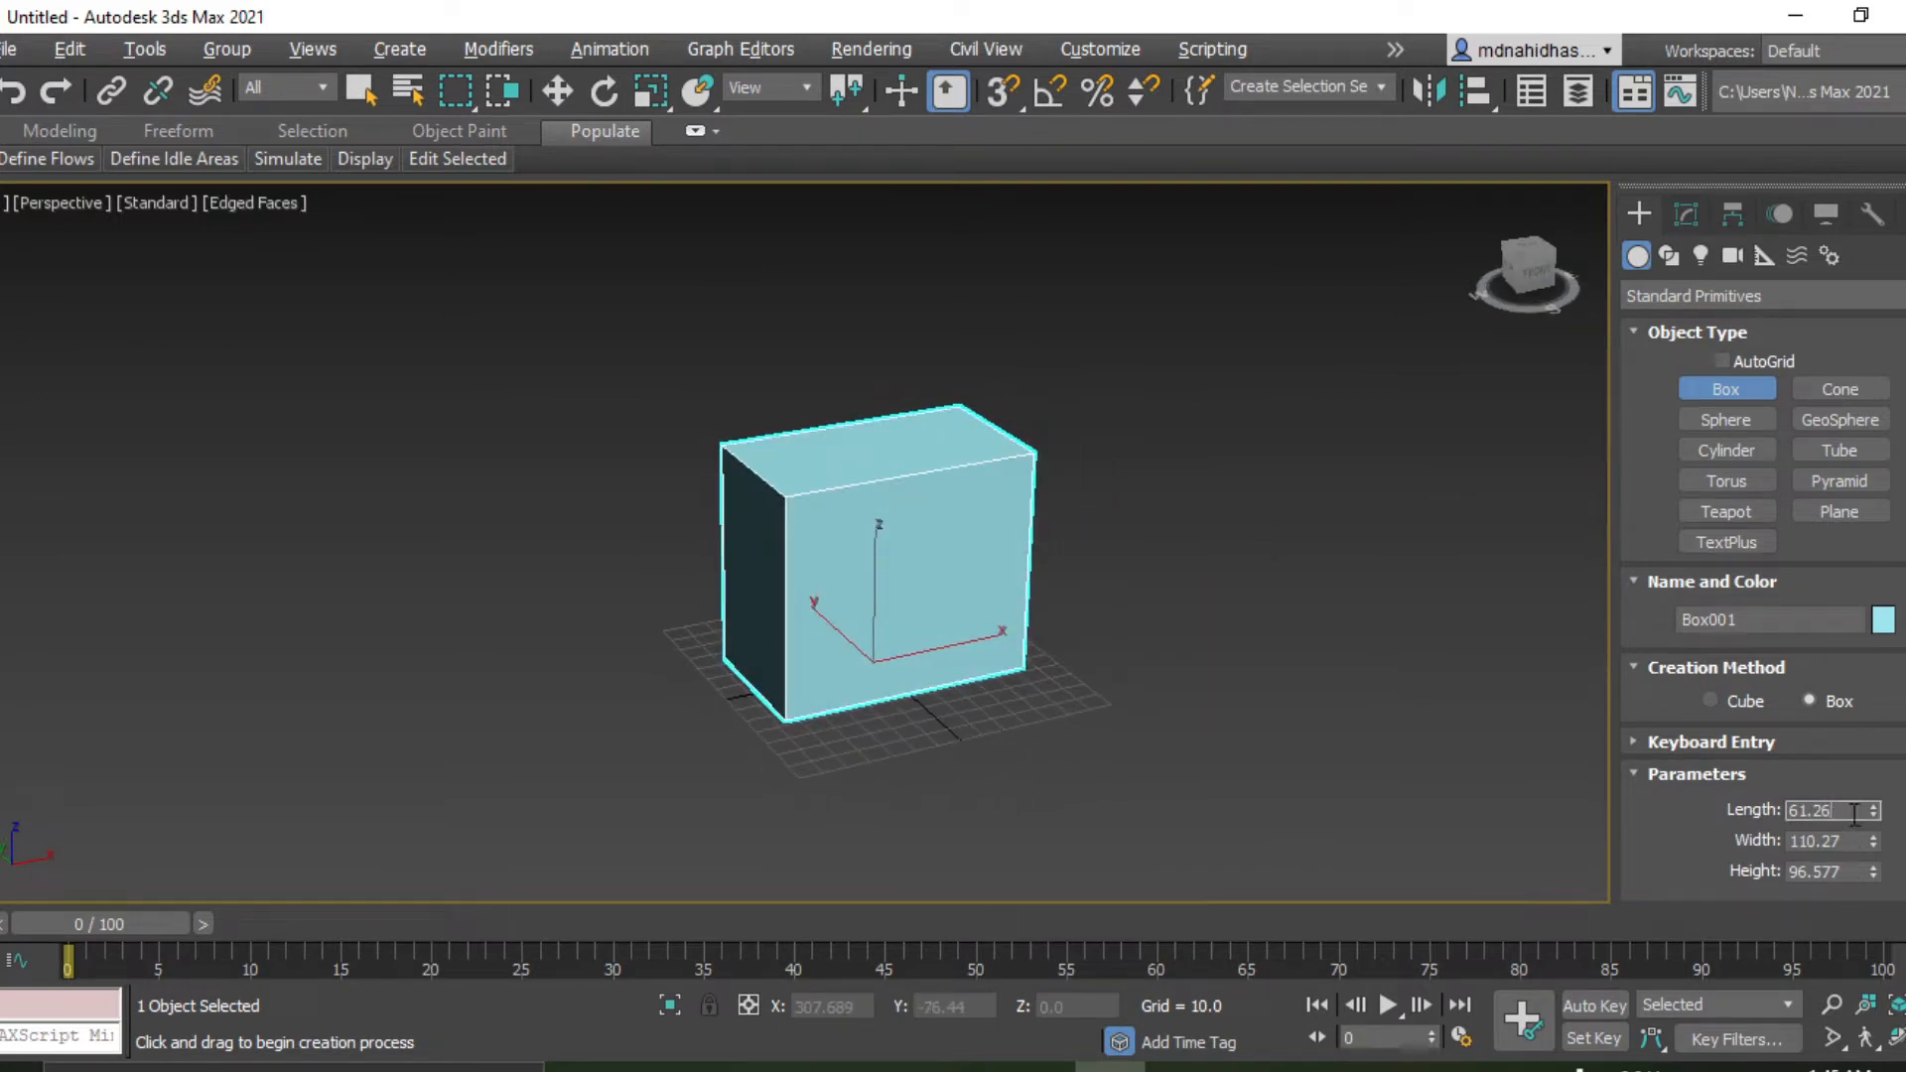
key(Tab)
text(100)
key(Tab)
text(110)
key(Return)
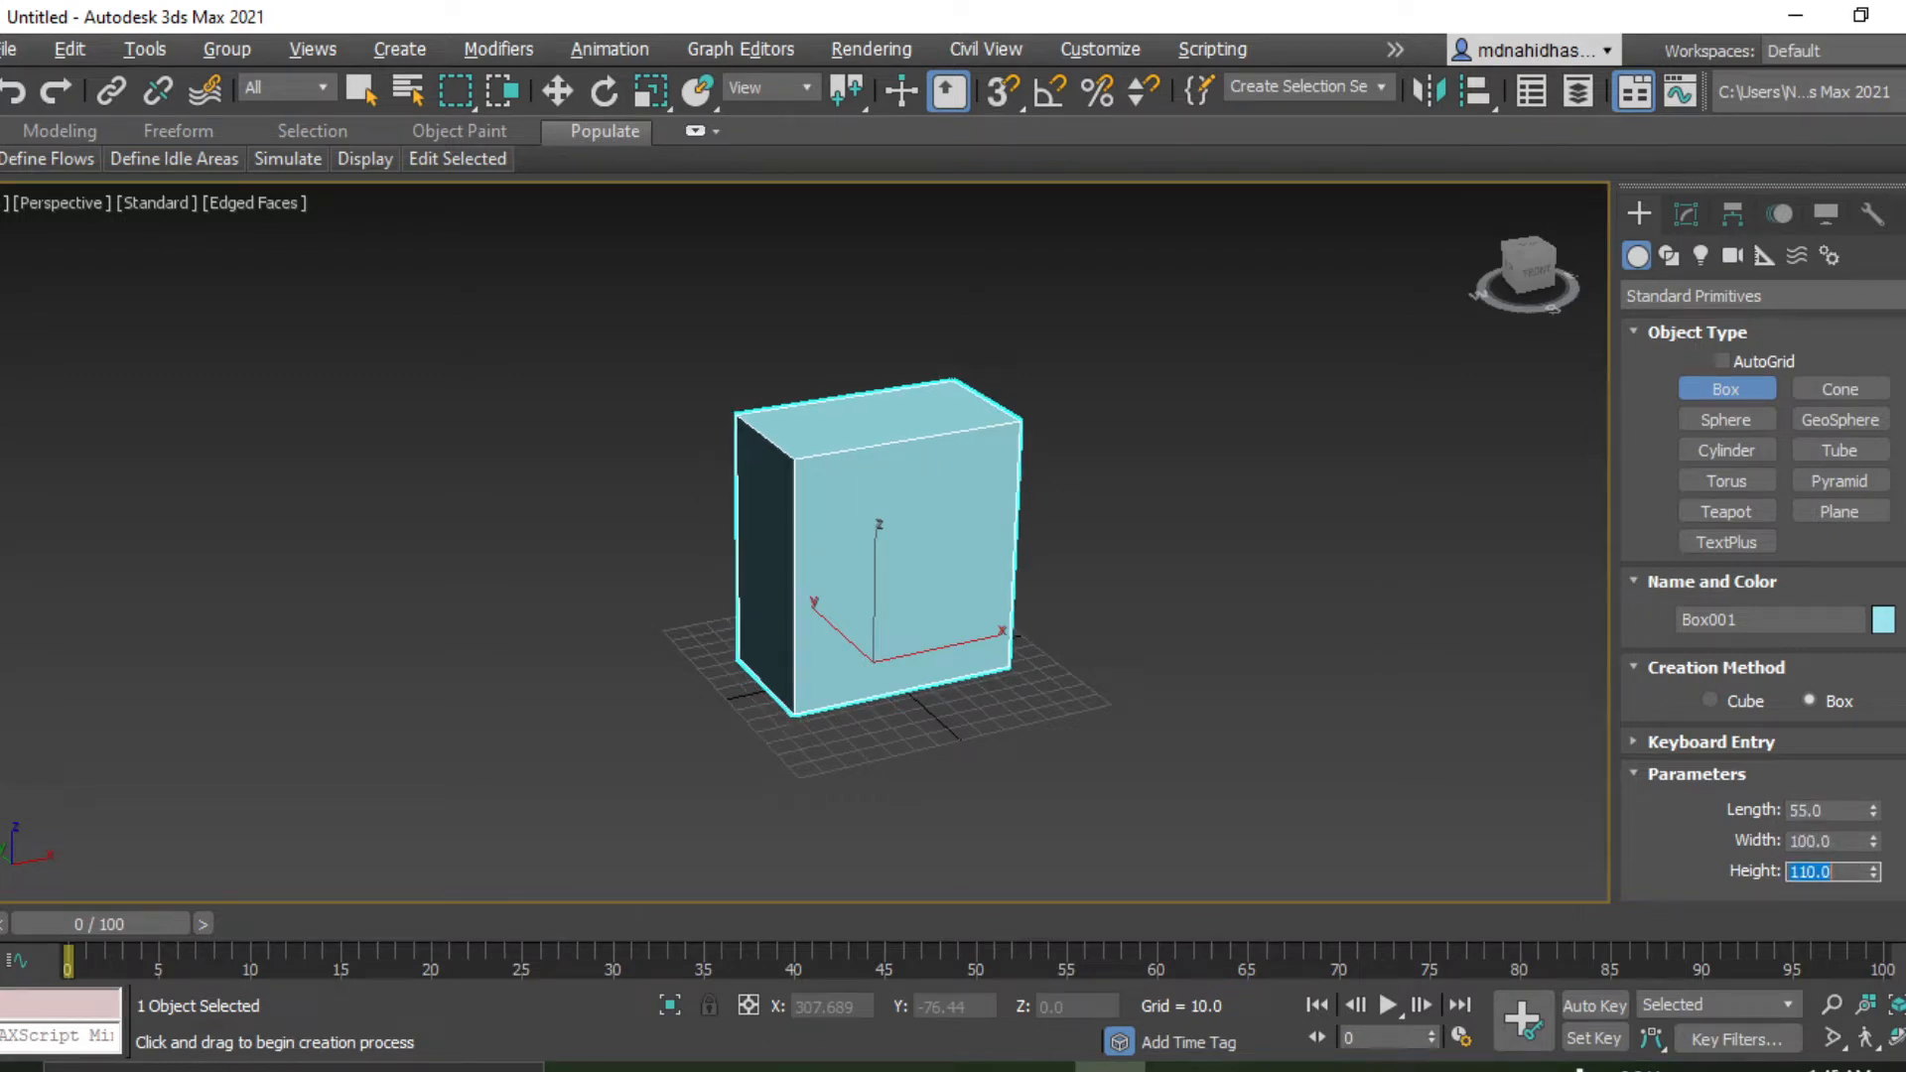
click(1340, 660)
mouse_move(1136, 511)
alt+middle_down()
mouse_move(932, 463)
mouse_move(1158, 510)
mouse_move(1114, 512)
alt+middle_up()
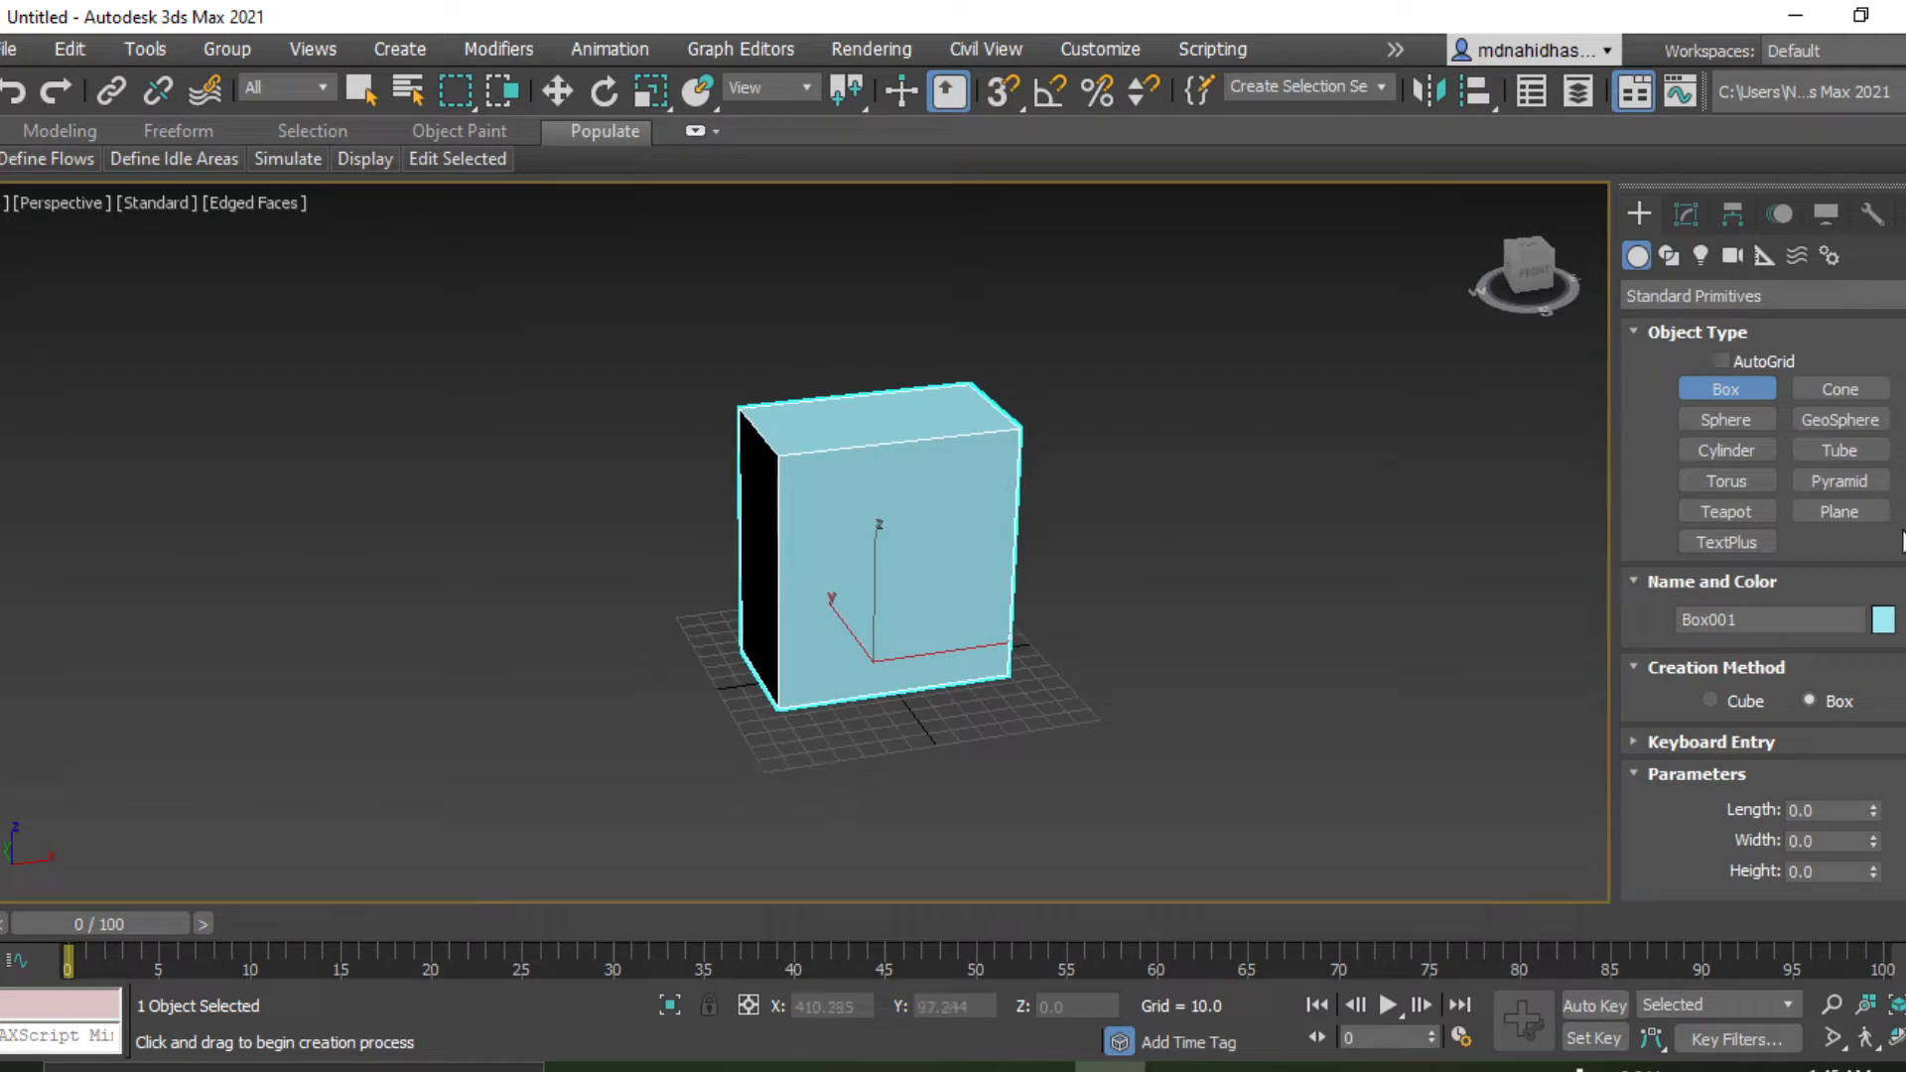
Change the box's object color to a medium cyan and leave box creation.
click(1883, 621)
click(1028, 486)
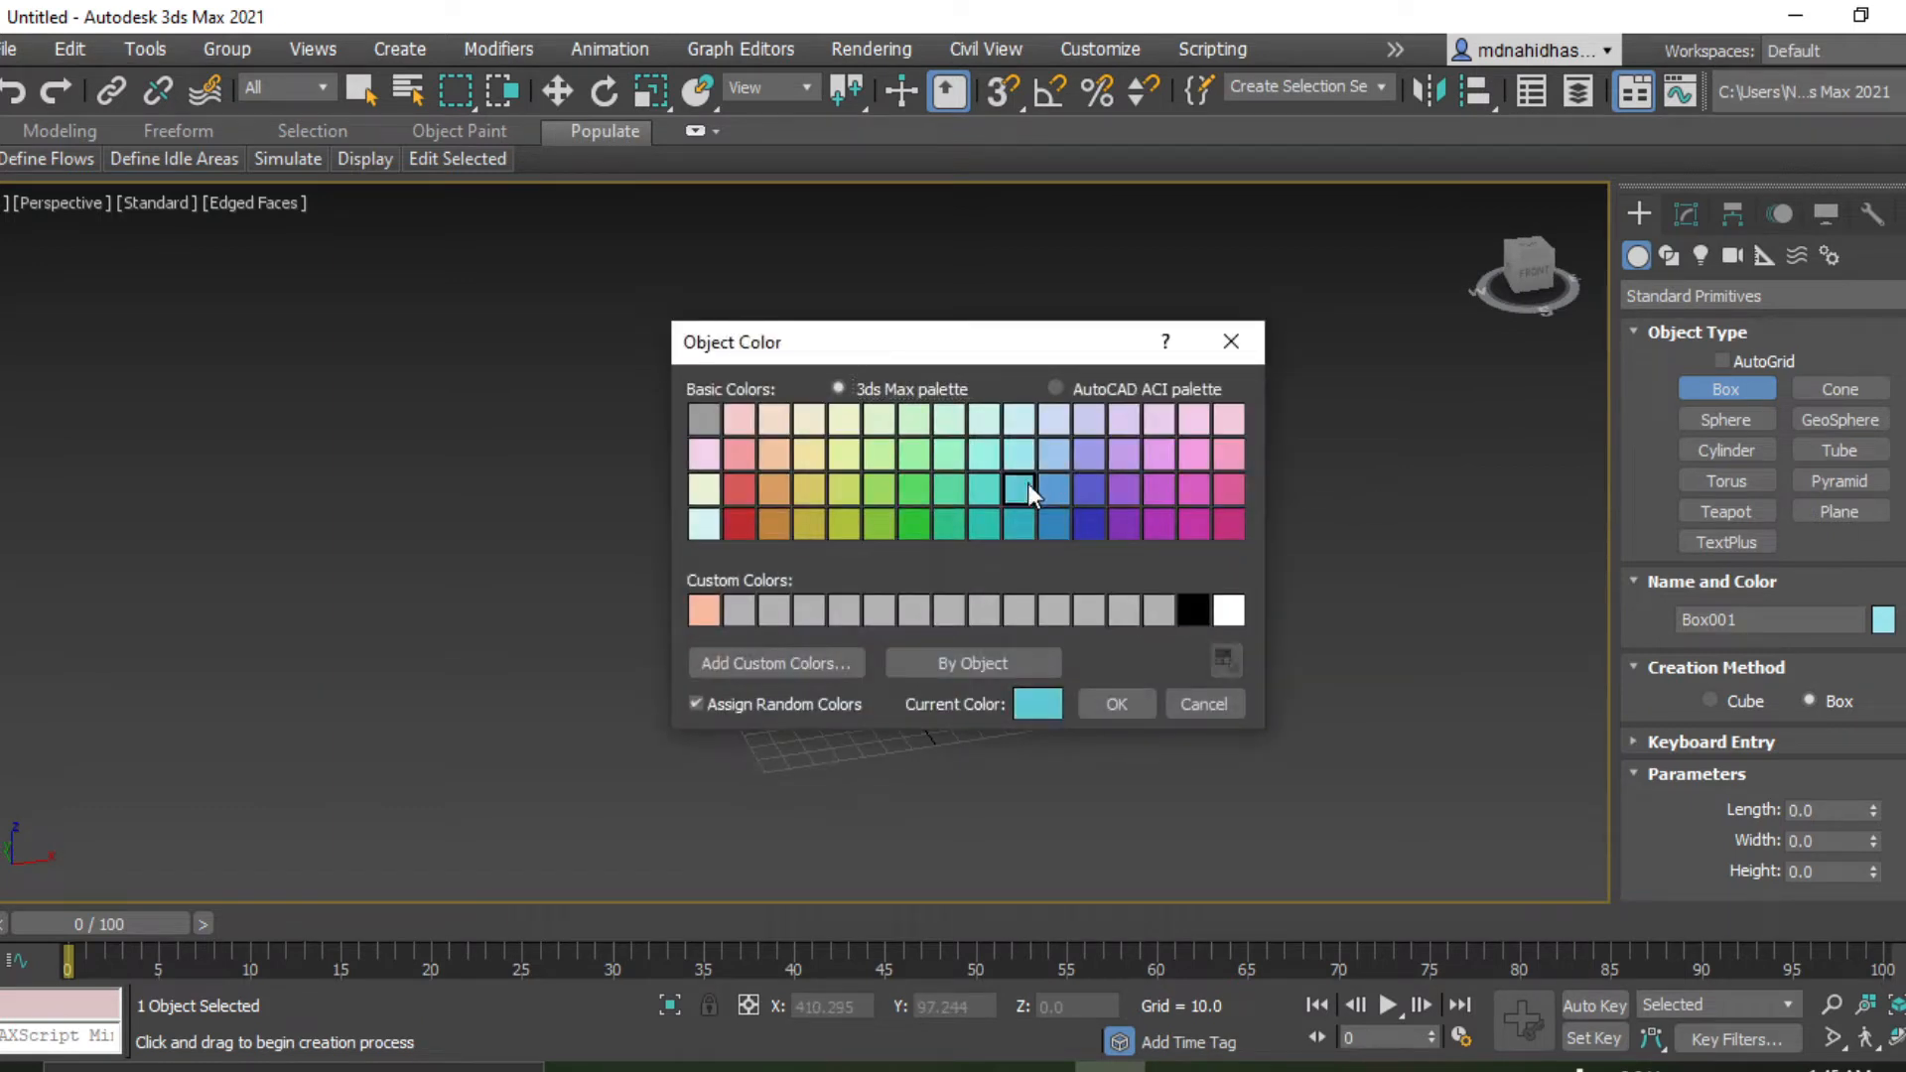
click(1122, 703)
right_click(1194, 467)
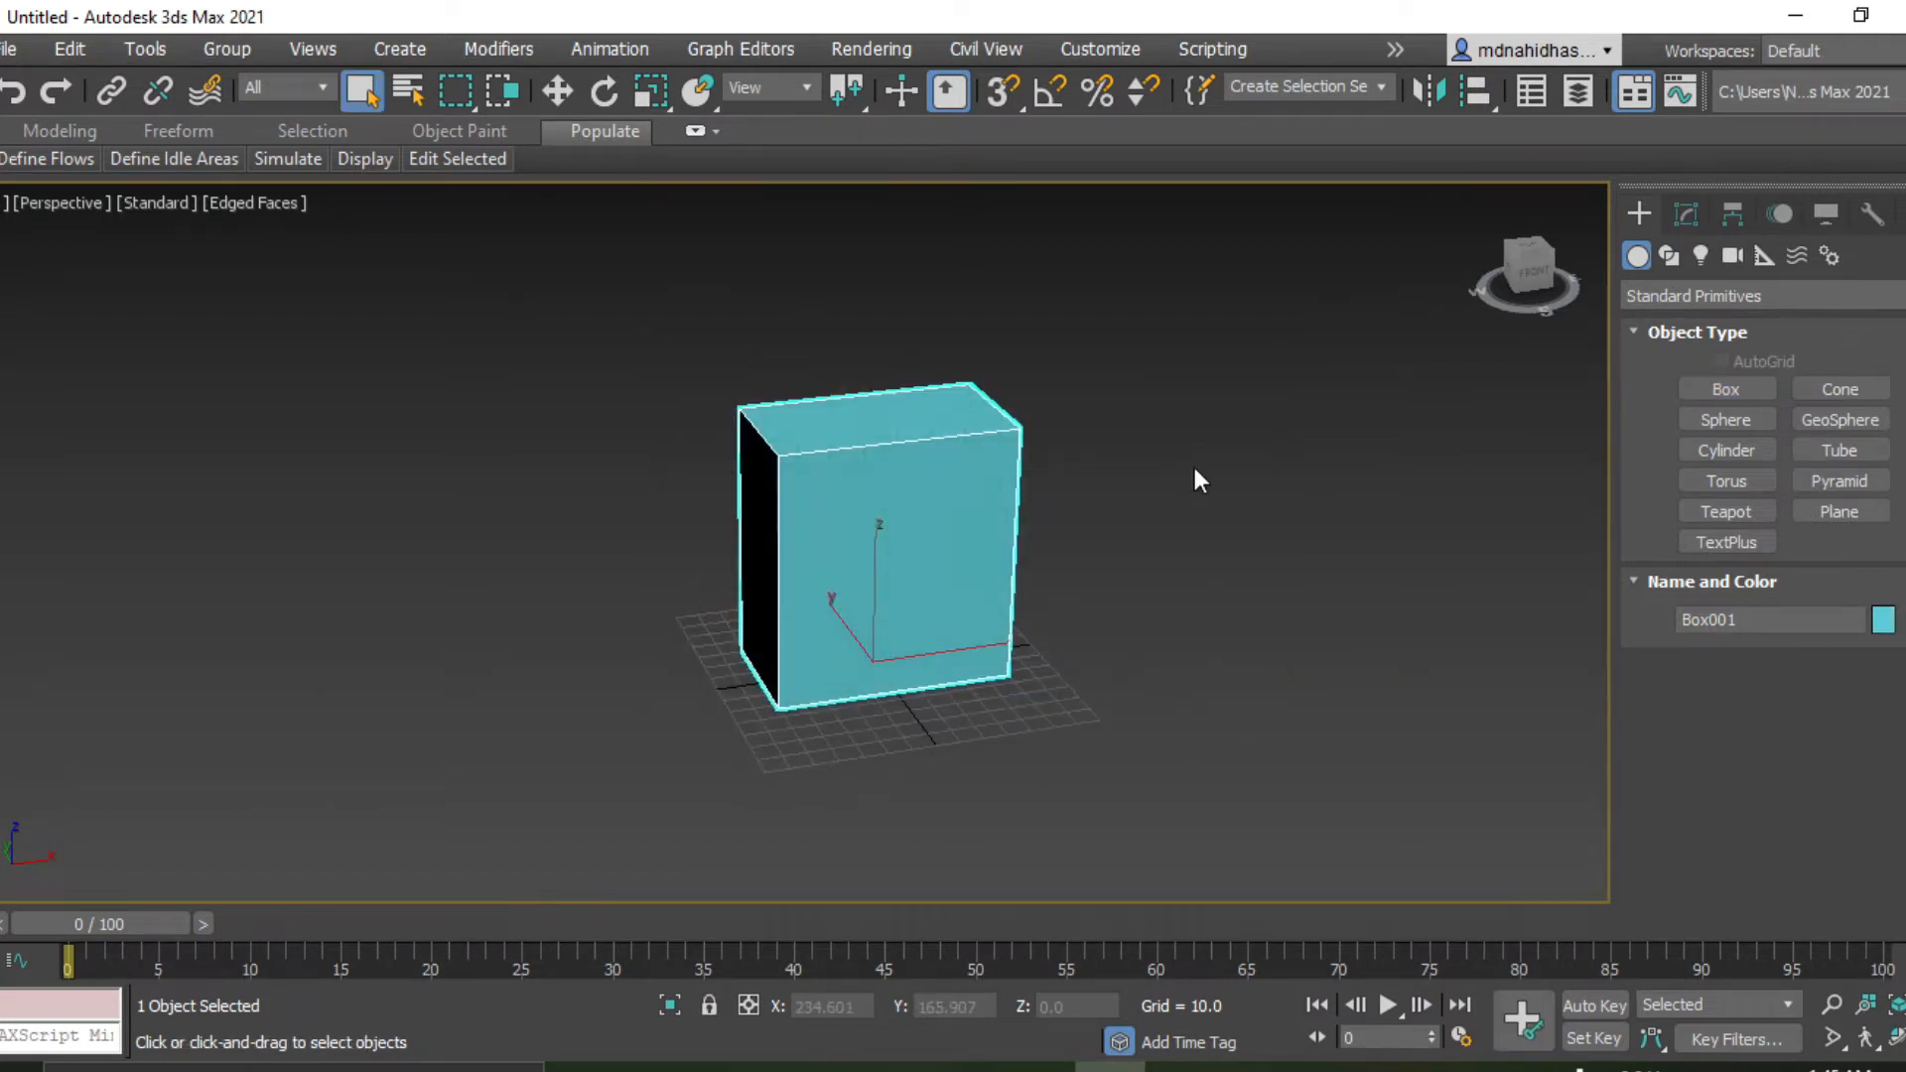
Convert the box to an Editable Poly and switch to edge-level editing.
right_click(932, 493)
mouse_move(1172, 784)
click(1278, 810)
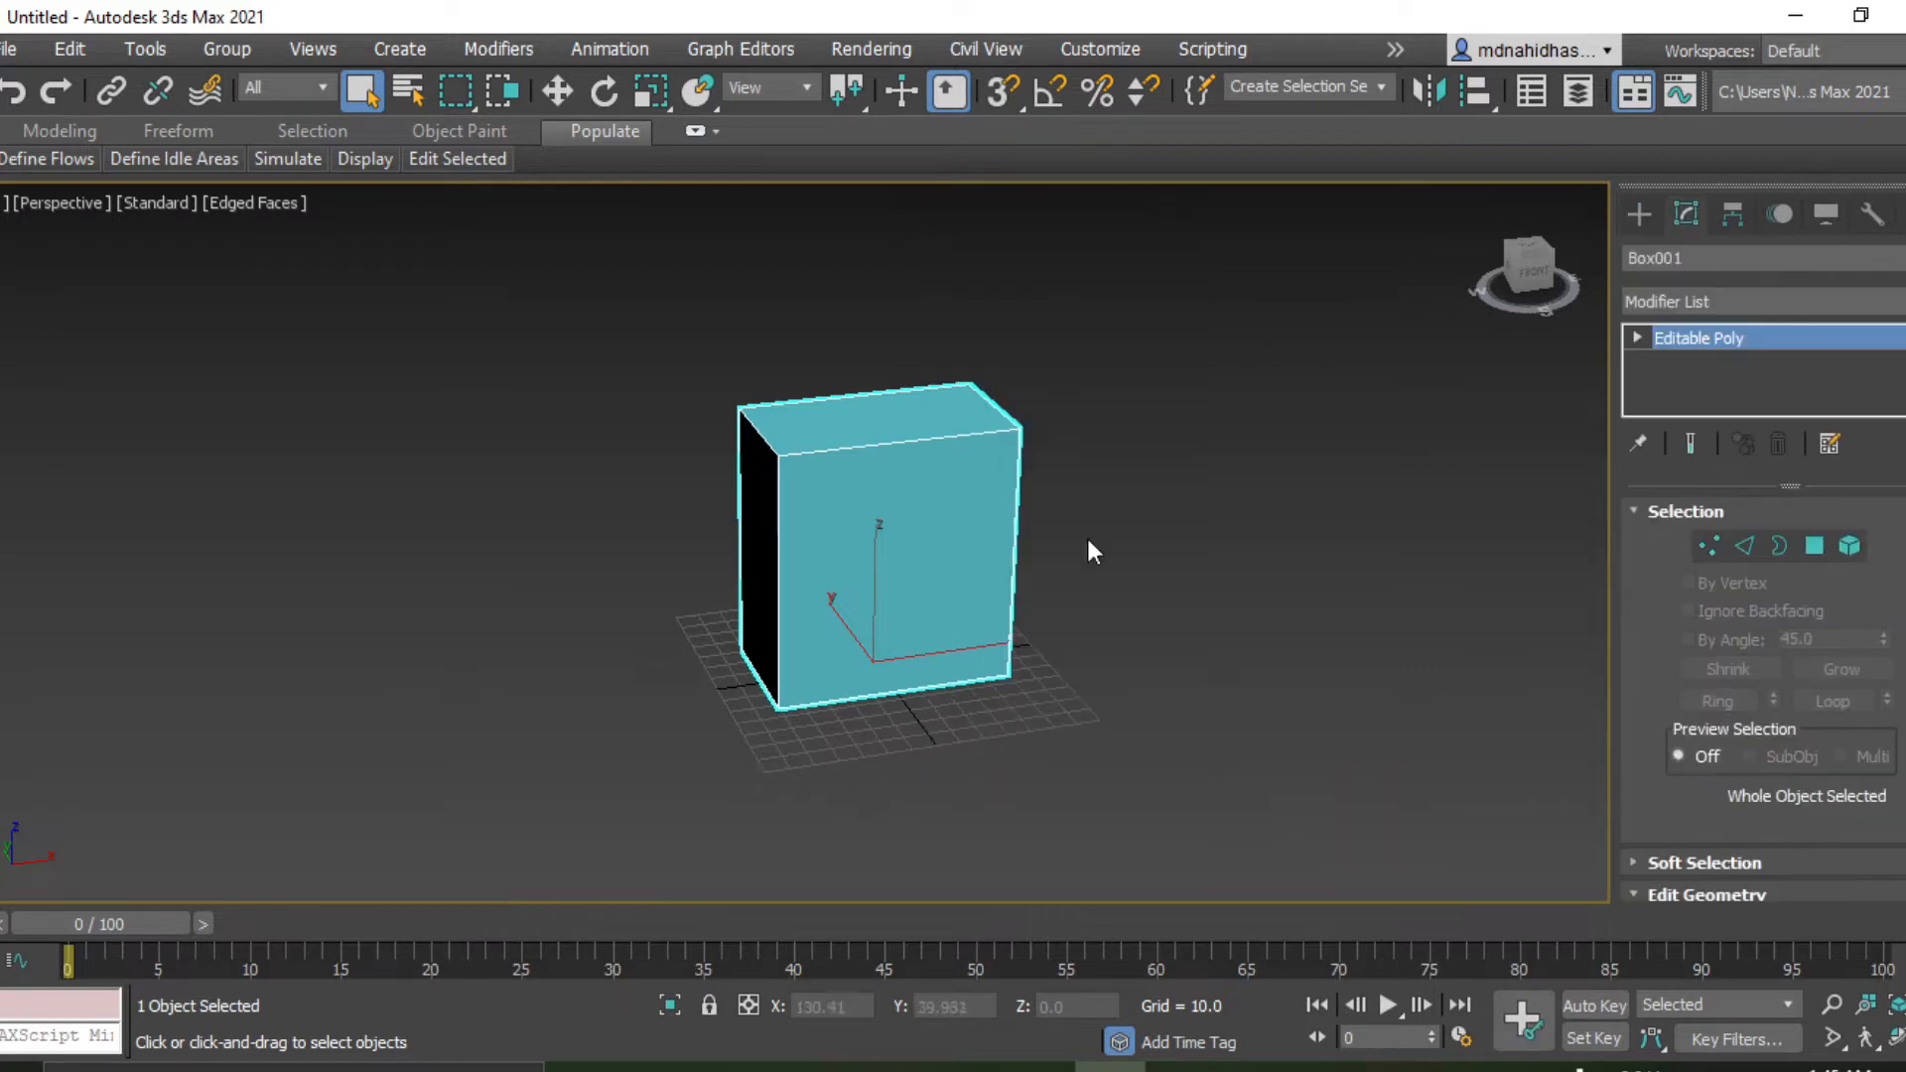
scroll(1042, 512, up, 3)
click(1745, 545)
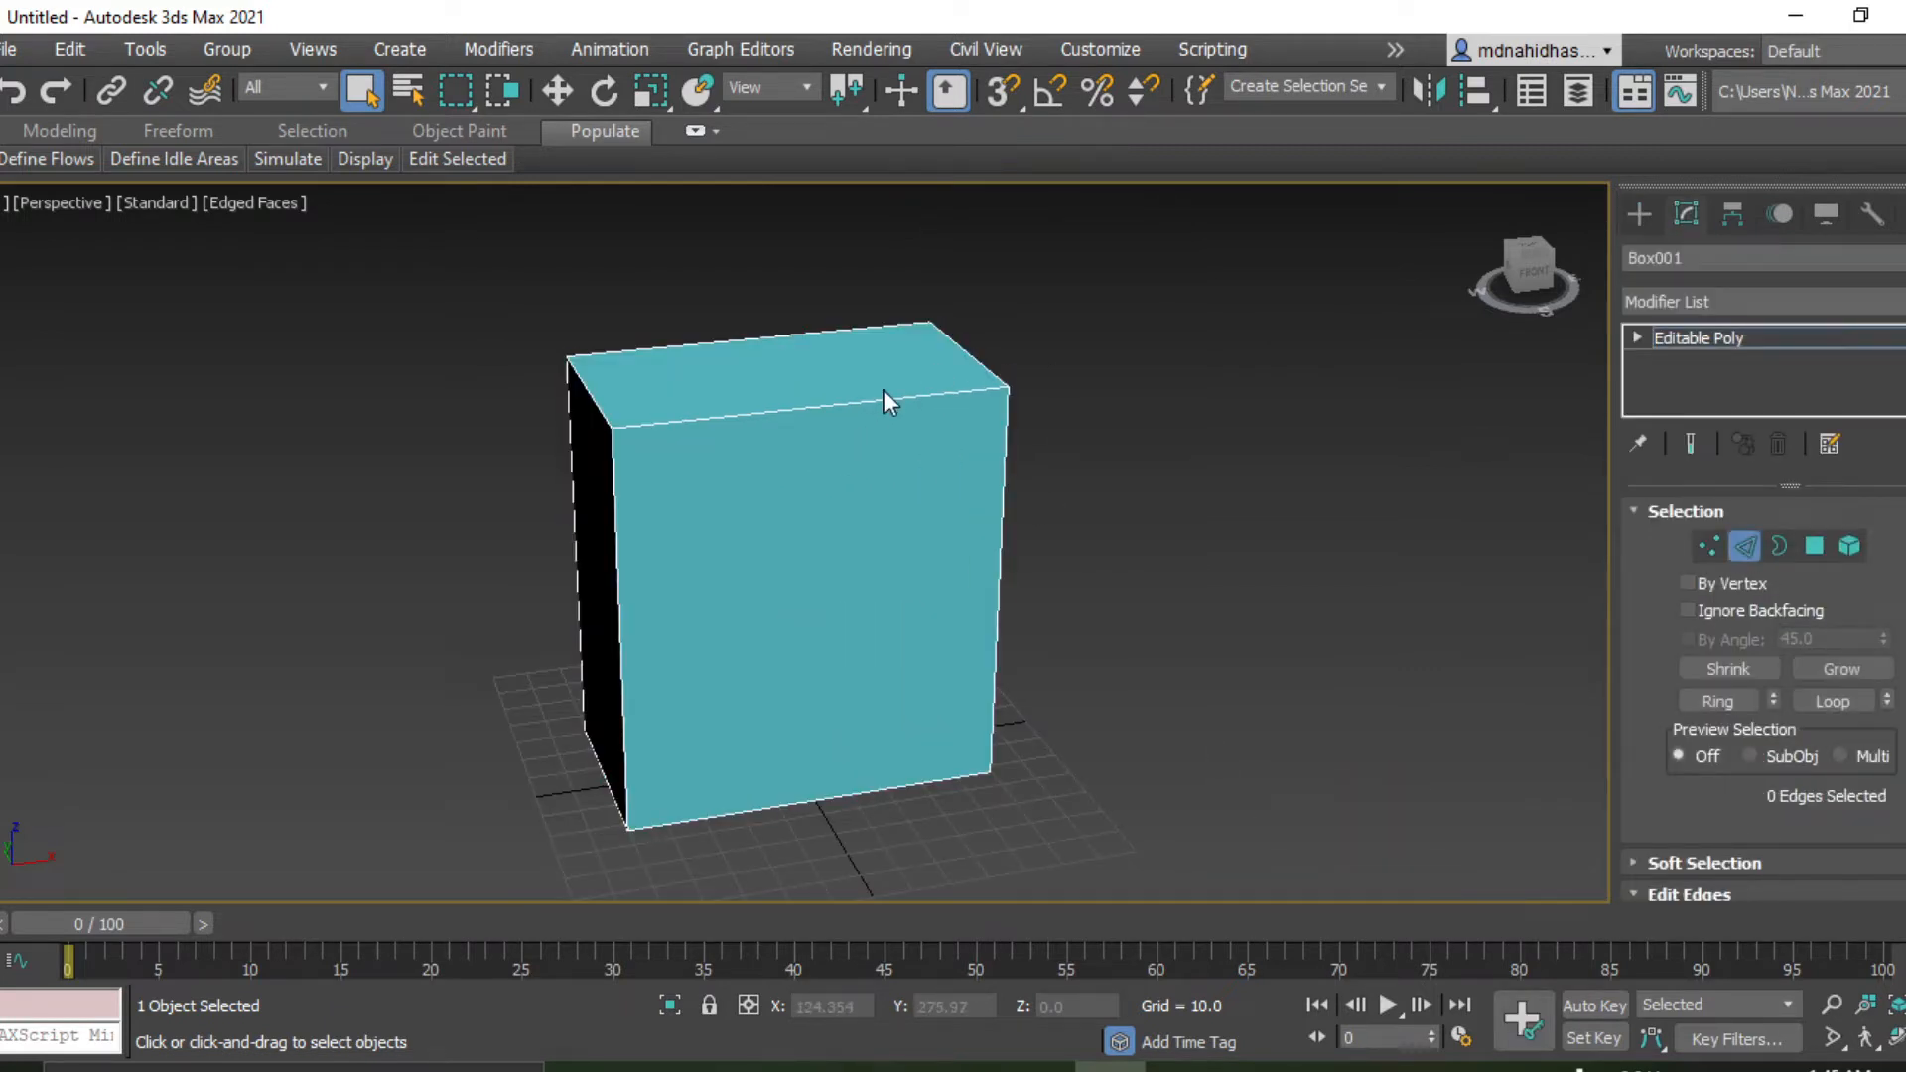
click(873, 398)
alt+middle_drag(1052, 541, 1029, 481)
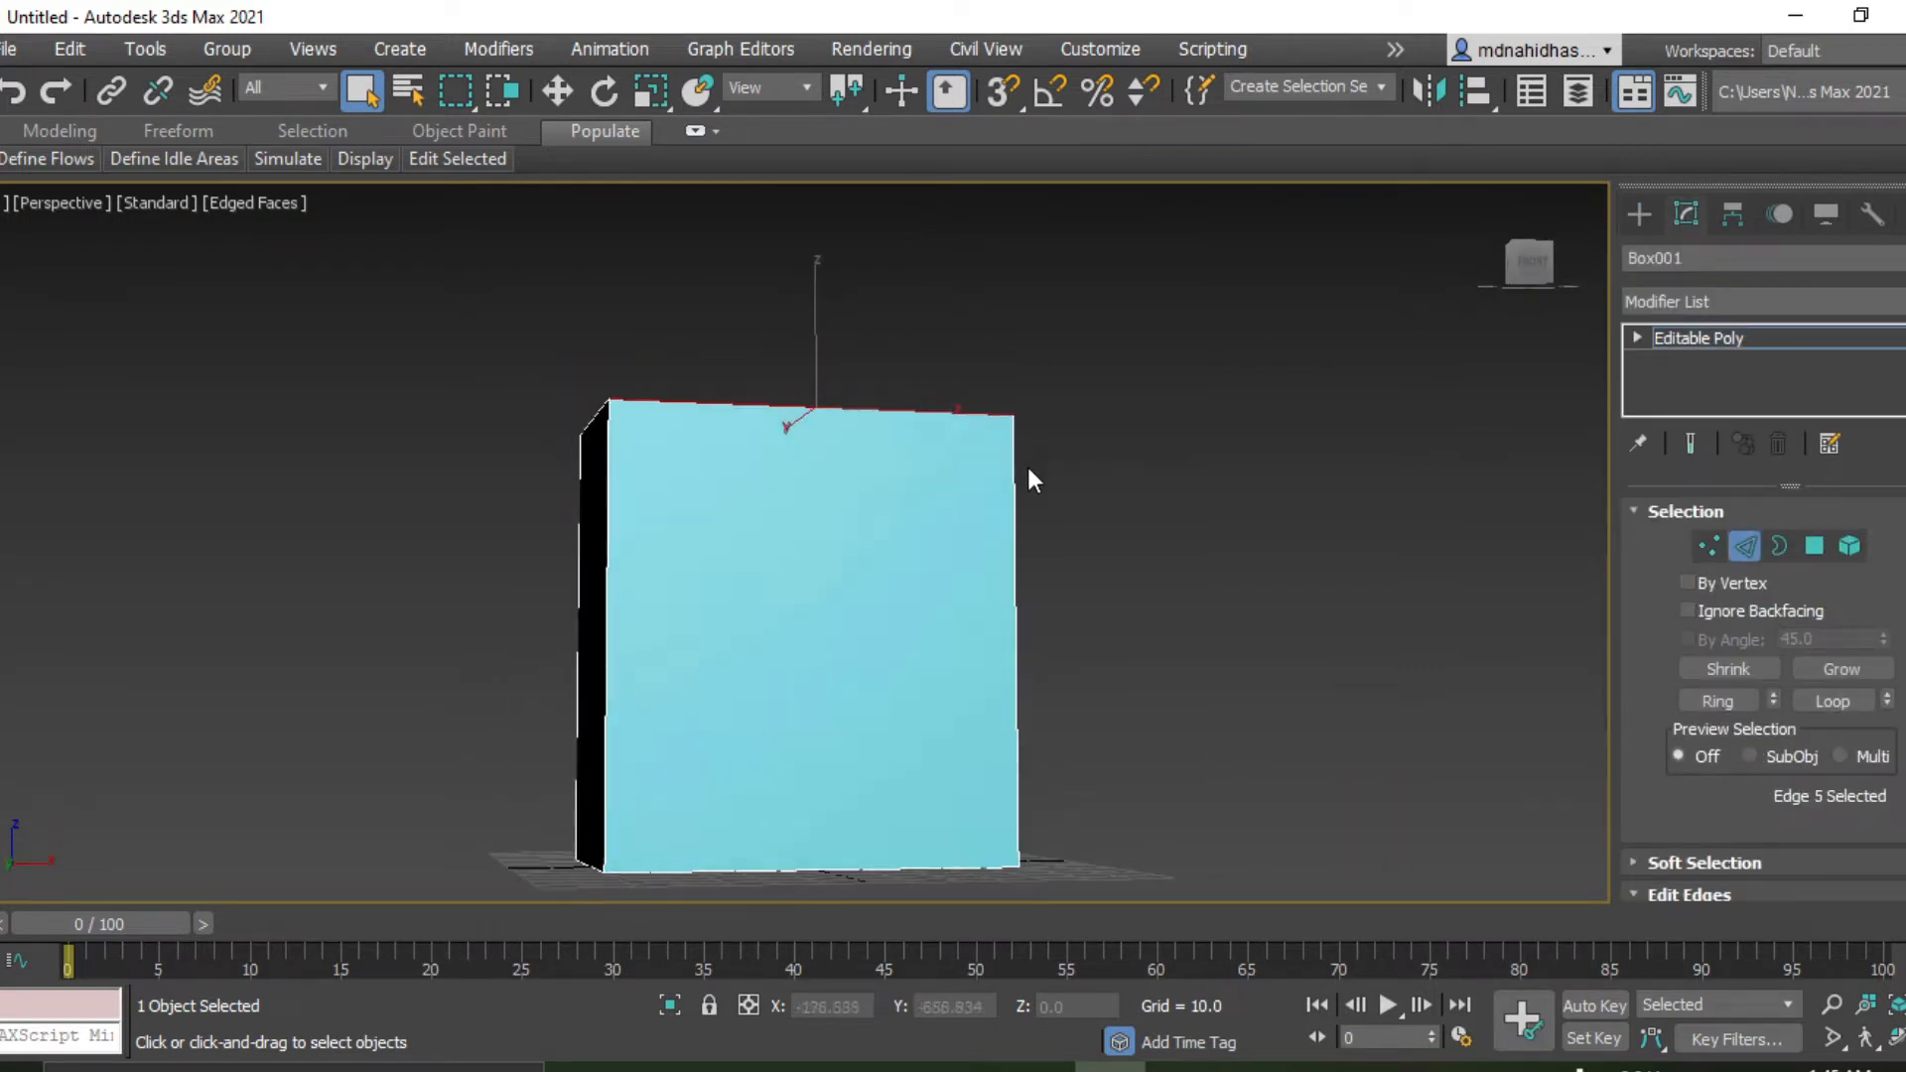
click(919, 866)
mouse_move(1079, 685)
alt+middle_down()
mouse_move(1034, 770)
mouse_move(1161, 800)
mouse_move(1100, 750)
mouse_move(1070, 655)
alt+middle_up()
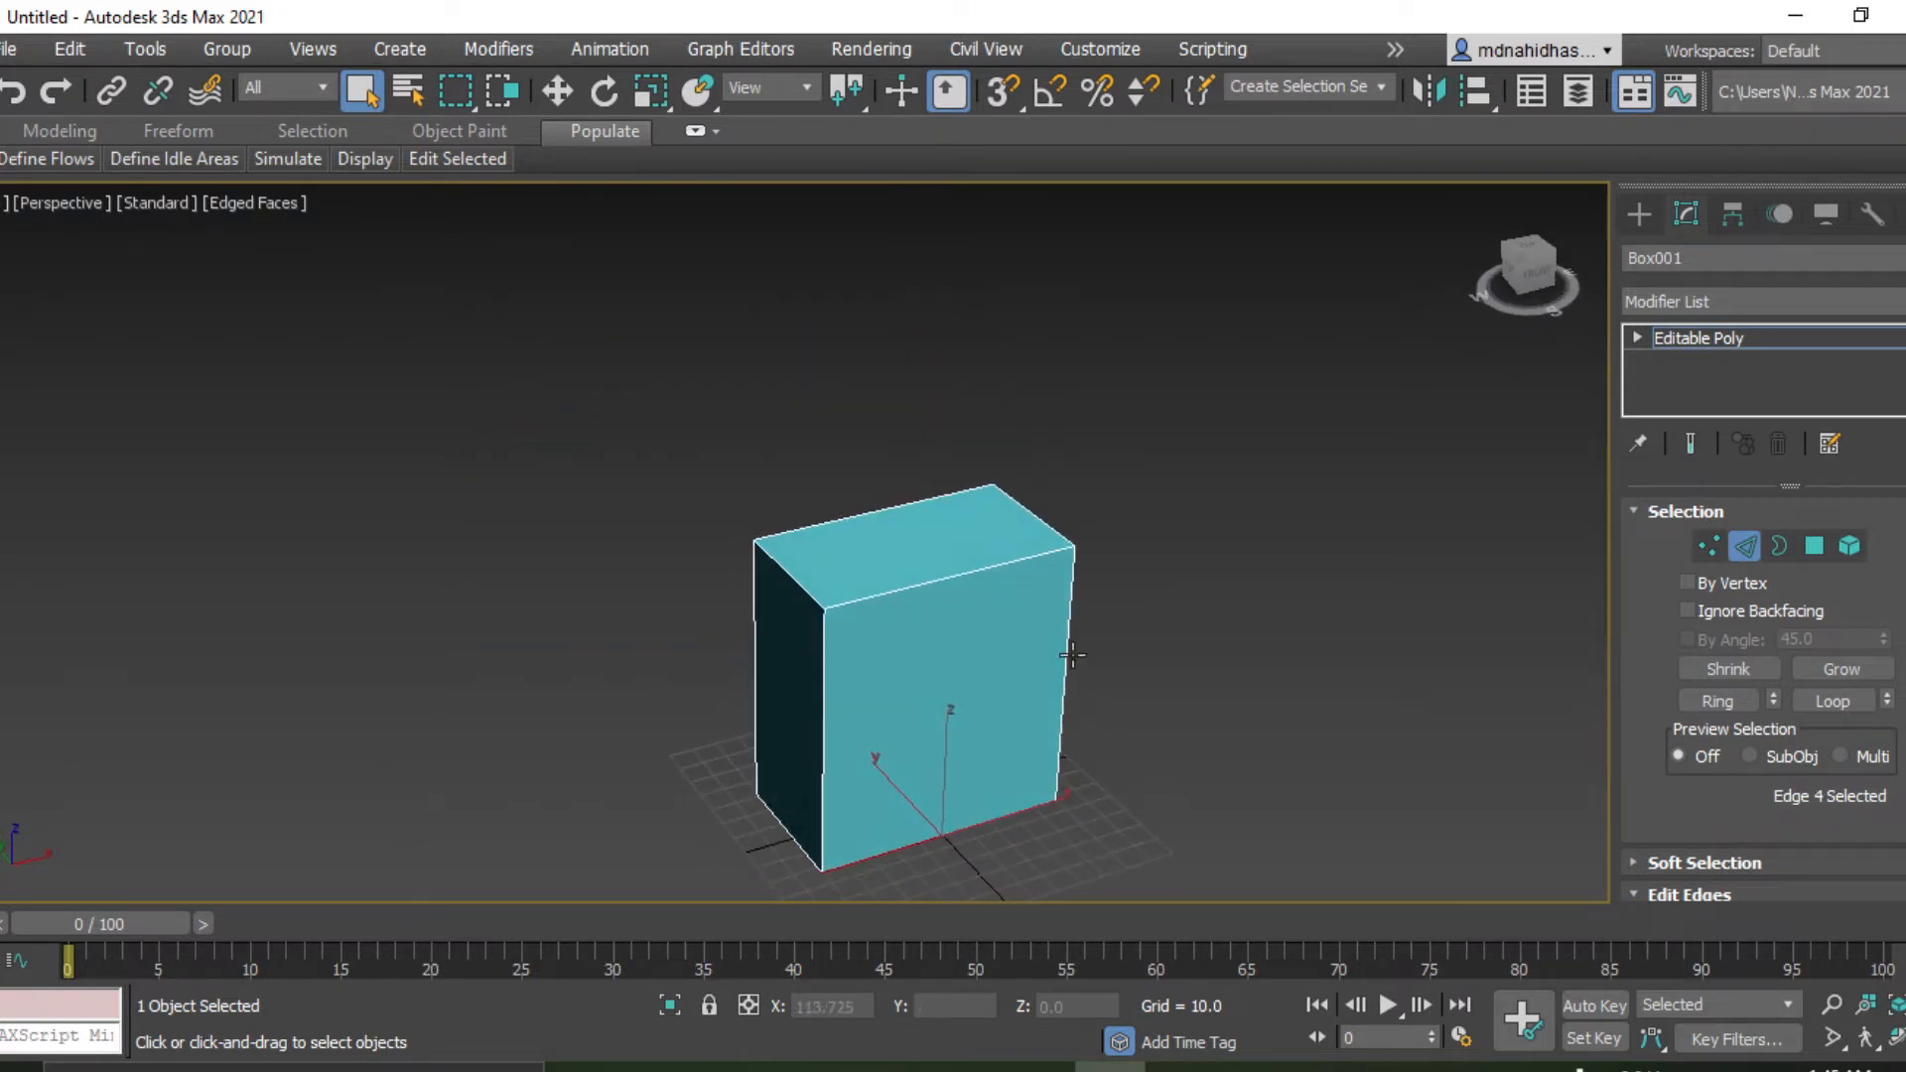
shift+click(968, 572)
click(1189, 548)
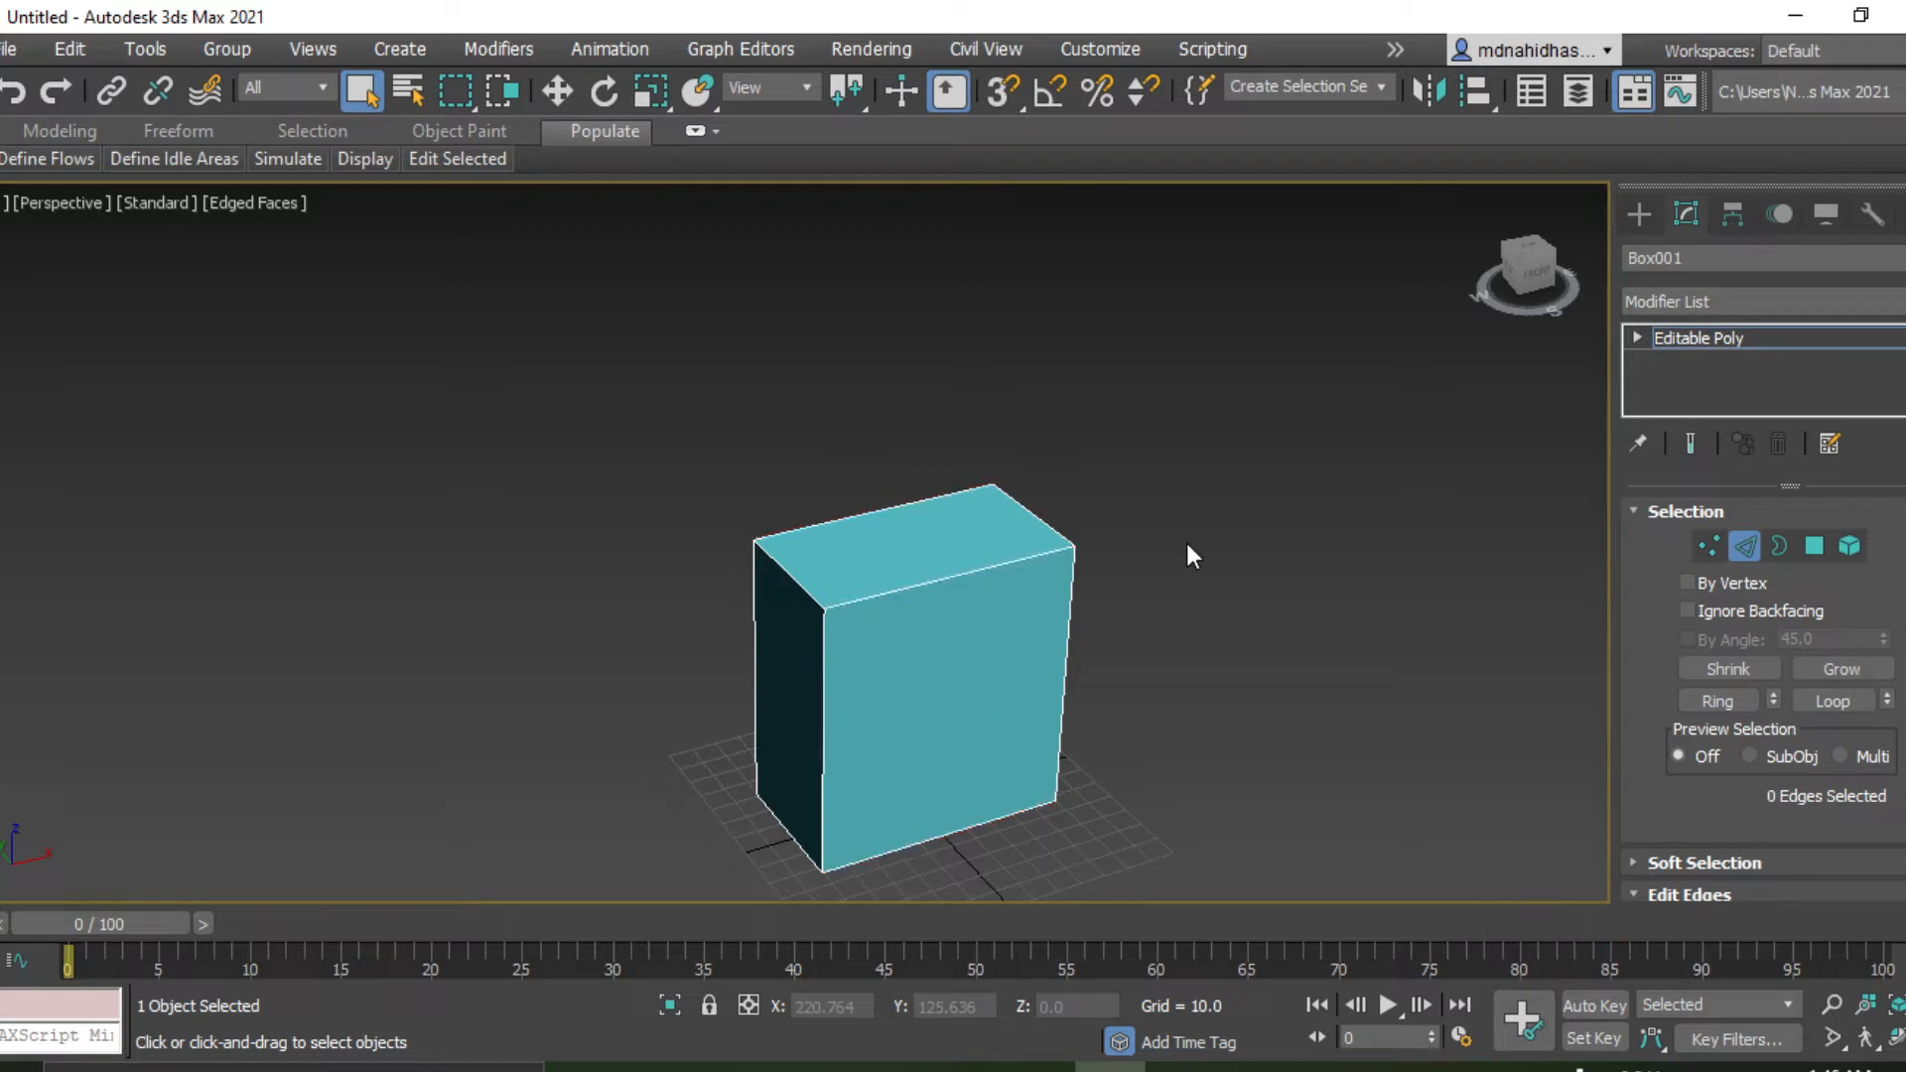
Connect the top and bottom edges of the box's front face with 1 segment.
click(1017, 559)
alt+middle_drag(1159, 679, 1198, 698)
ctrl+click(1024, 854)
right_click(1173, 606)
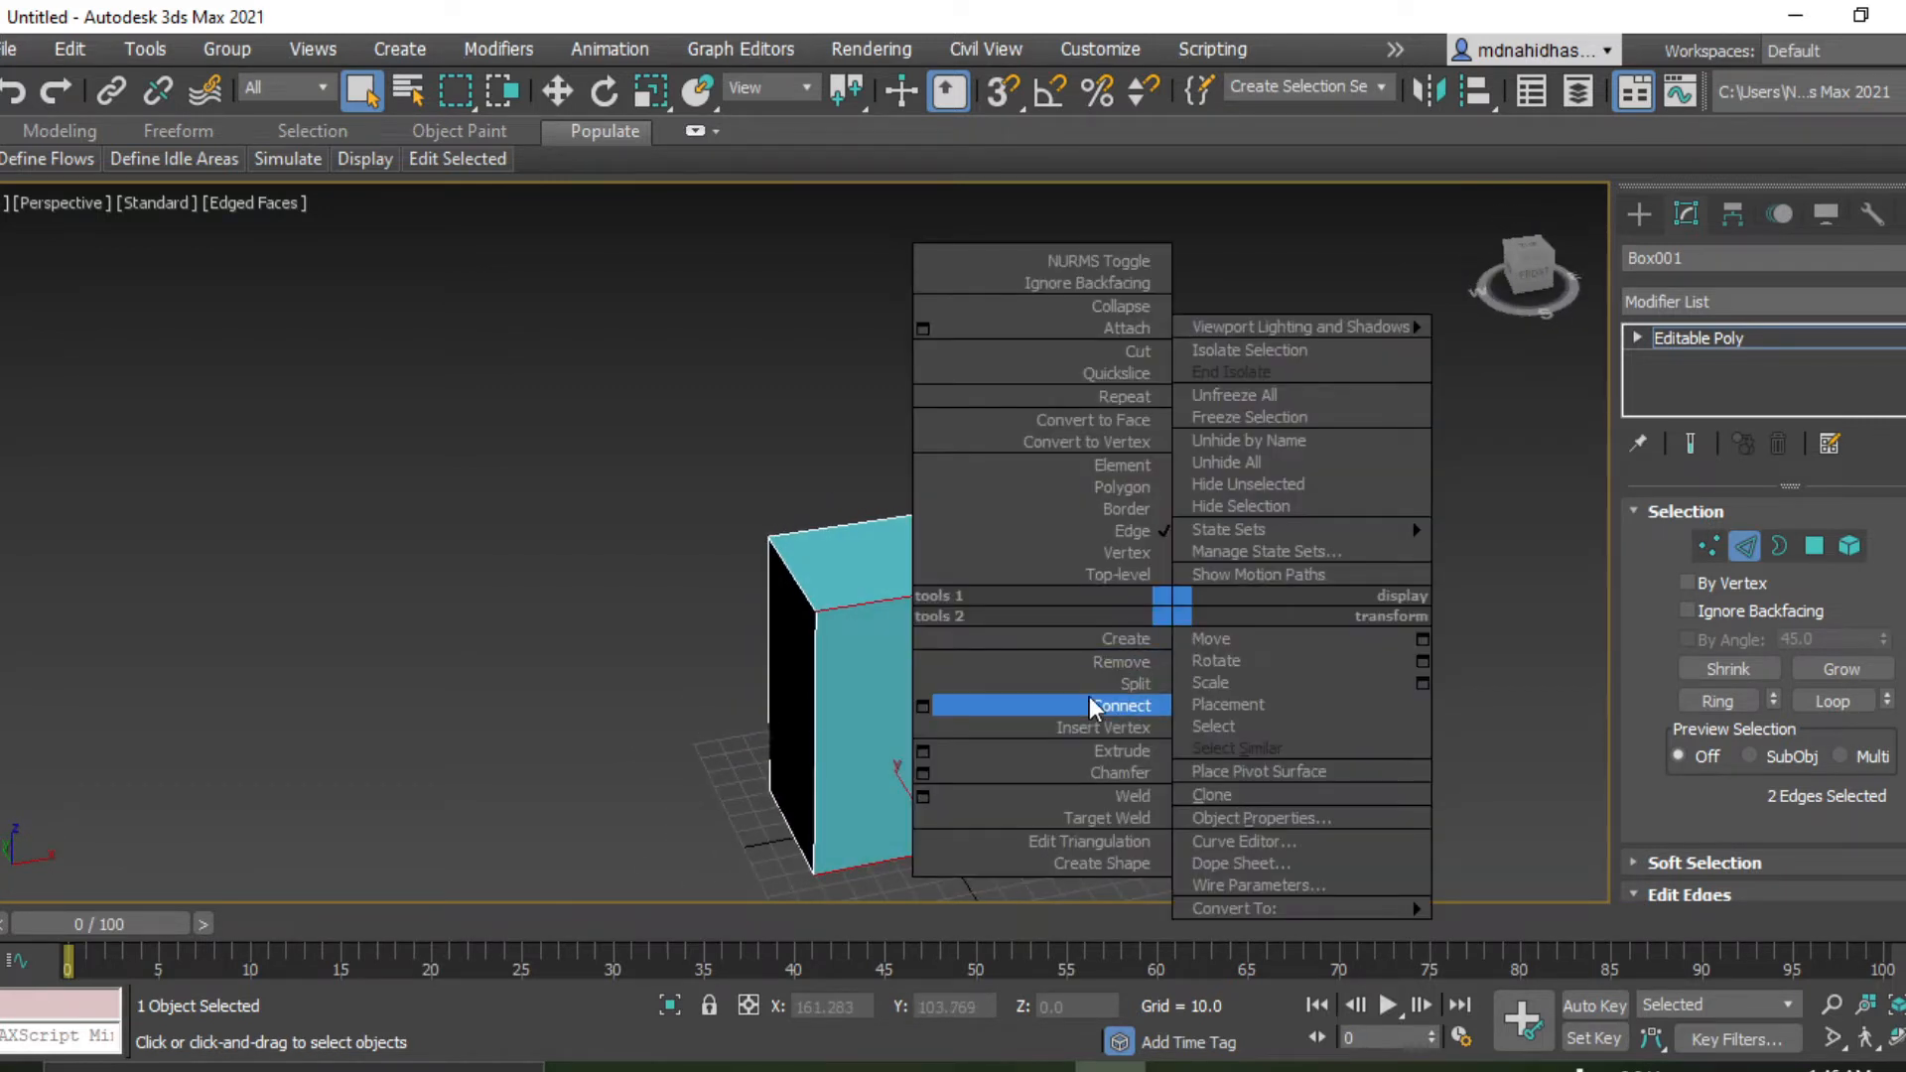
click(928, 706)
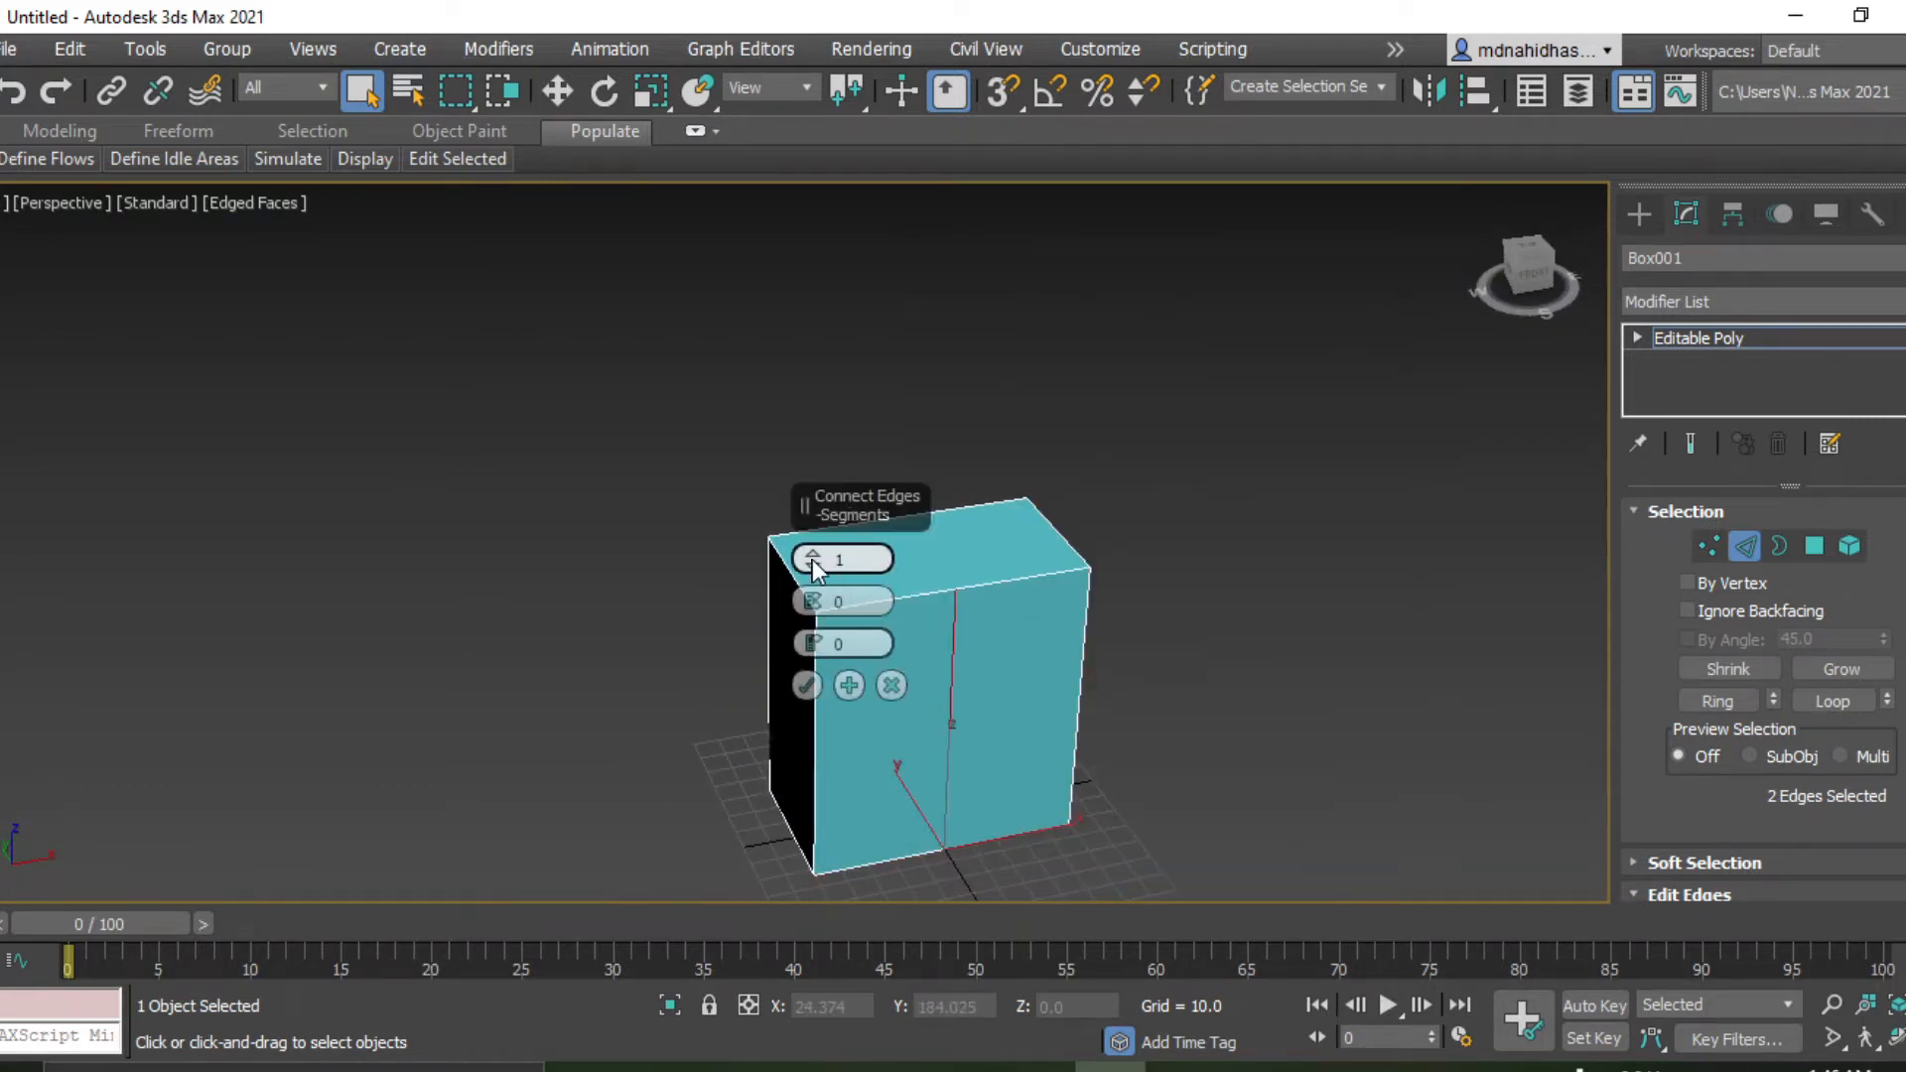
click(808, 686)
click(1165, 641)
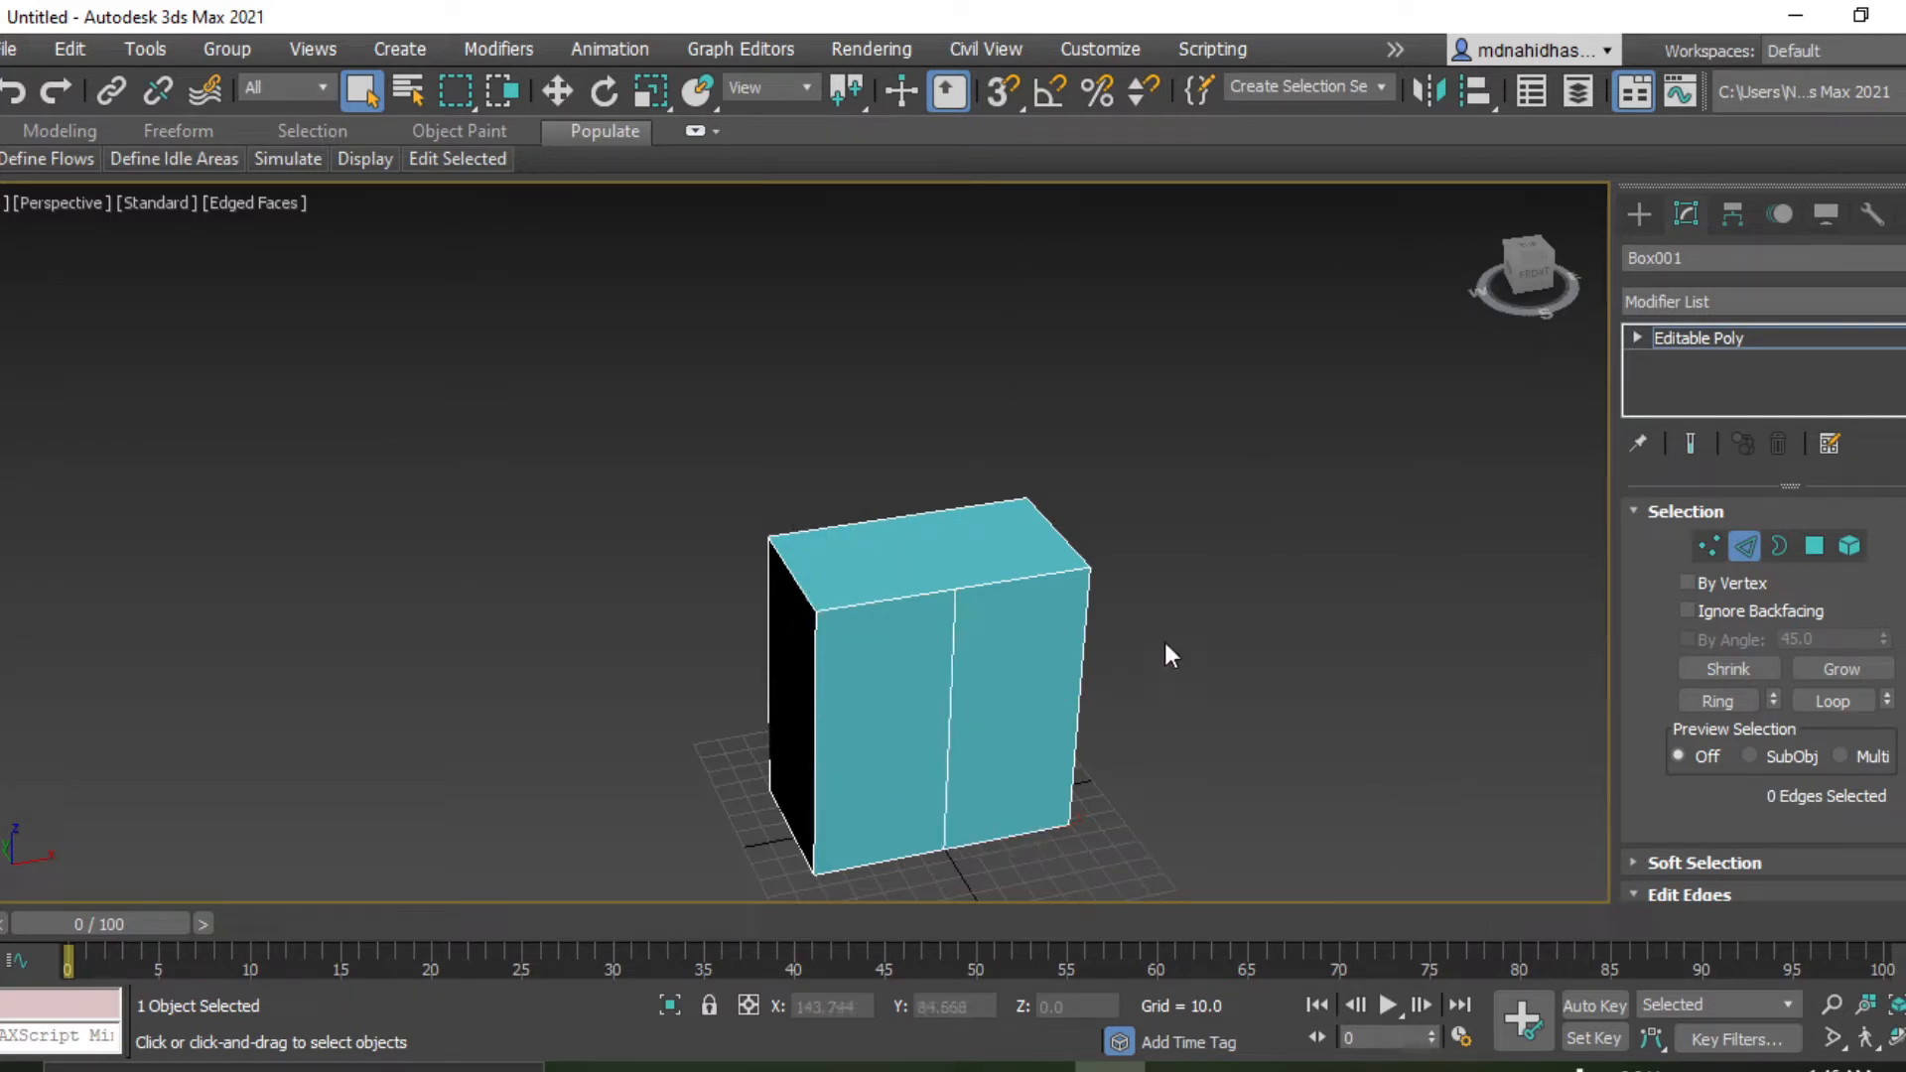
click(824, 700)
ctrl+click(1082, 680)
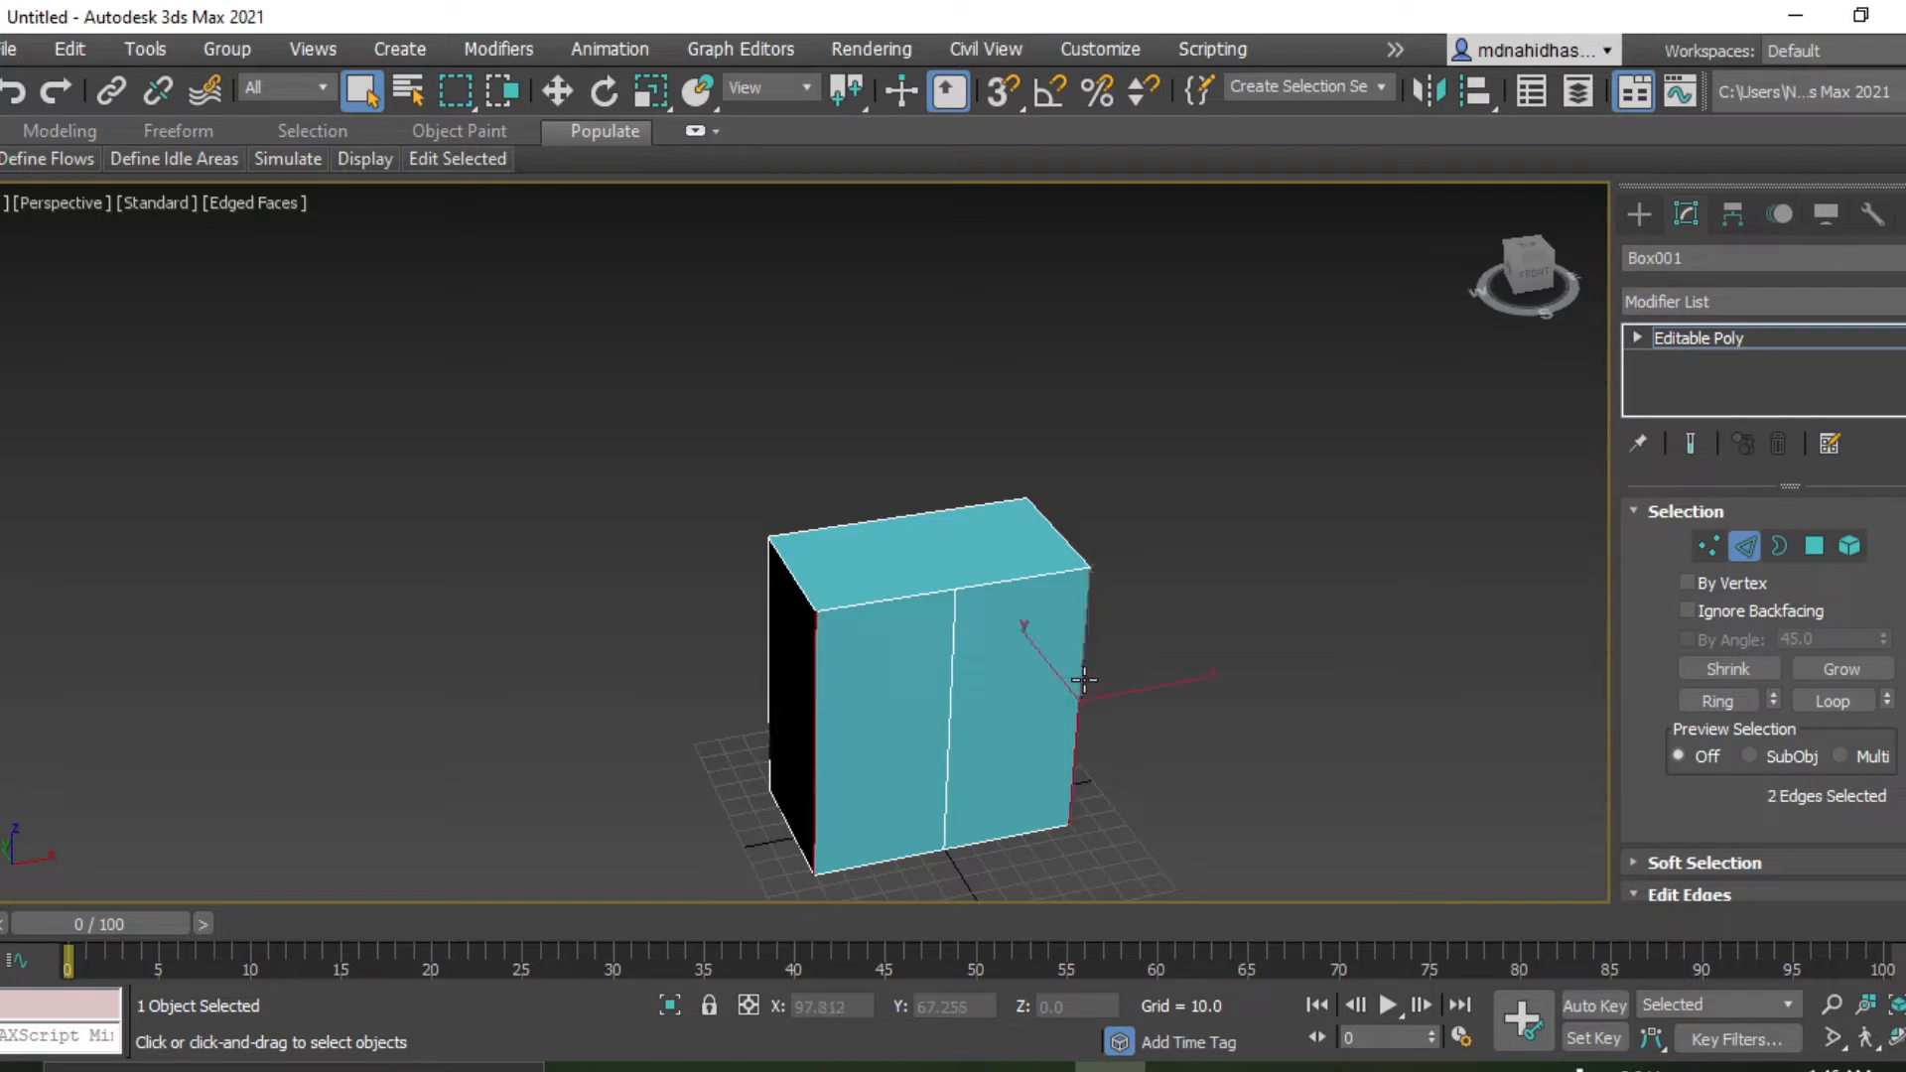
right_click(1246, 617)
click(995, 700)
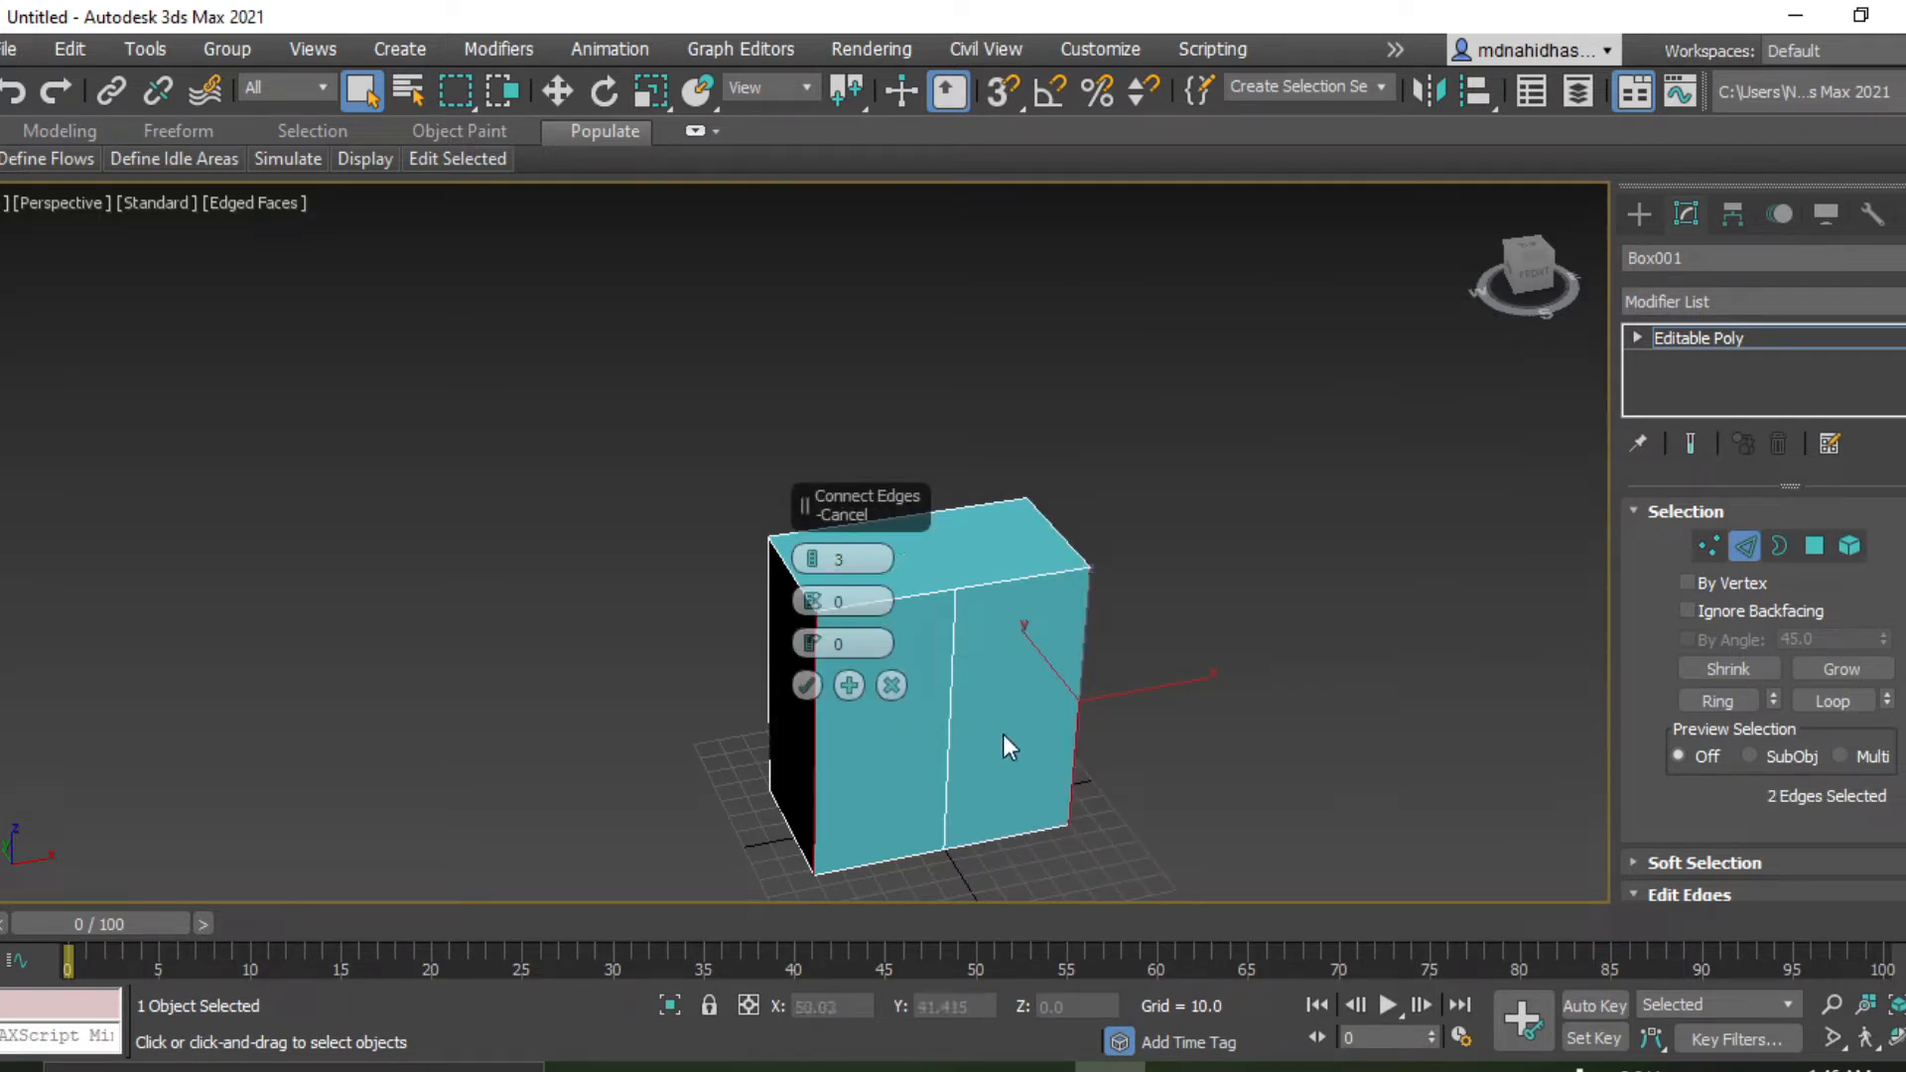
click(891, 685)
click(1123, 515)
Undo the vertical edge connection on the front face and clear the edge selection.
click(12, 91)
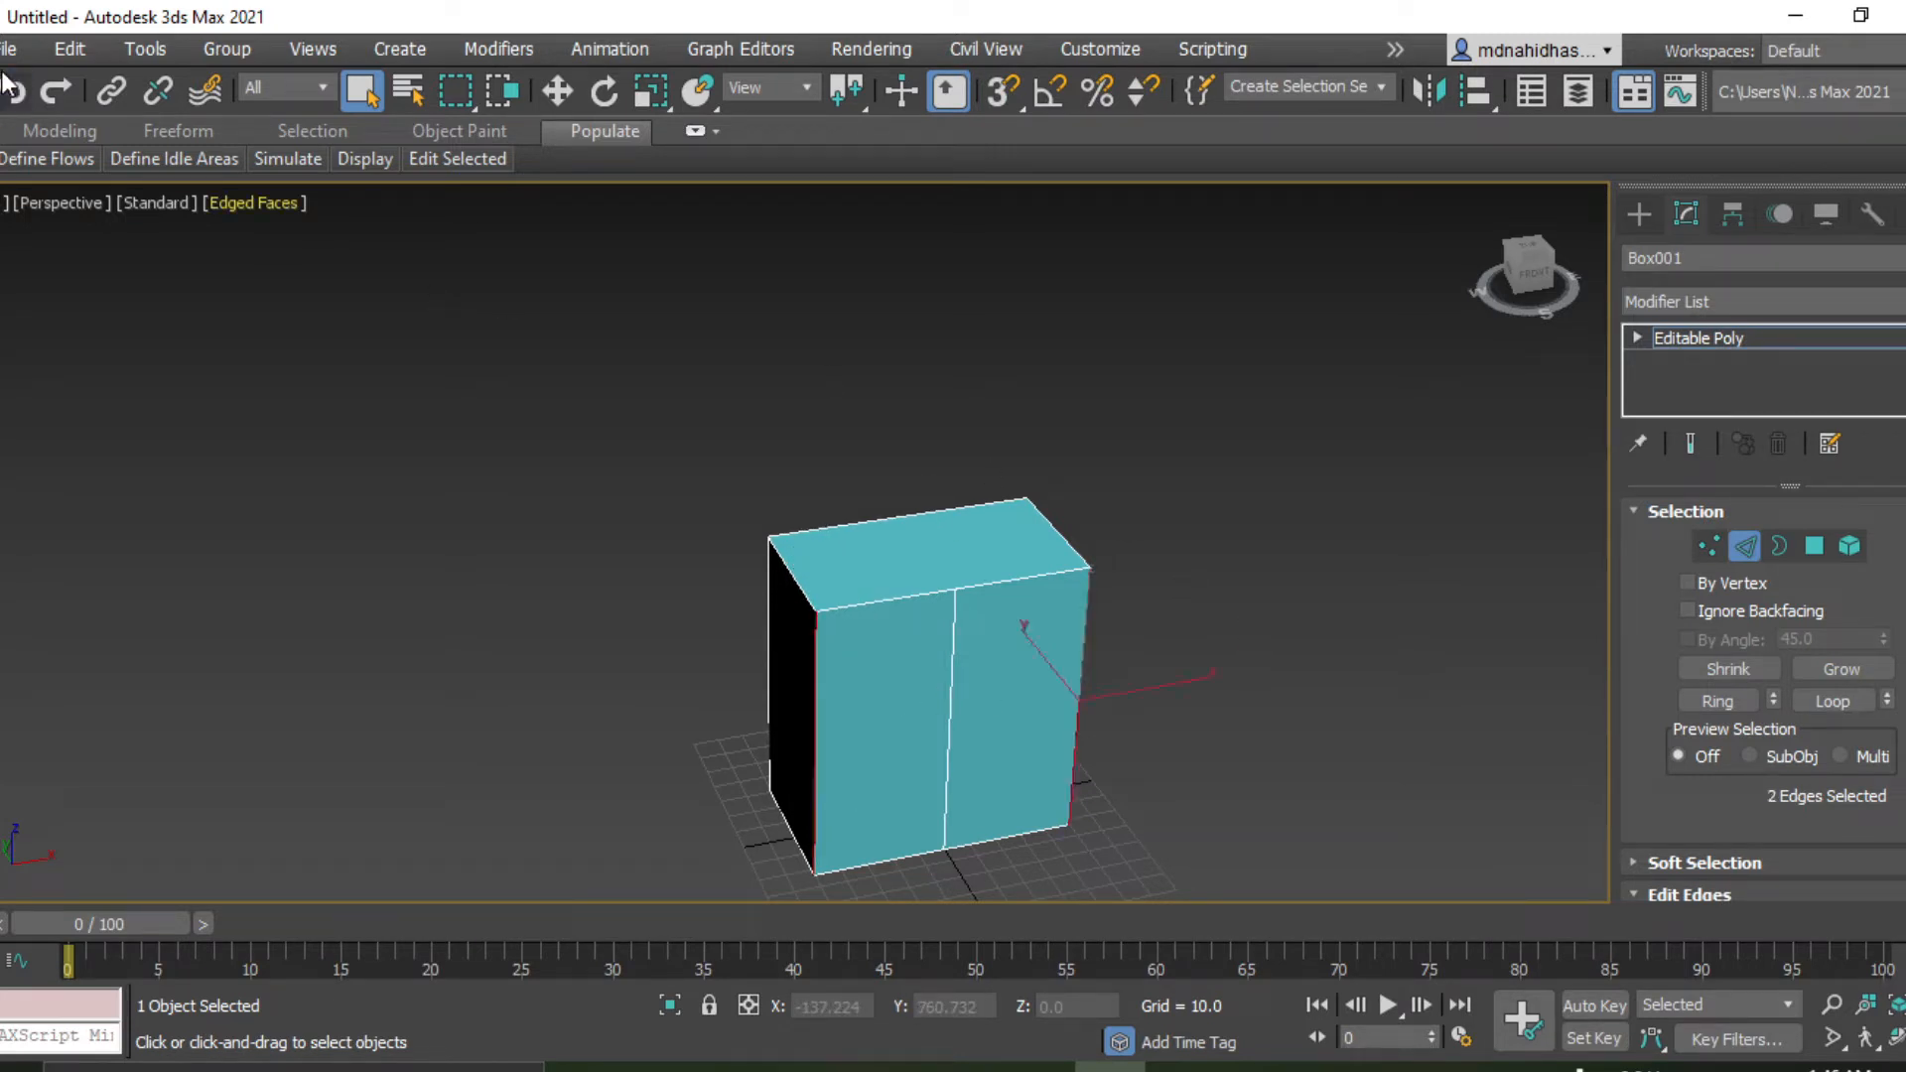
click(11, 91)
click(12, 91)
click(12, 91)
click(1105, 558)
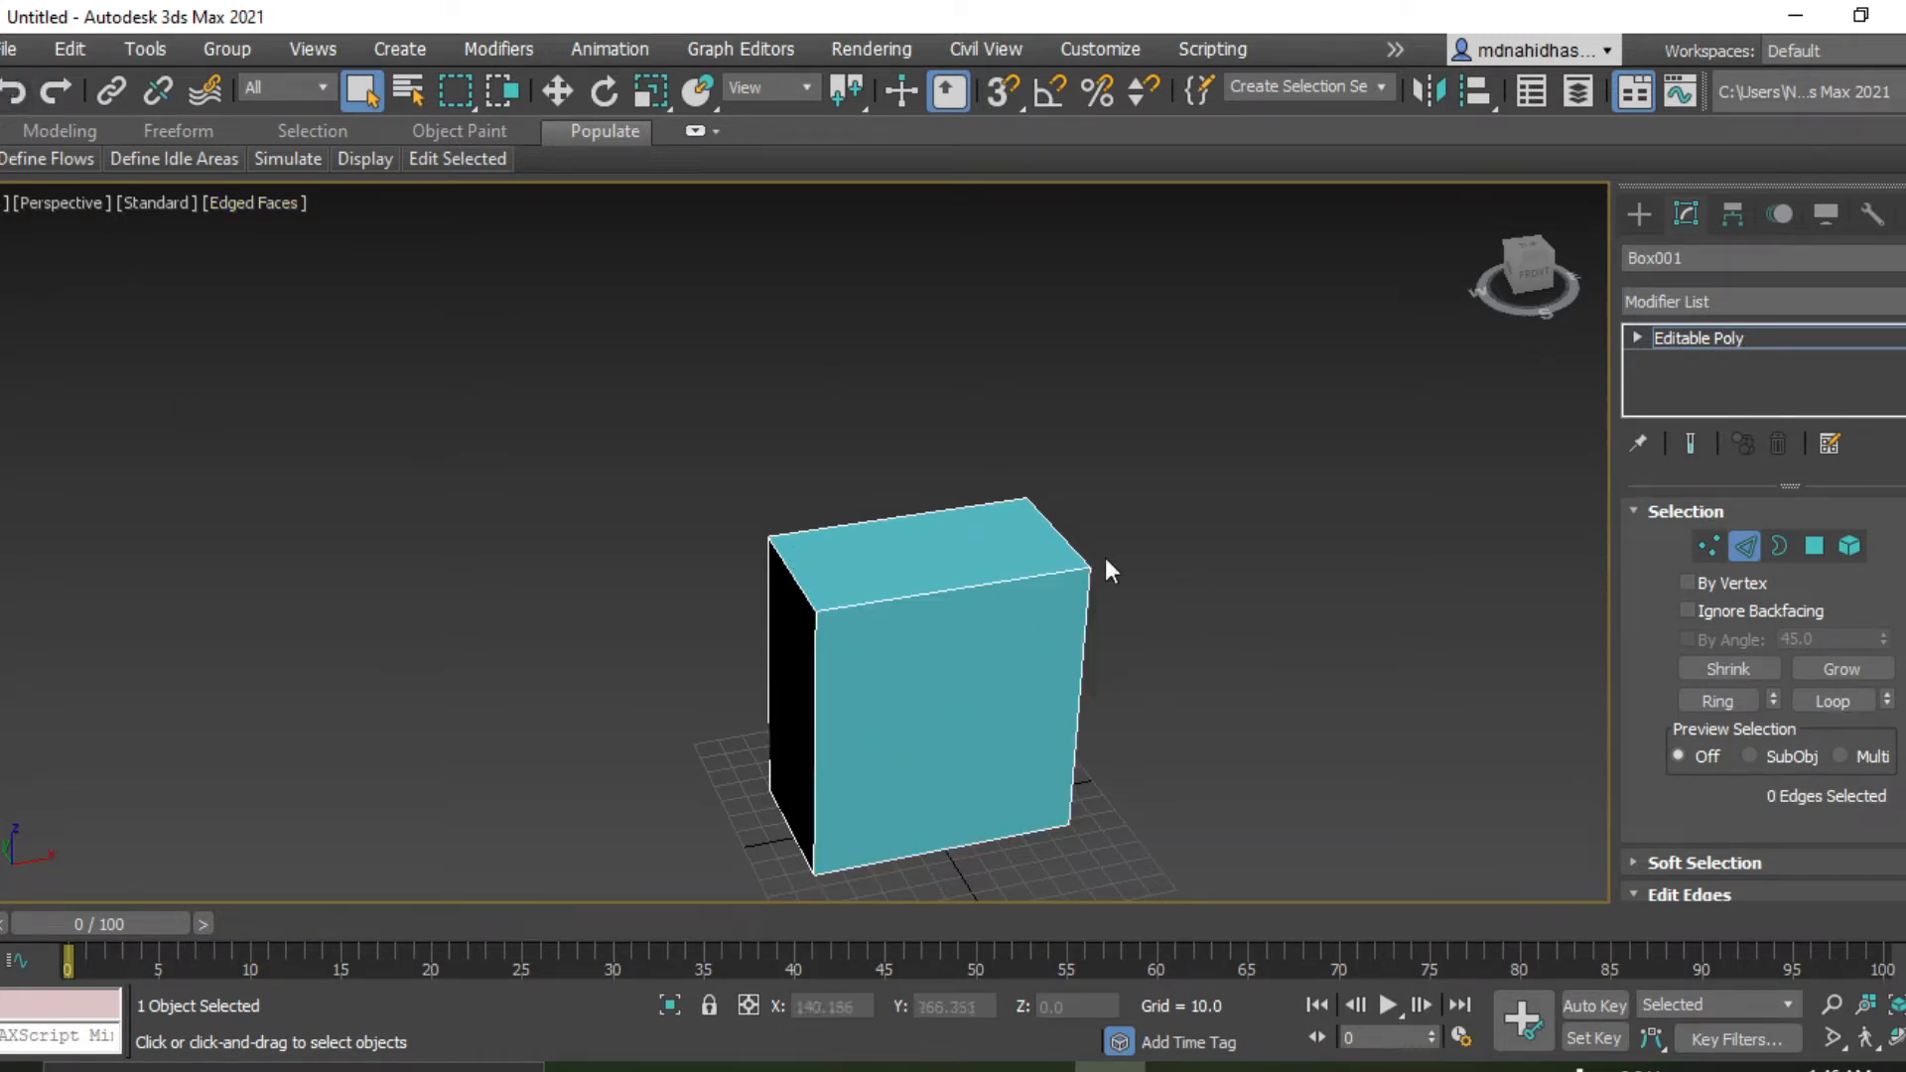
Connect the two vertical edges of the front face with 3 segments to divide it into four horizontal rows.
scroll(1238, 598, down, 3)
middle_drag(1238, 598, 1151, 516)
scroll(951, 509, up, 3)
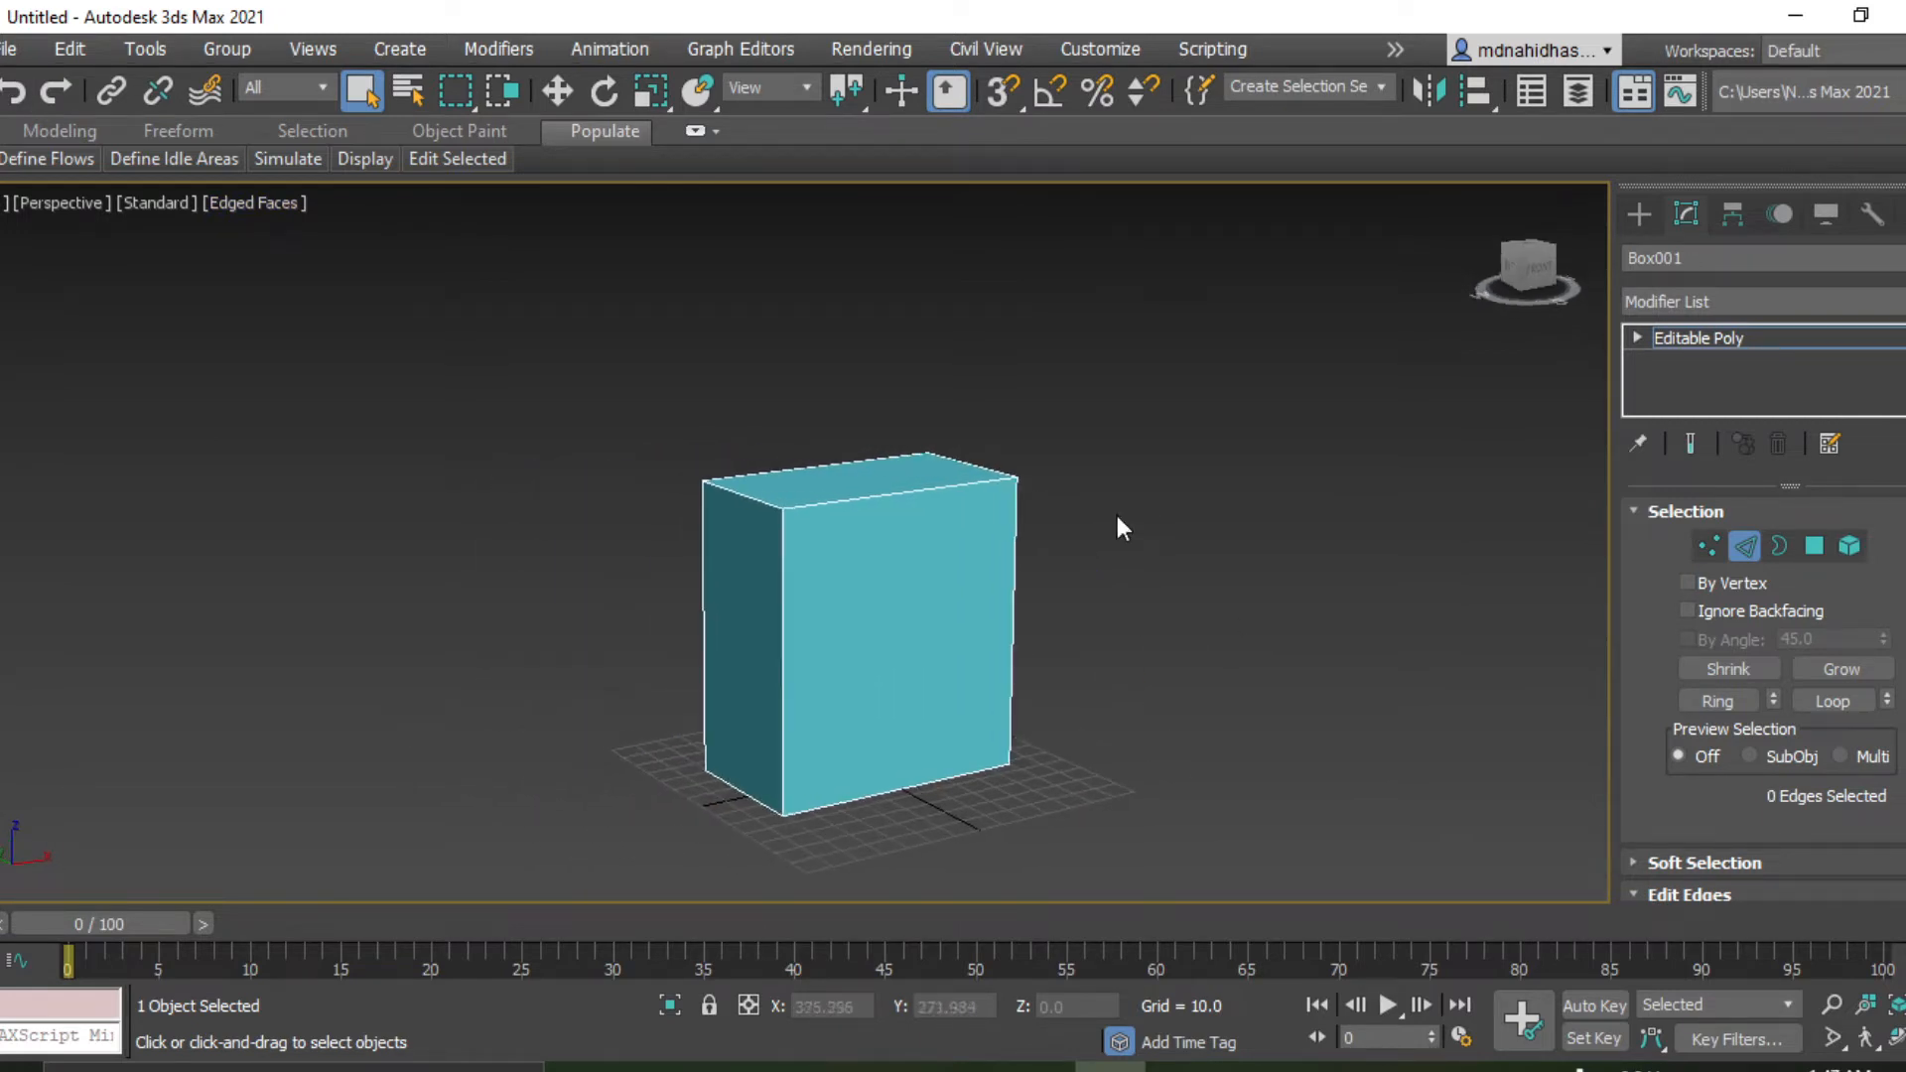
click(781, 615)
ctrl+click(1013, 612)
right_click(1084, 556)
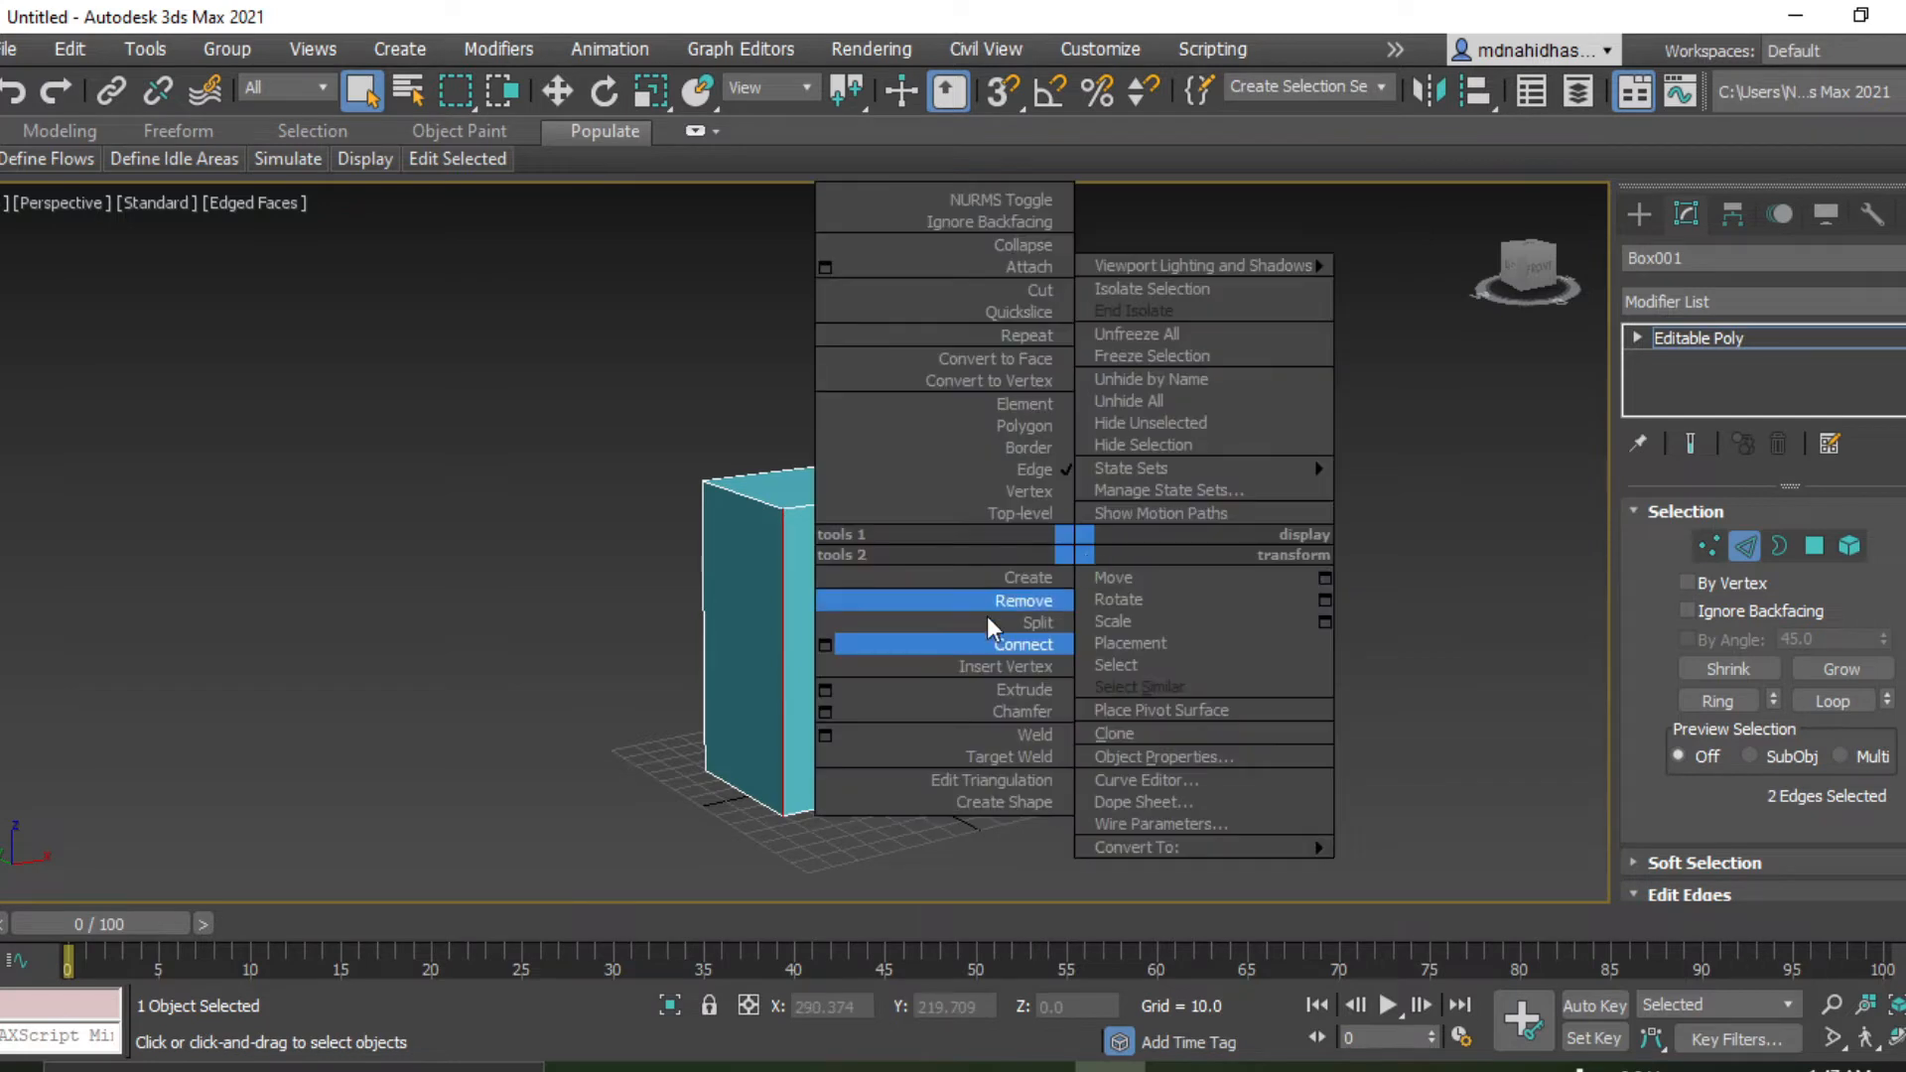
click(825, 639)
click(817, 555)
click(817, 555)
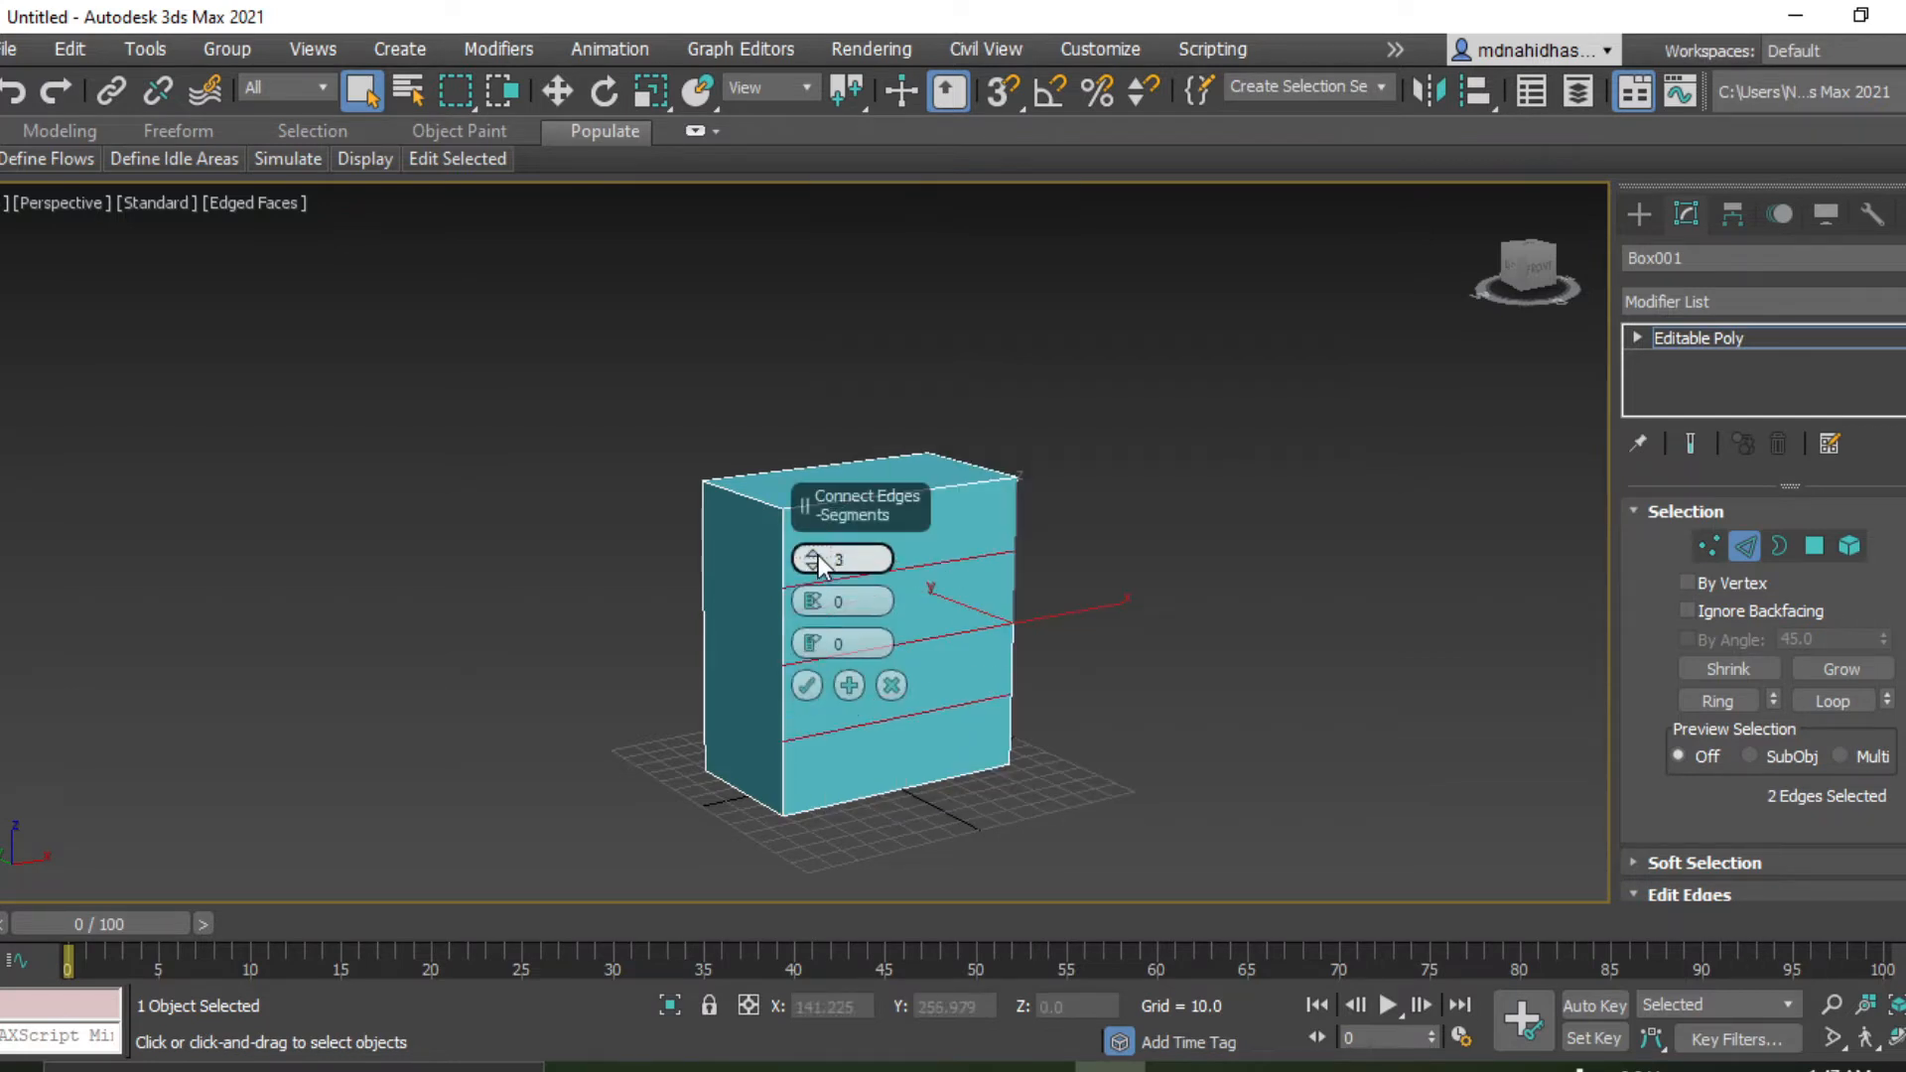
click(806, 685)
click(1147, 527)
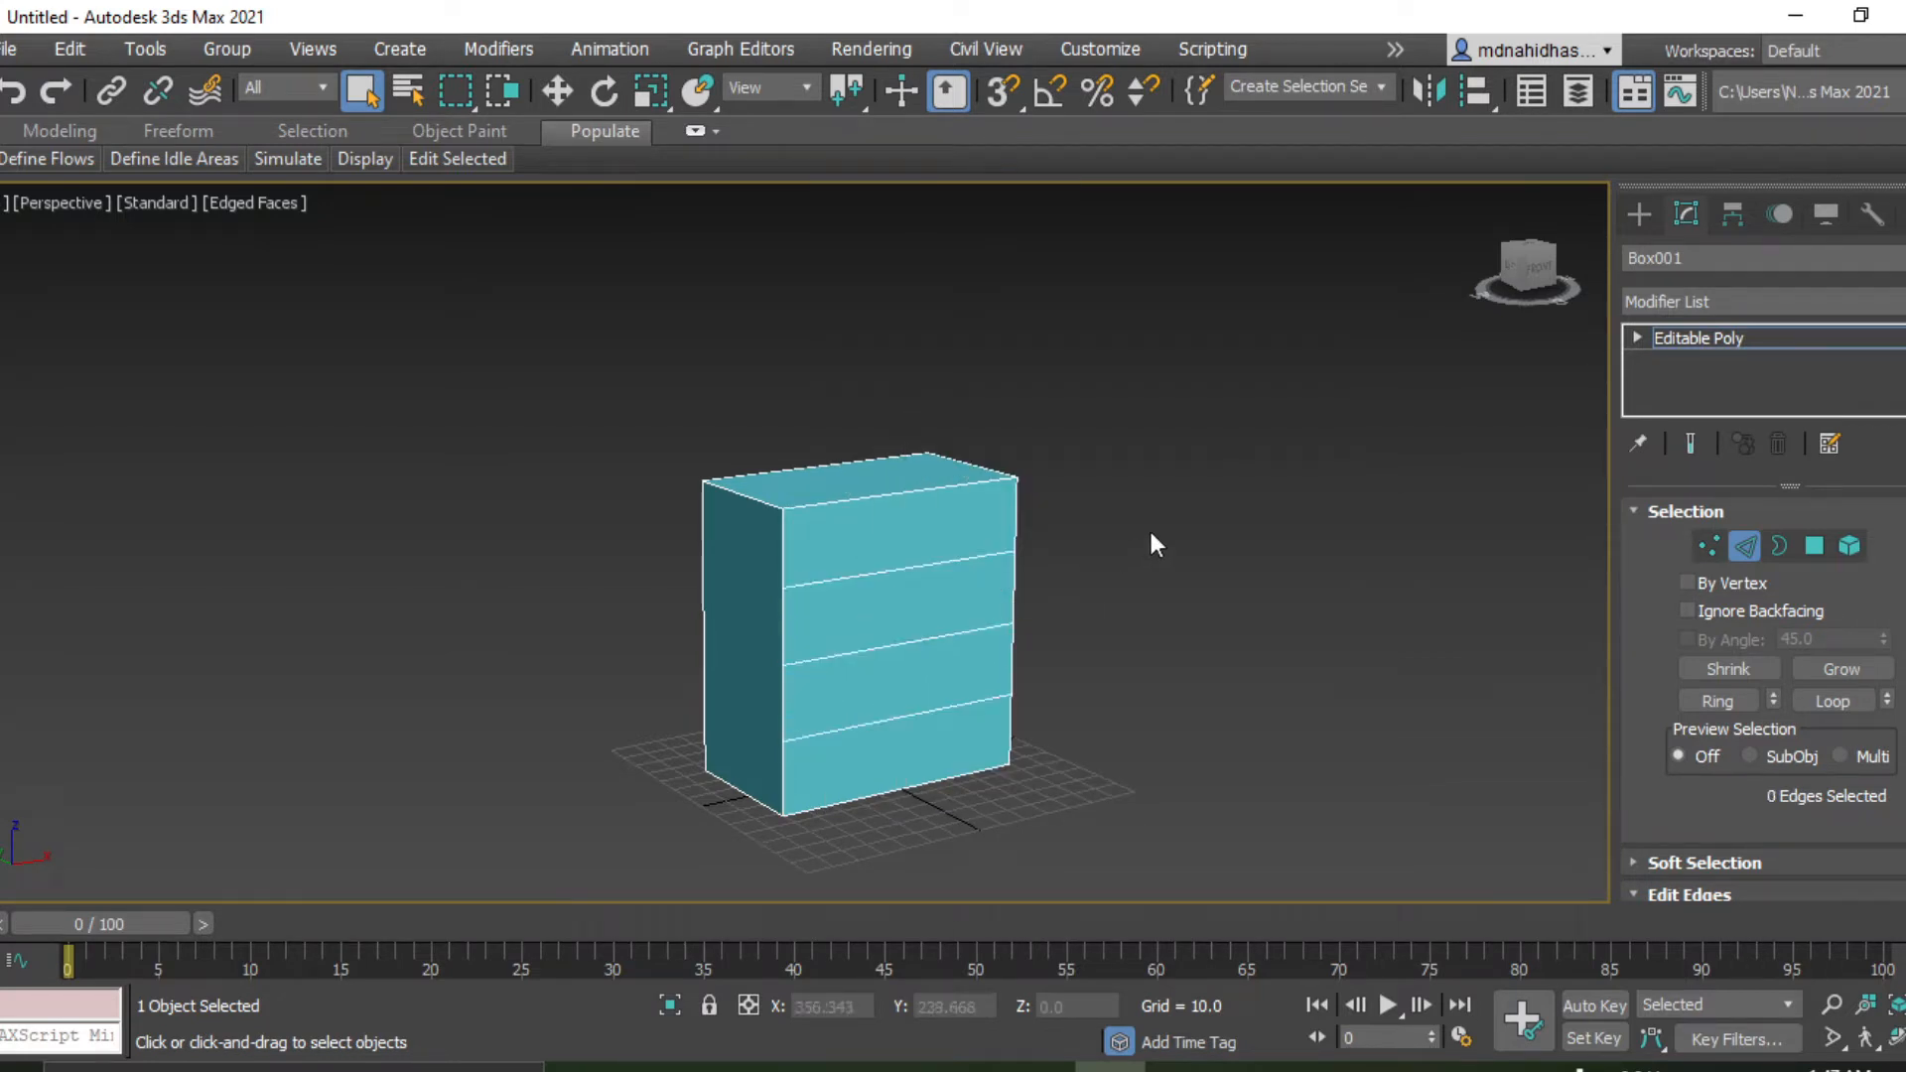
mouse_move(1148, 527)
alt+middle_down()
mouse_move(1059, 491)
mouse_move(1134, 558)
alt+middle_up()
click(920, 513)
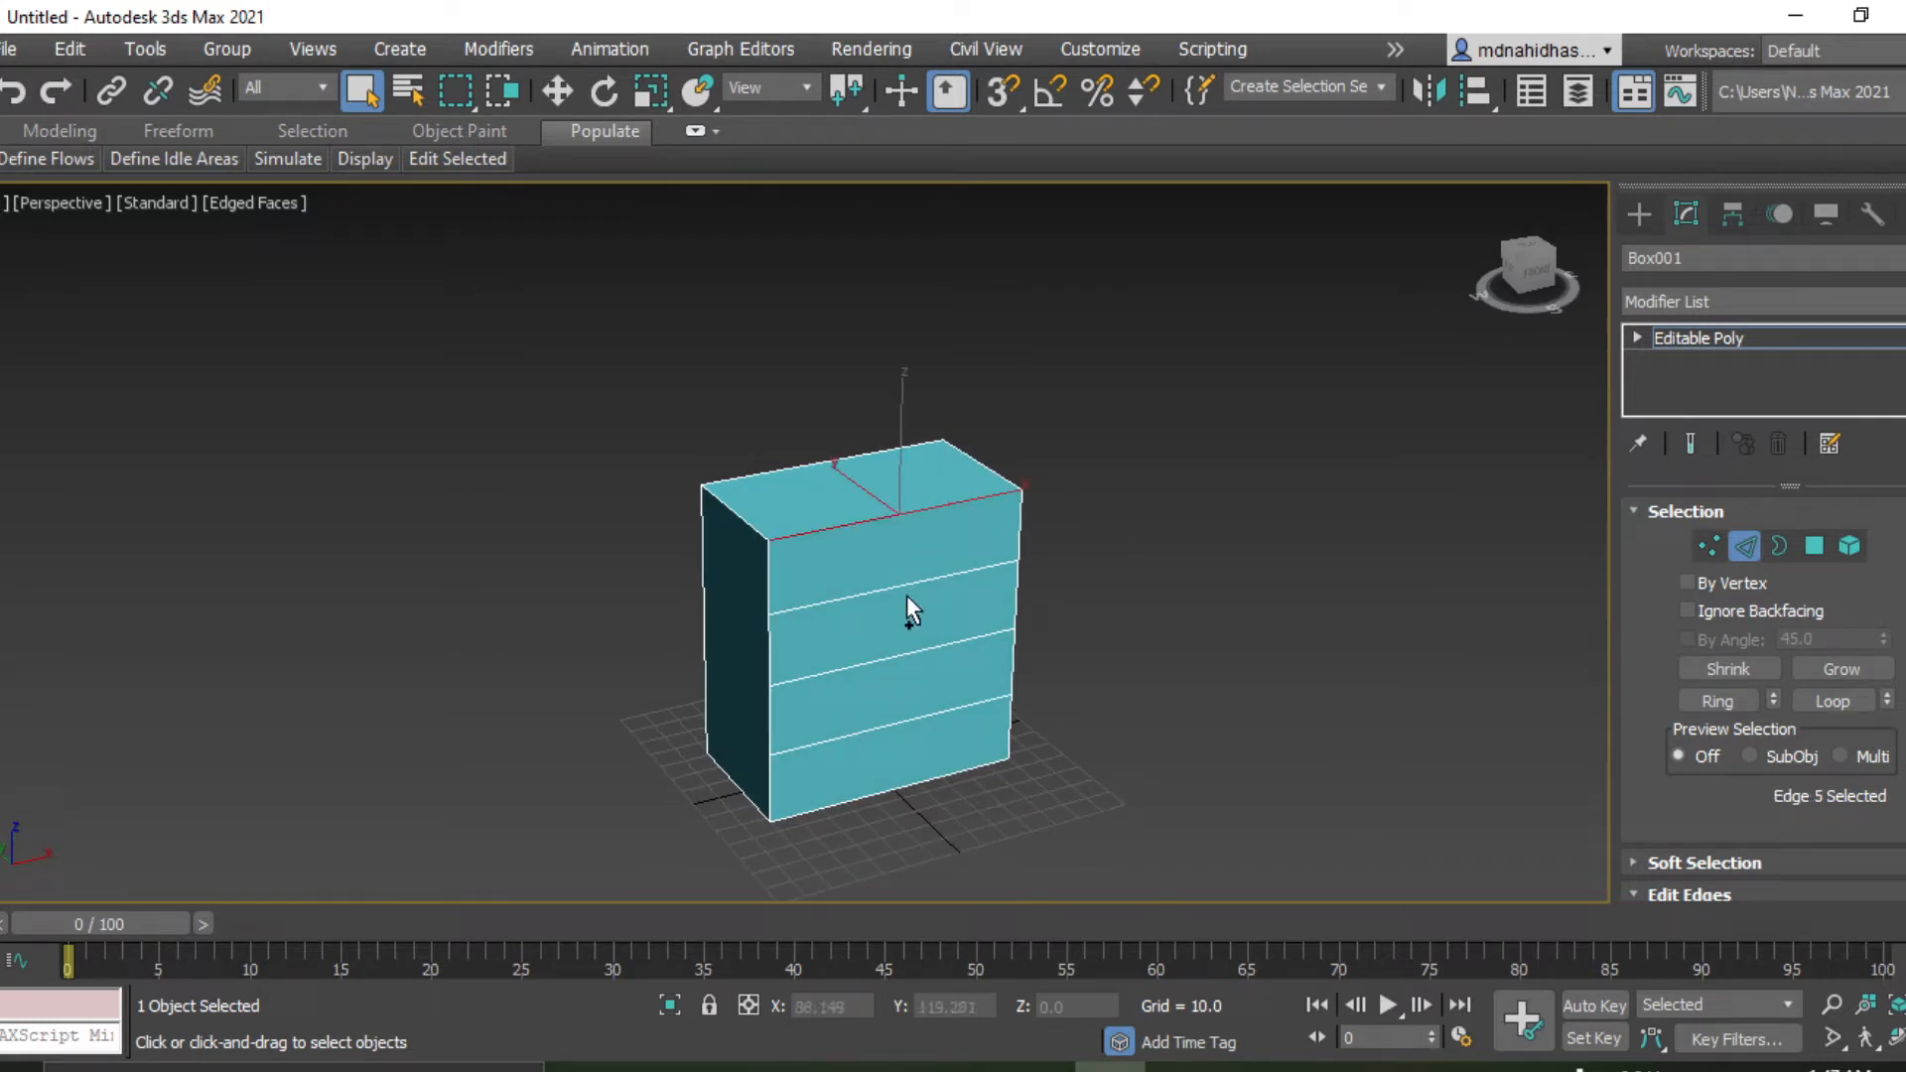
ctrl+click(975, 765)
right_click(1063, 558)
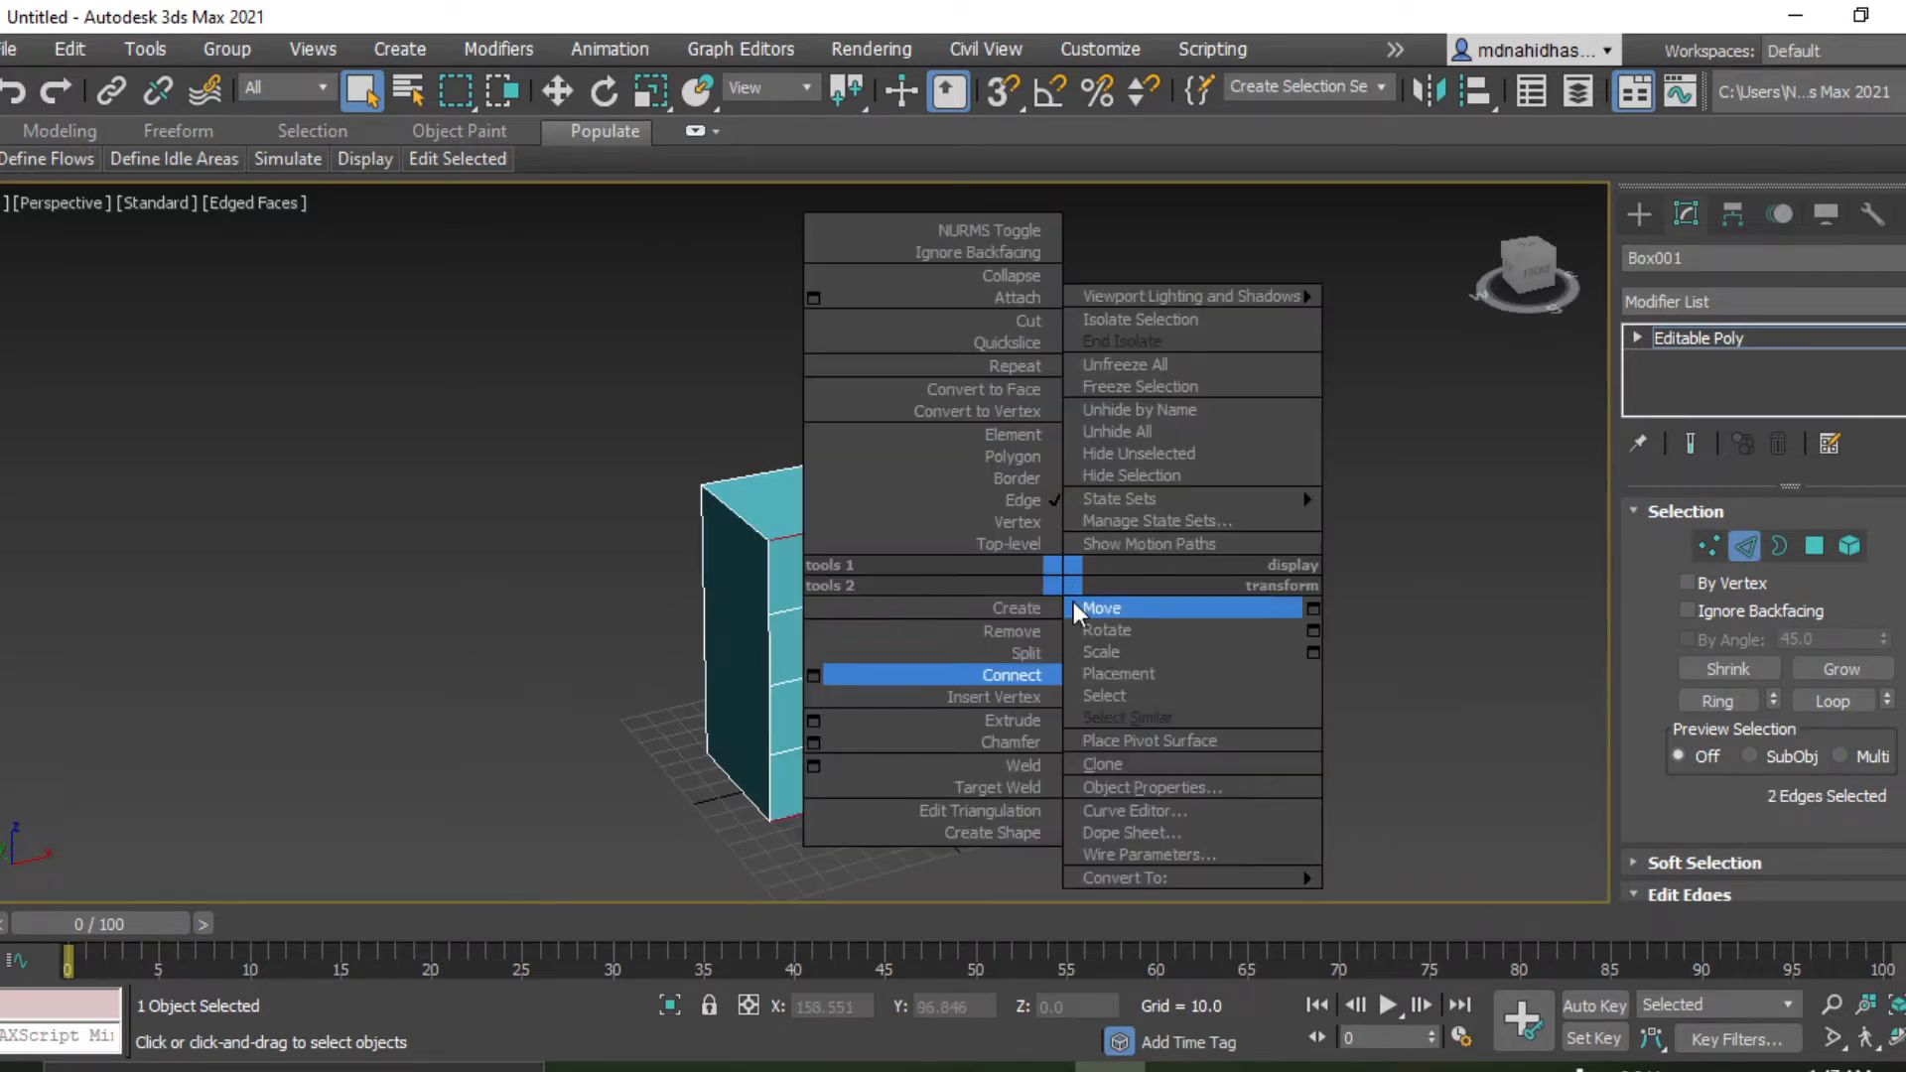
click(802, 678)
alt+middle_drag(1142, 558, 1050, 539)
click(898, 684)
click(1248, 560)
Connect all five horizontal edges of the front face with 1 segment to split the rows into two columns.
alt+middle_drag(1248, 560, 1316, 544)
click(956, 498)
ctrl+click(973, 573)
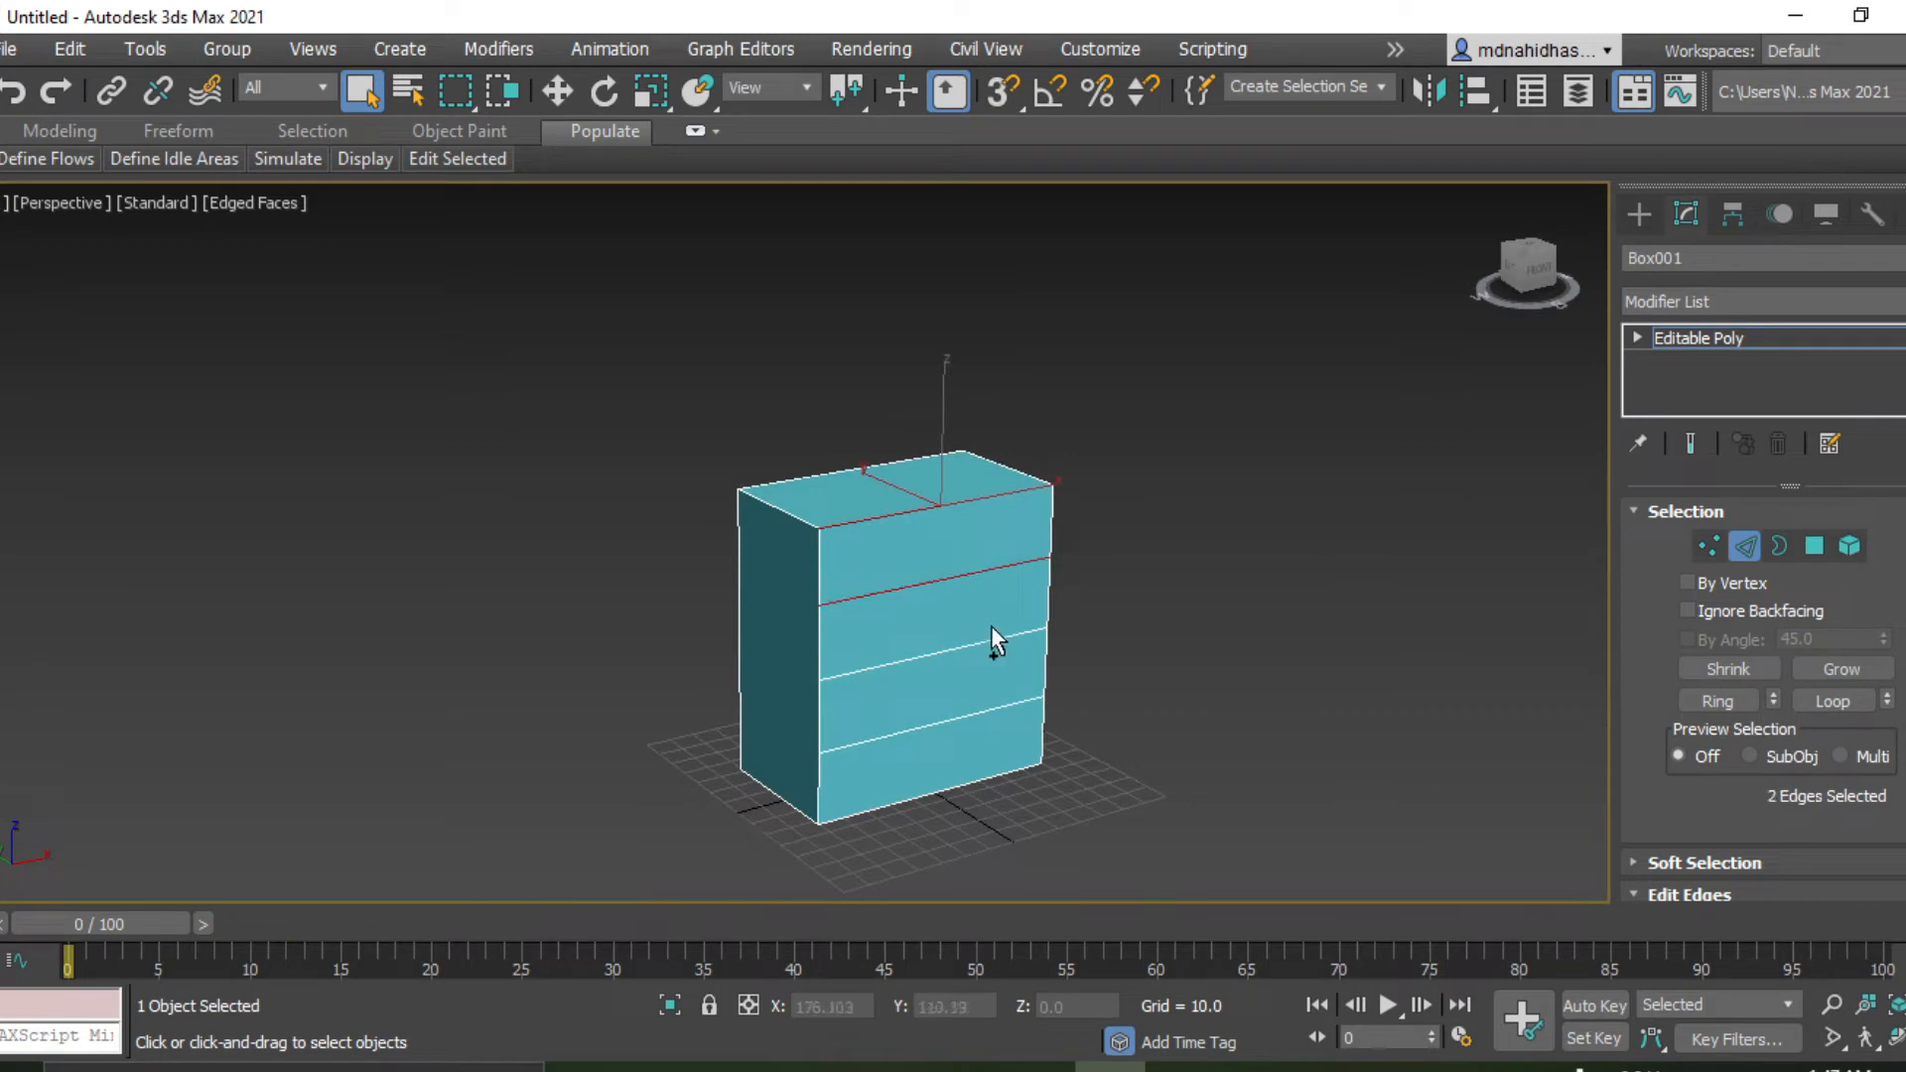
ctrl+click(986, 645)
ctrl+click(1003, 773)
right_click(1035, 518)
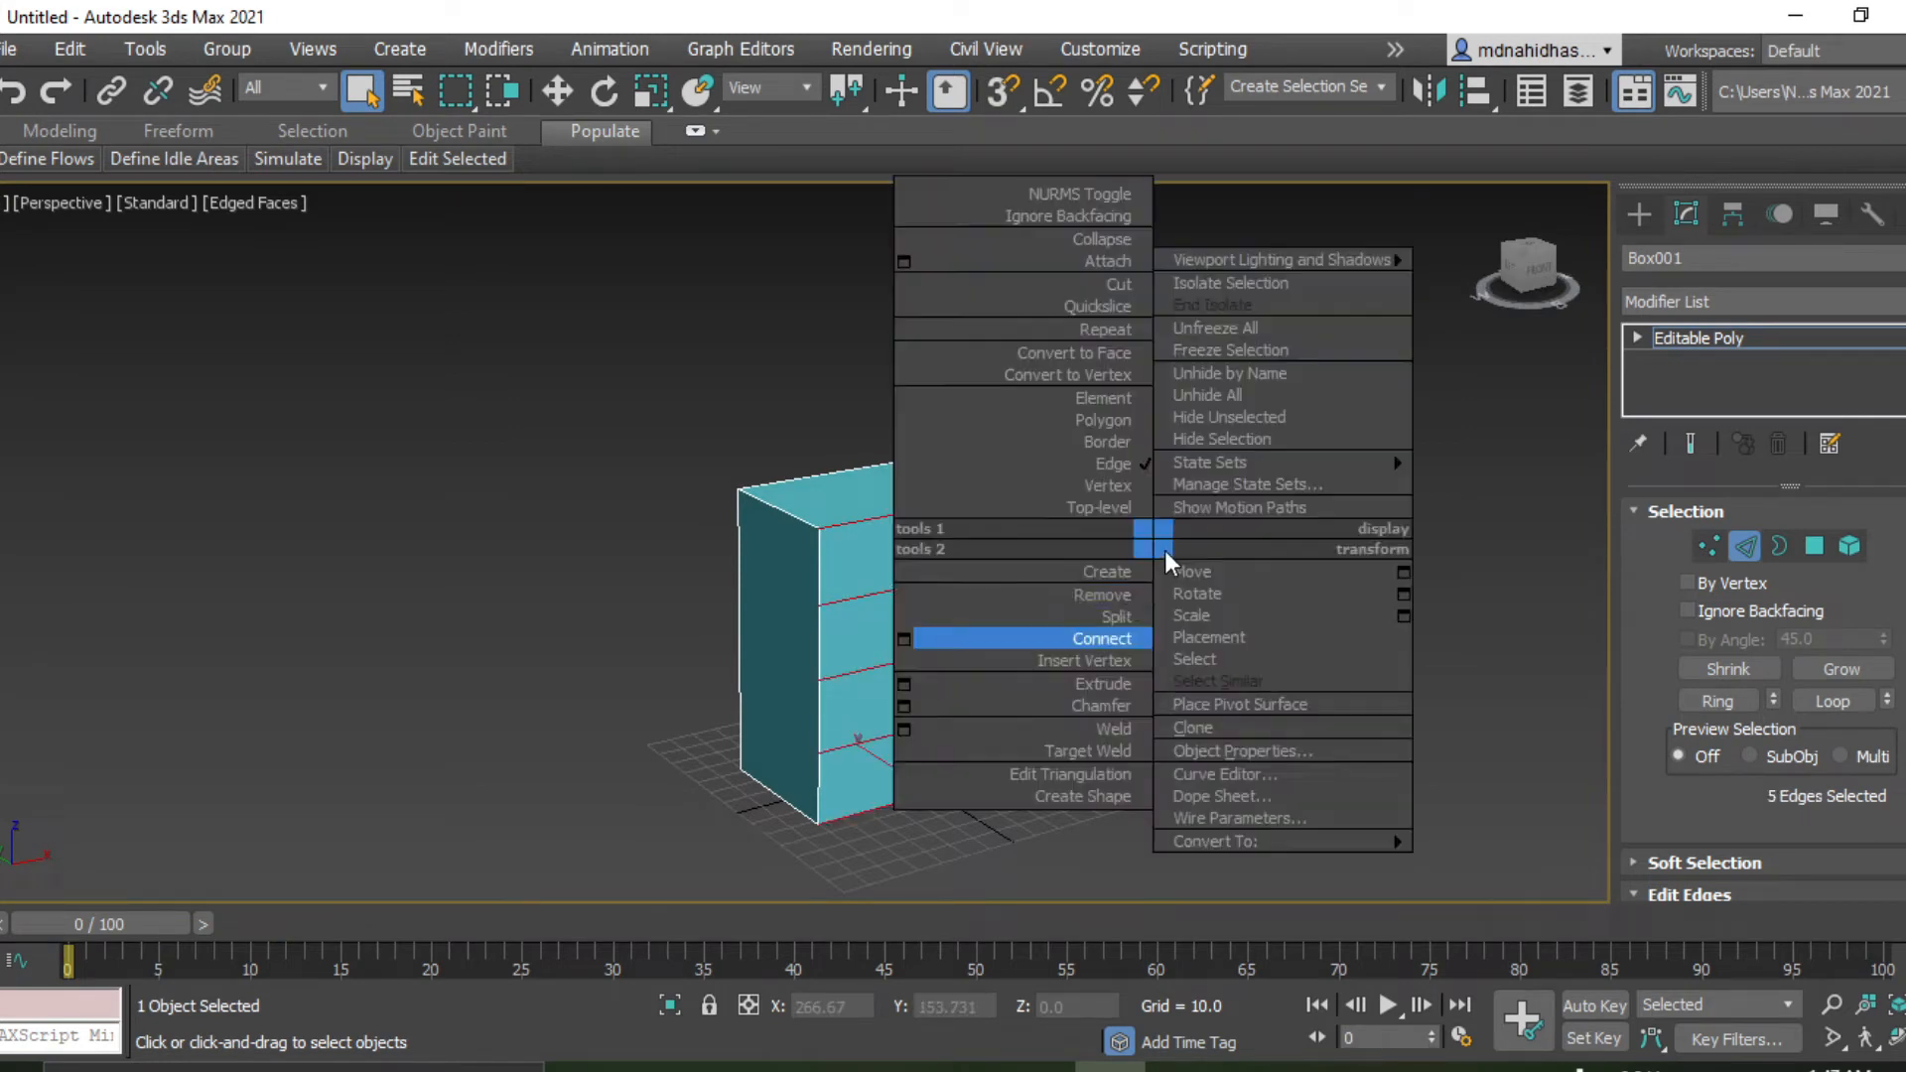
click(910, 635)
click(814, 555)
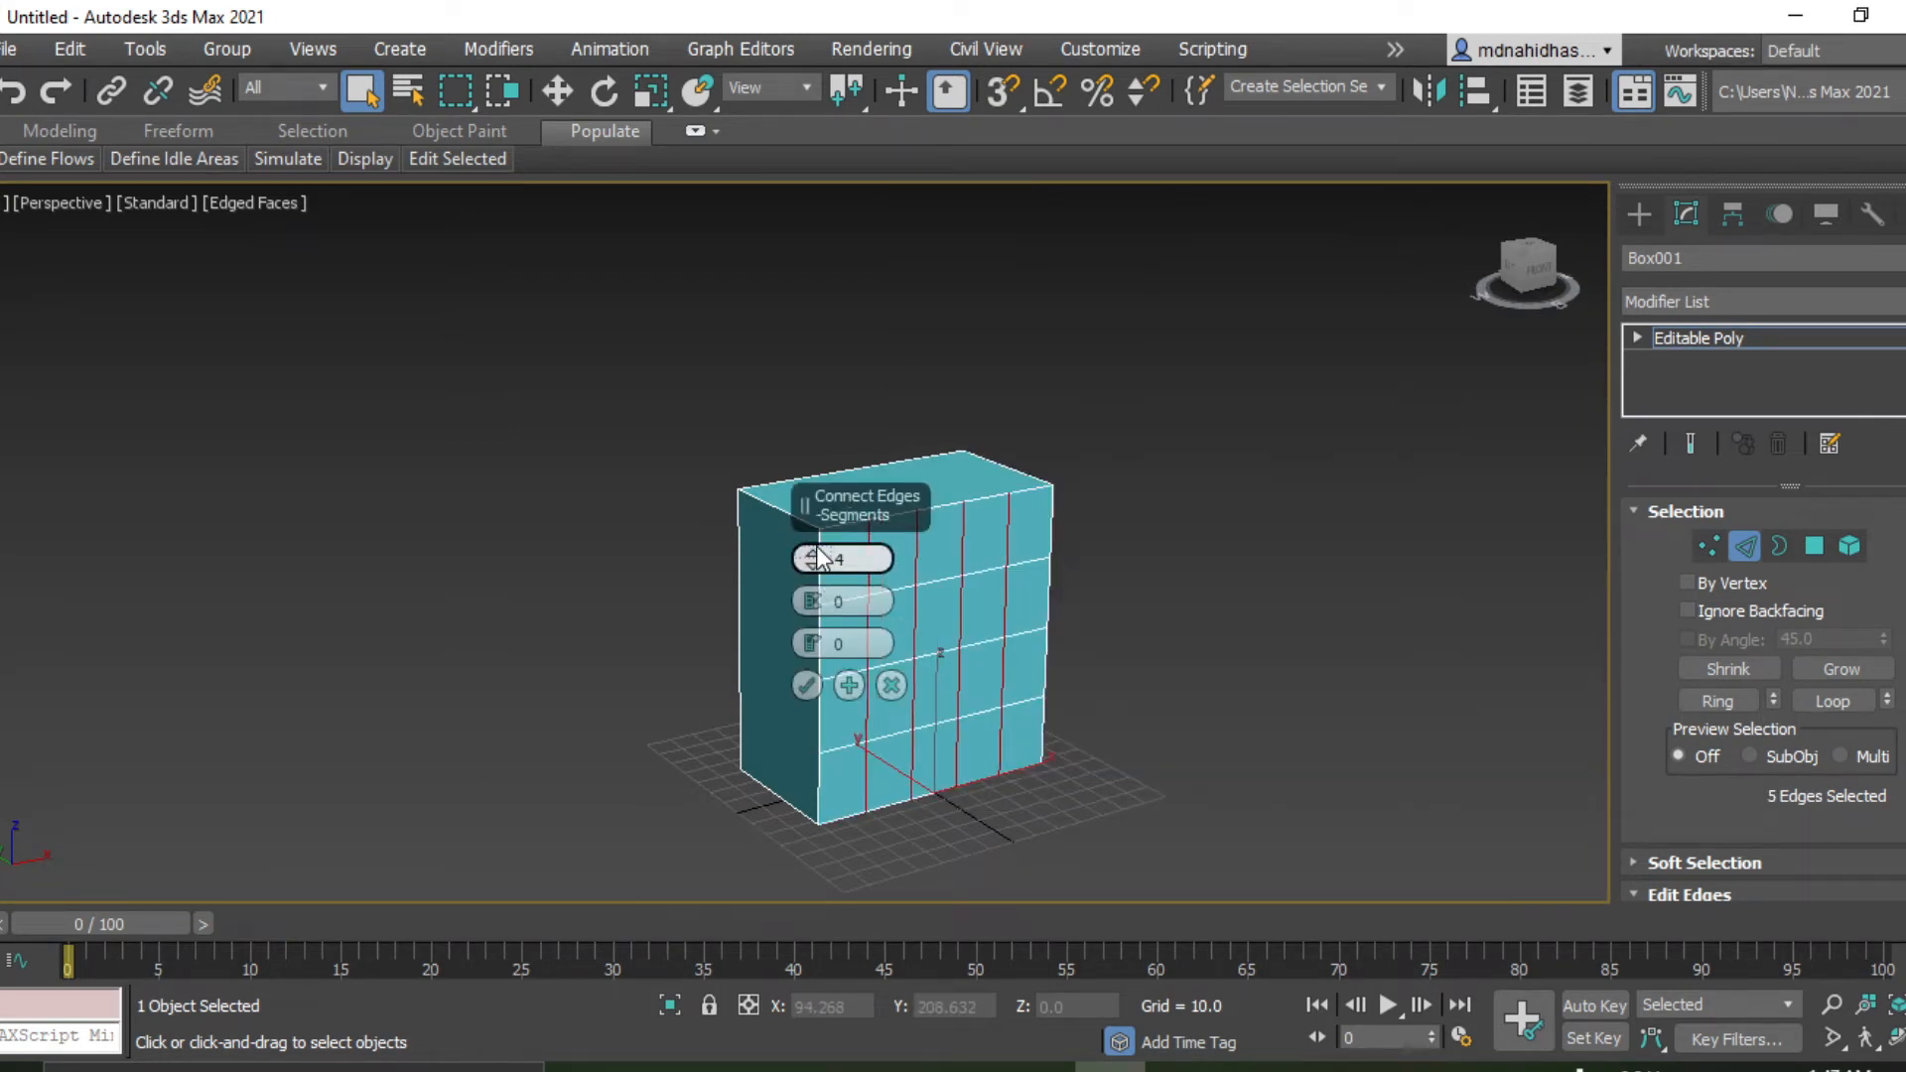
click(814, 555)
click(810, 570)
click(810, 569)
click(810, 569)
click(810, 570)
click(806, 685)
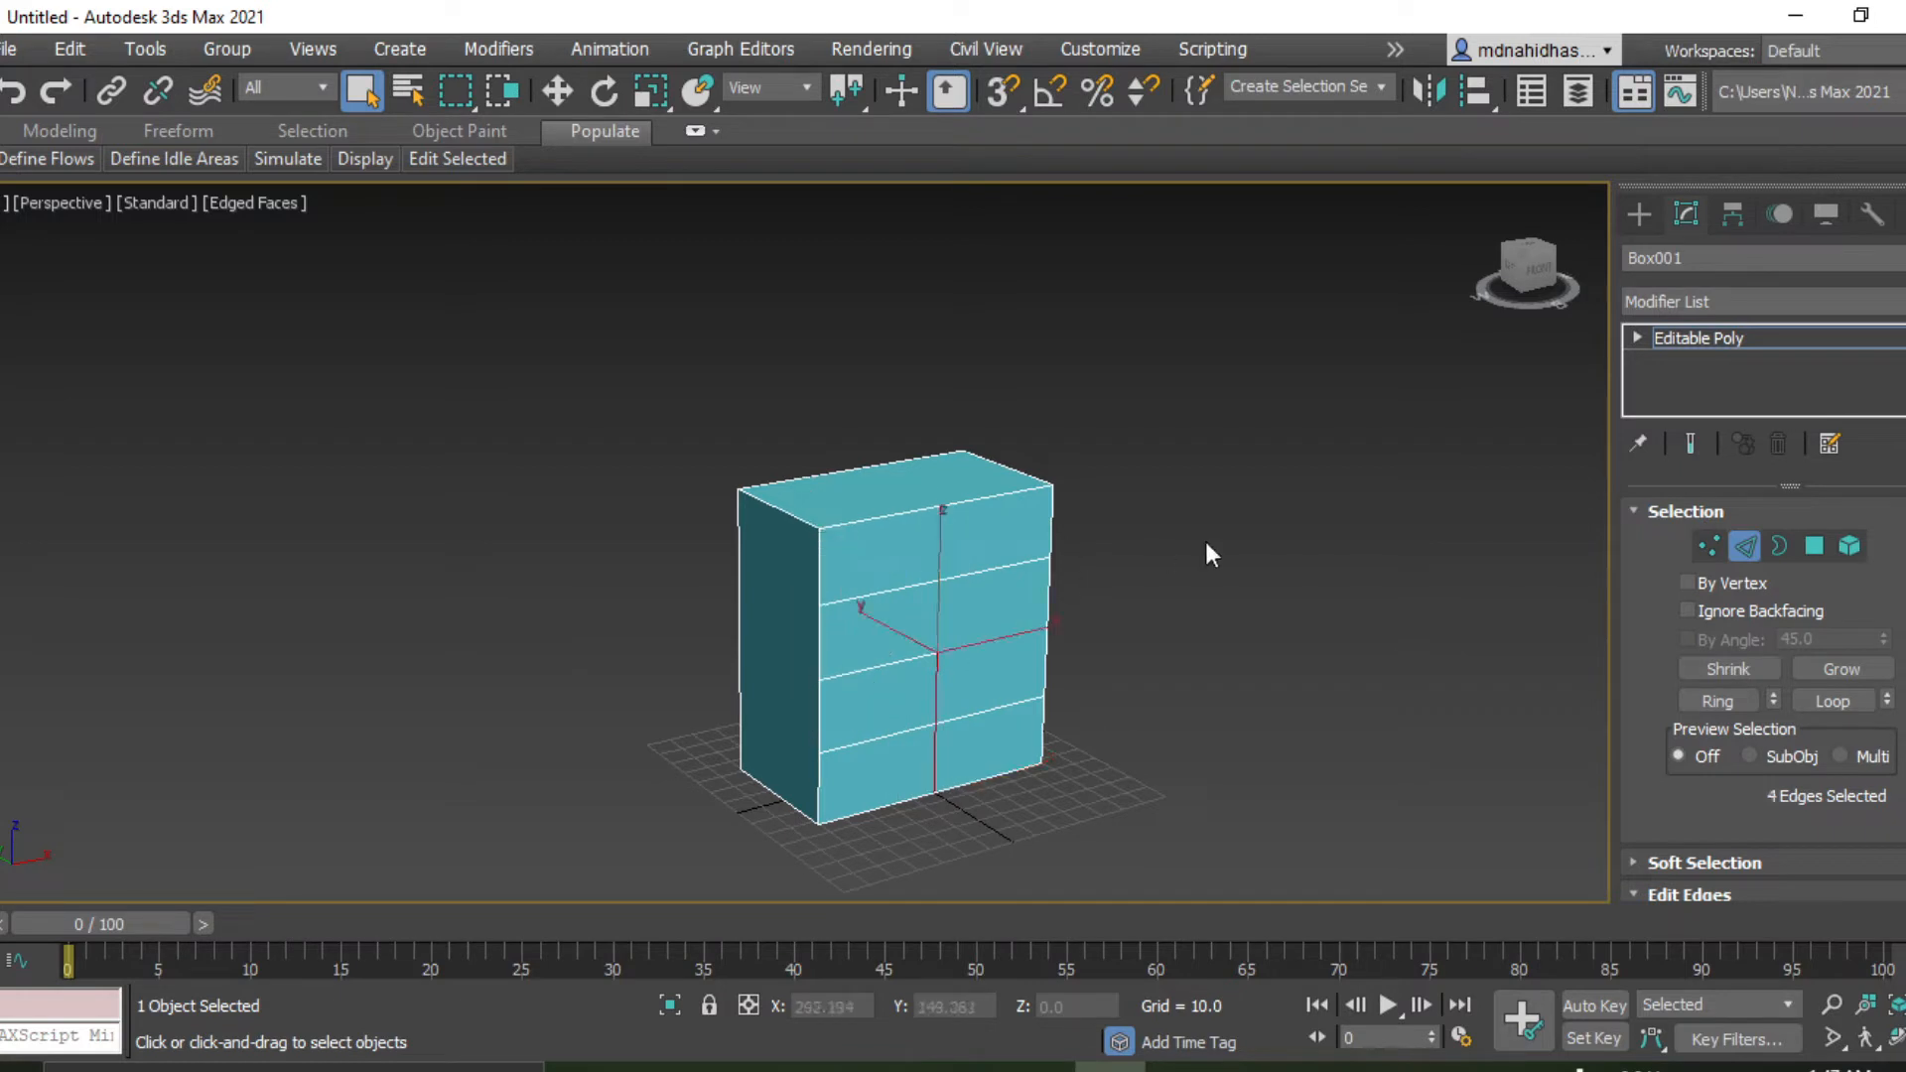
click(1205, 538)
Inset the top-left polygon of the divided box front to leave a thin frame around it.
alt+middle_drag(1219, 581, 873, 574)
scroll(1328, 546, up, 3)
middle_drag(1195, 614, 1331, 527)
click(1801, 558)
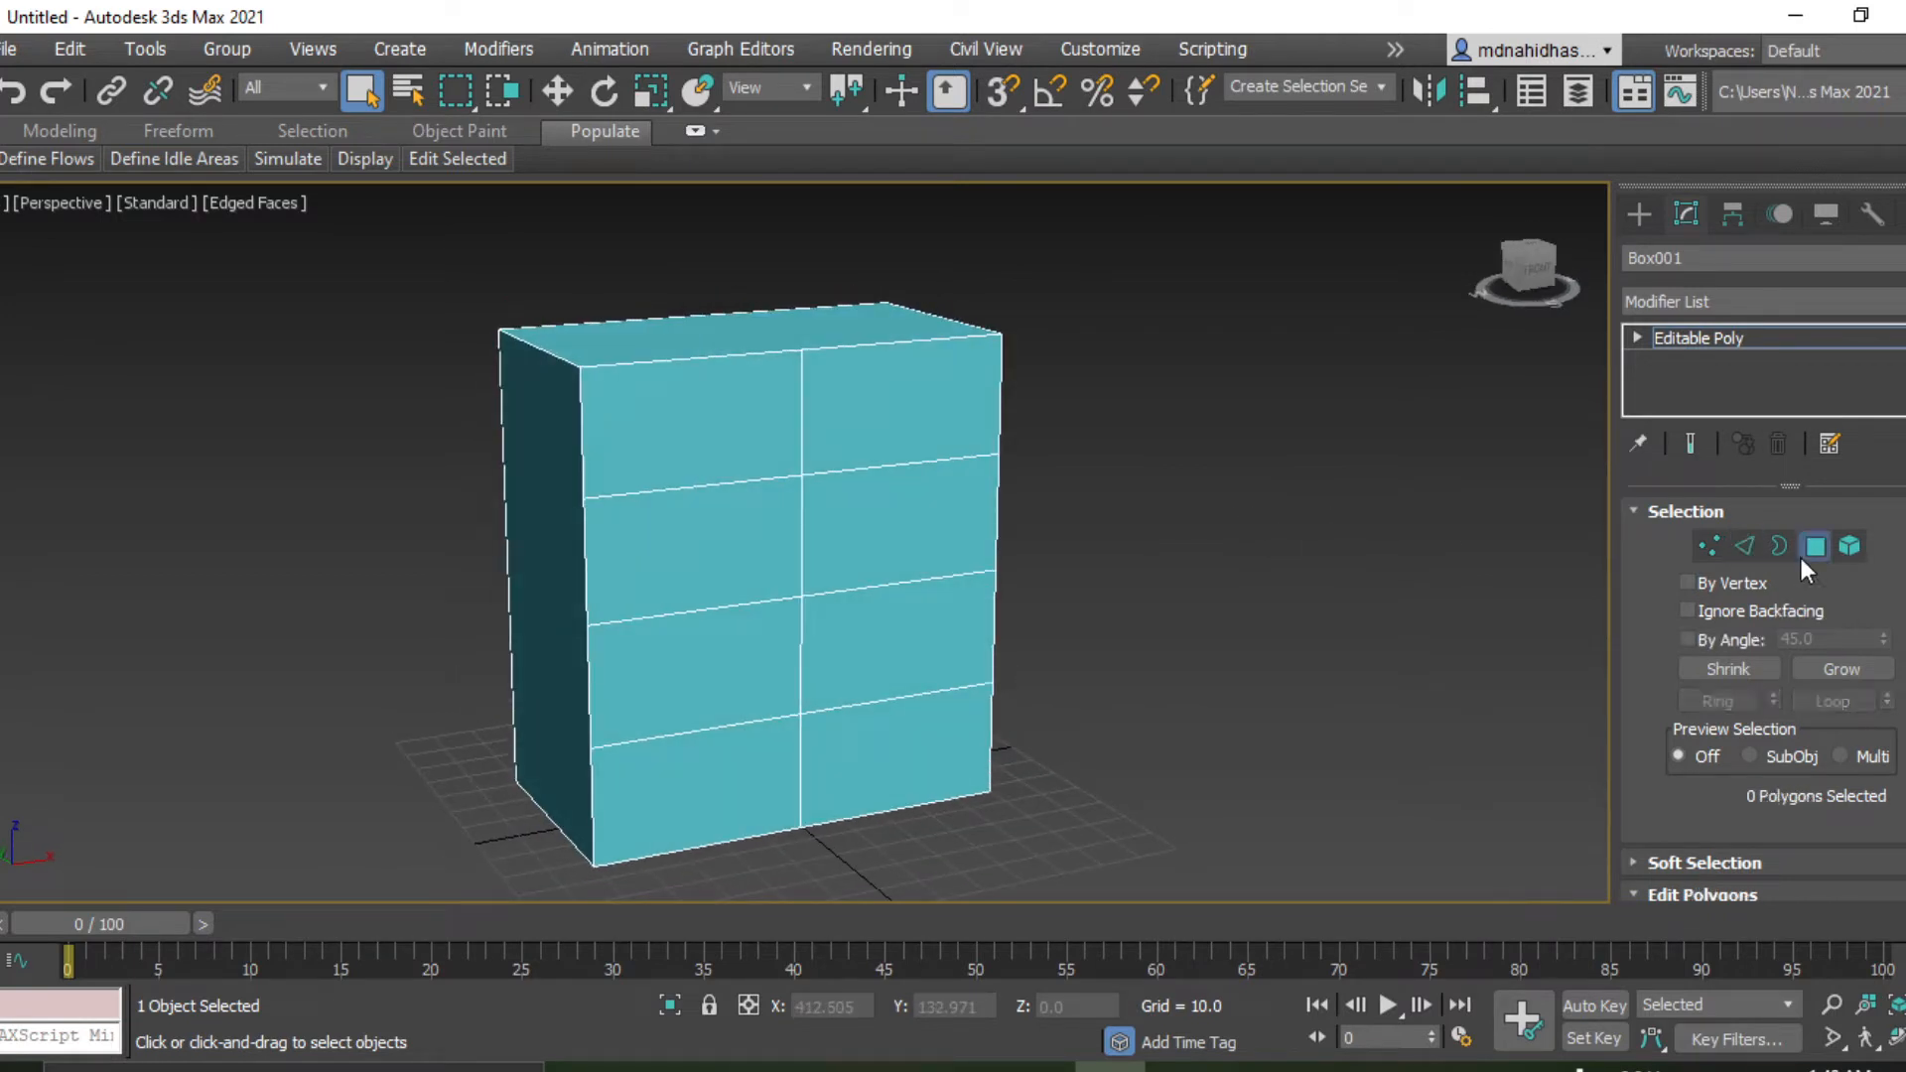
click(717, 452)
scroll(1753, 620, down, 3)
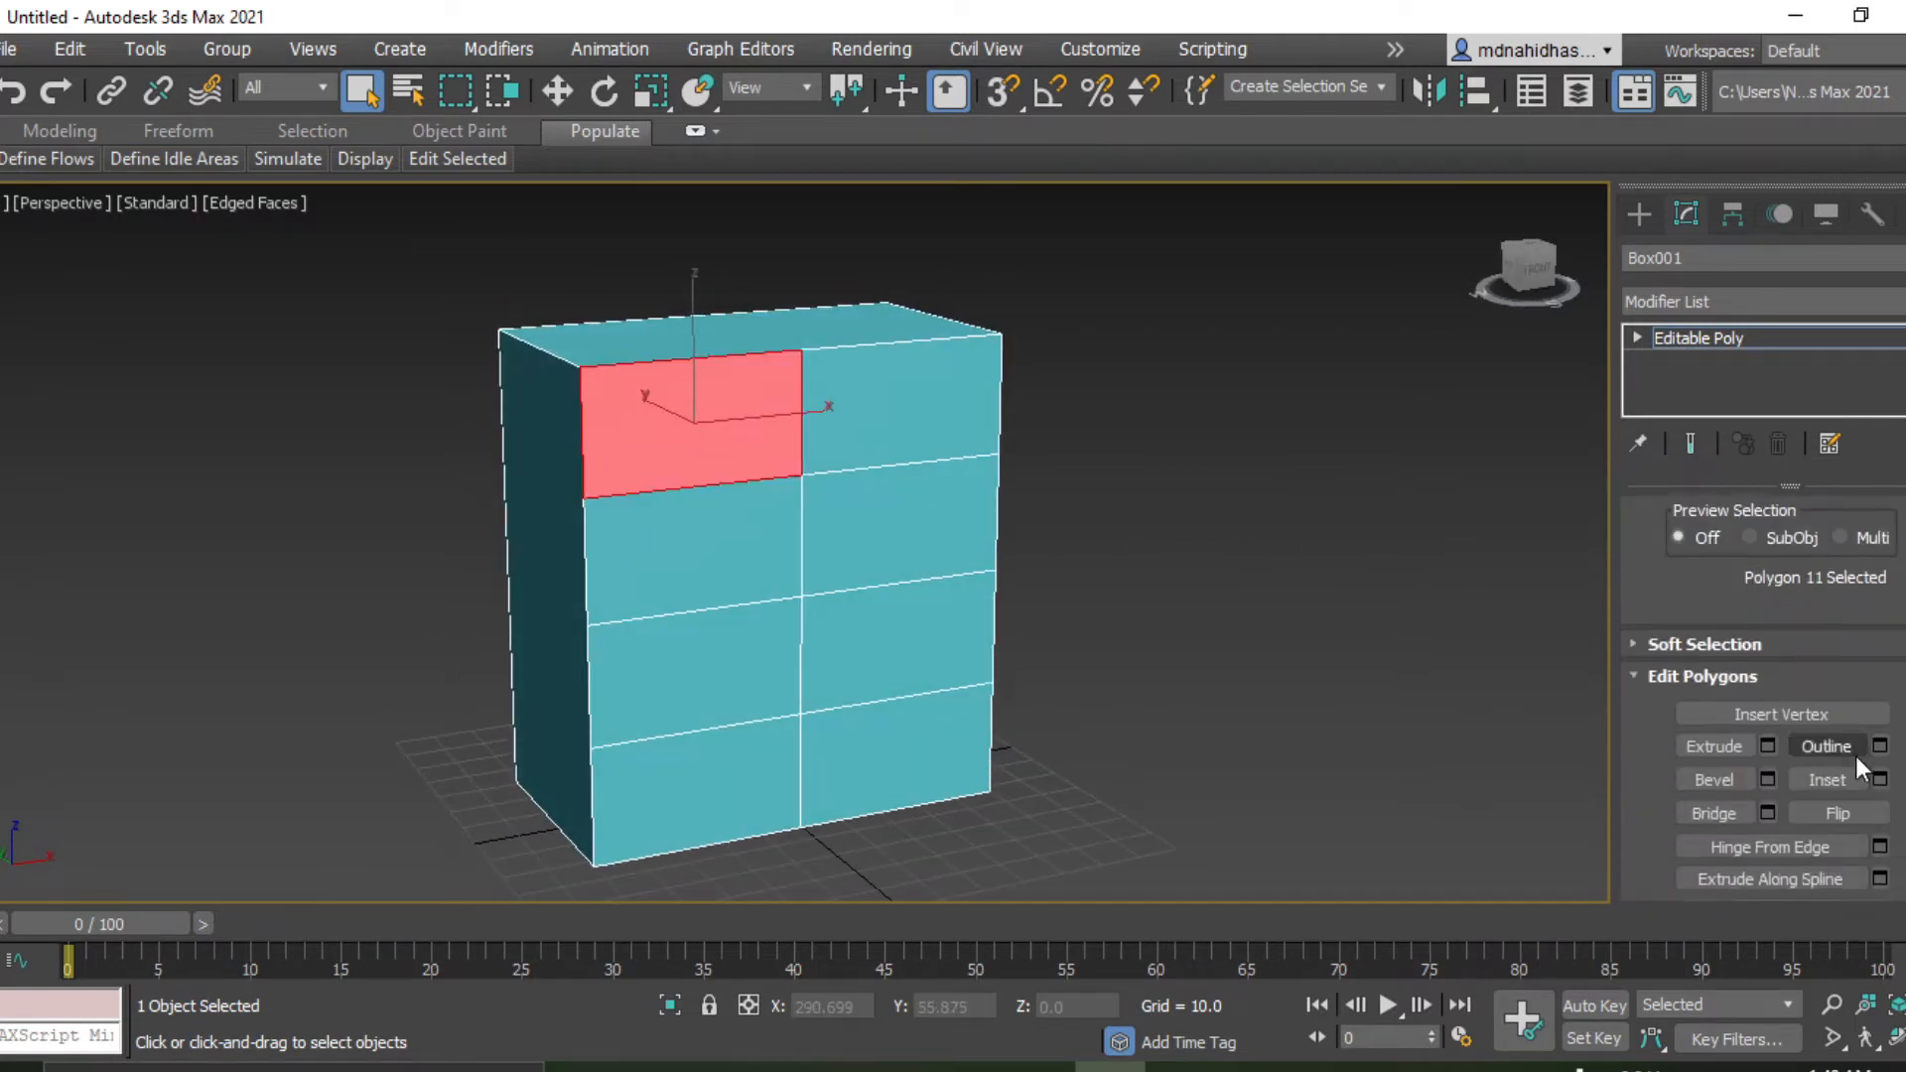
click(1879, 779)
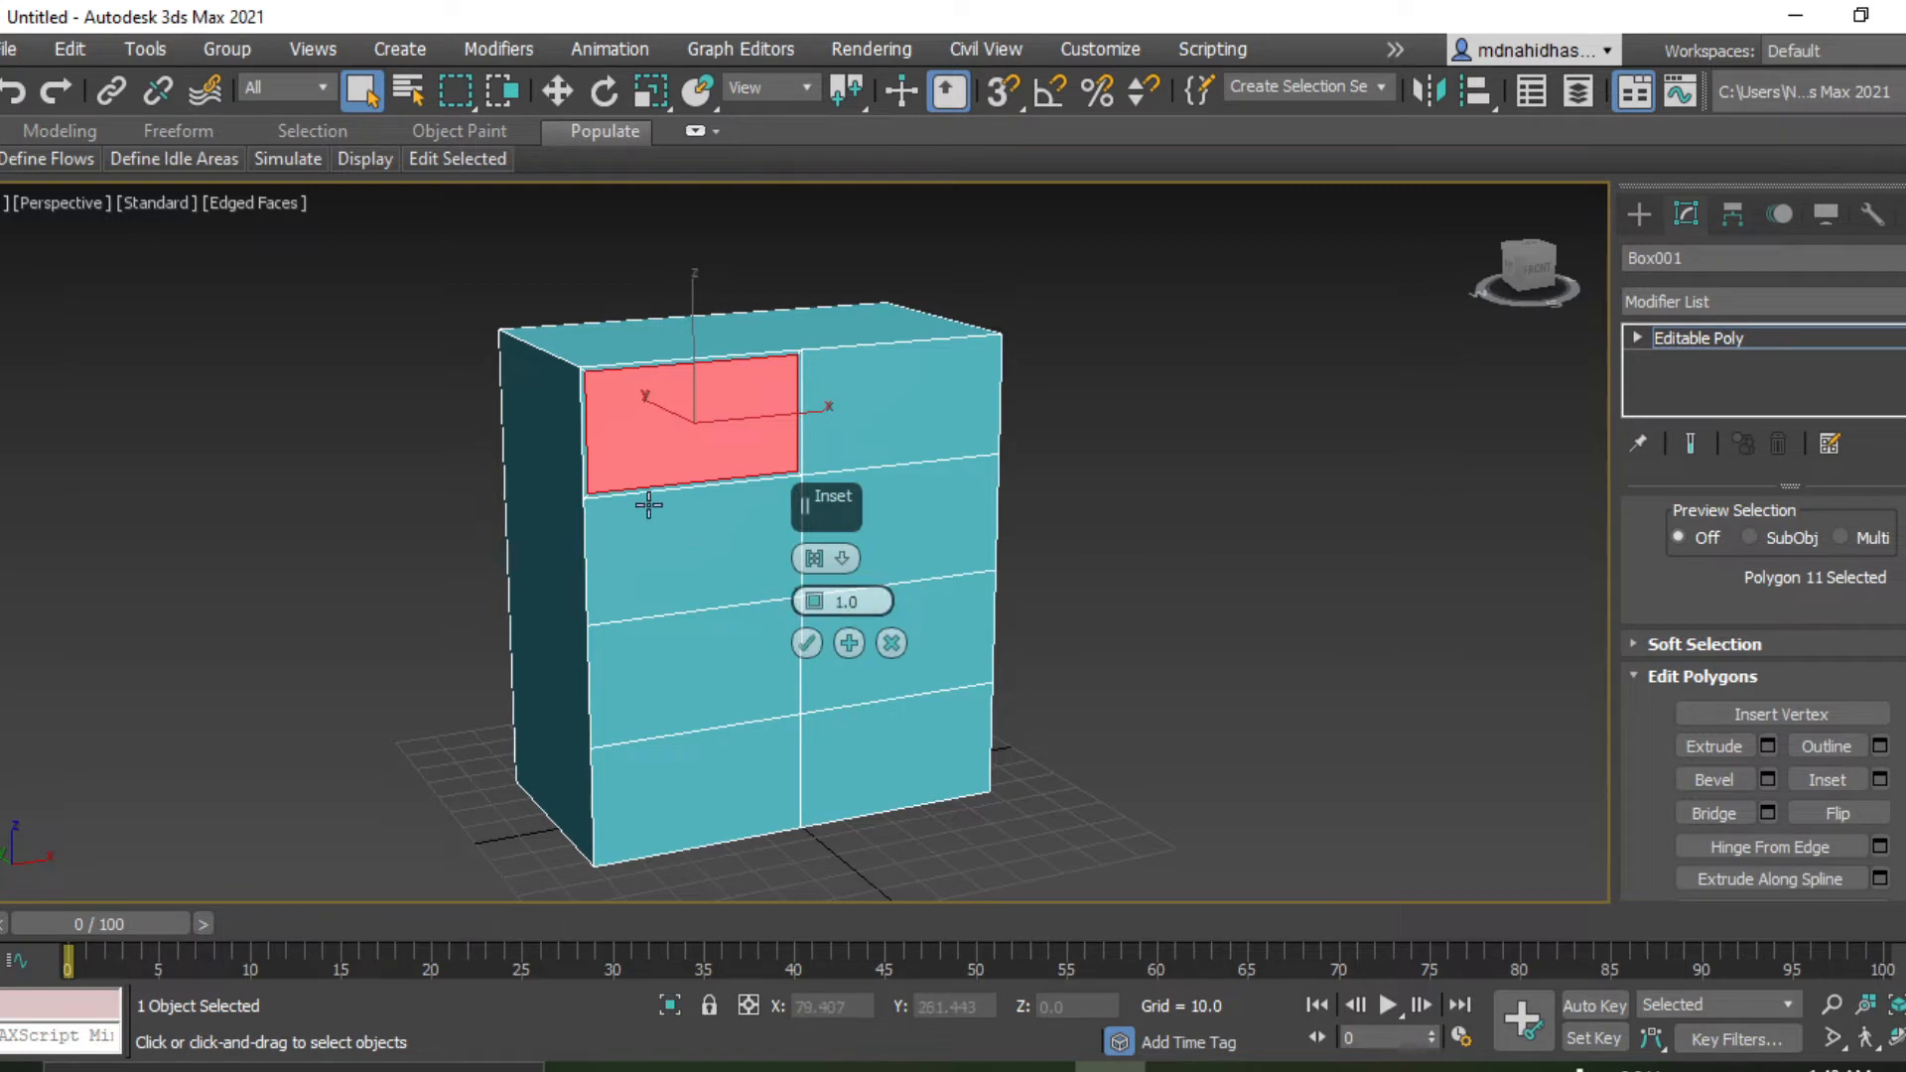
scroll(634, 443, up, 6)
scroll(560, 391, down, 3)
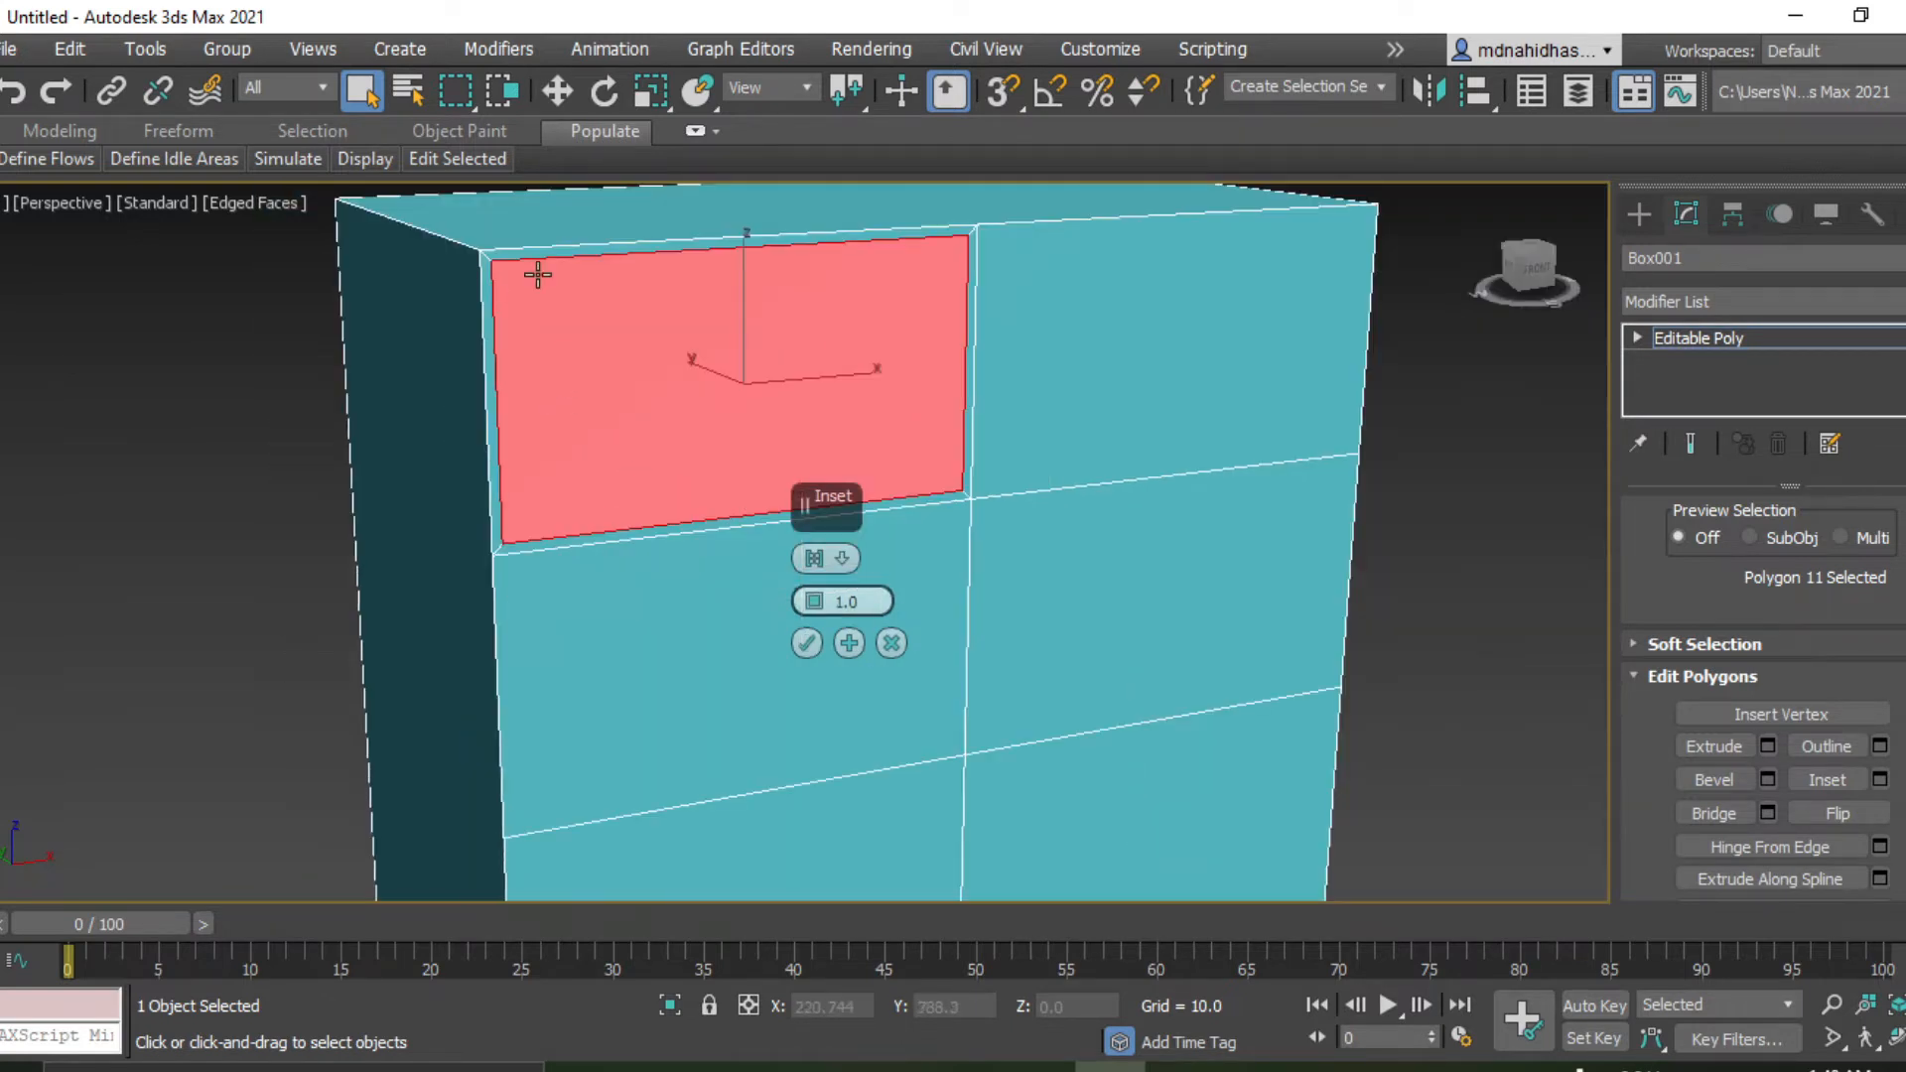
alt+middle_drag(586, 330, 548, 354)
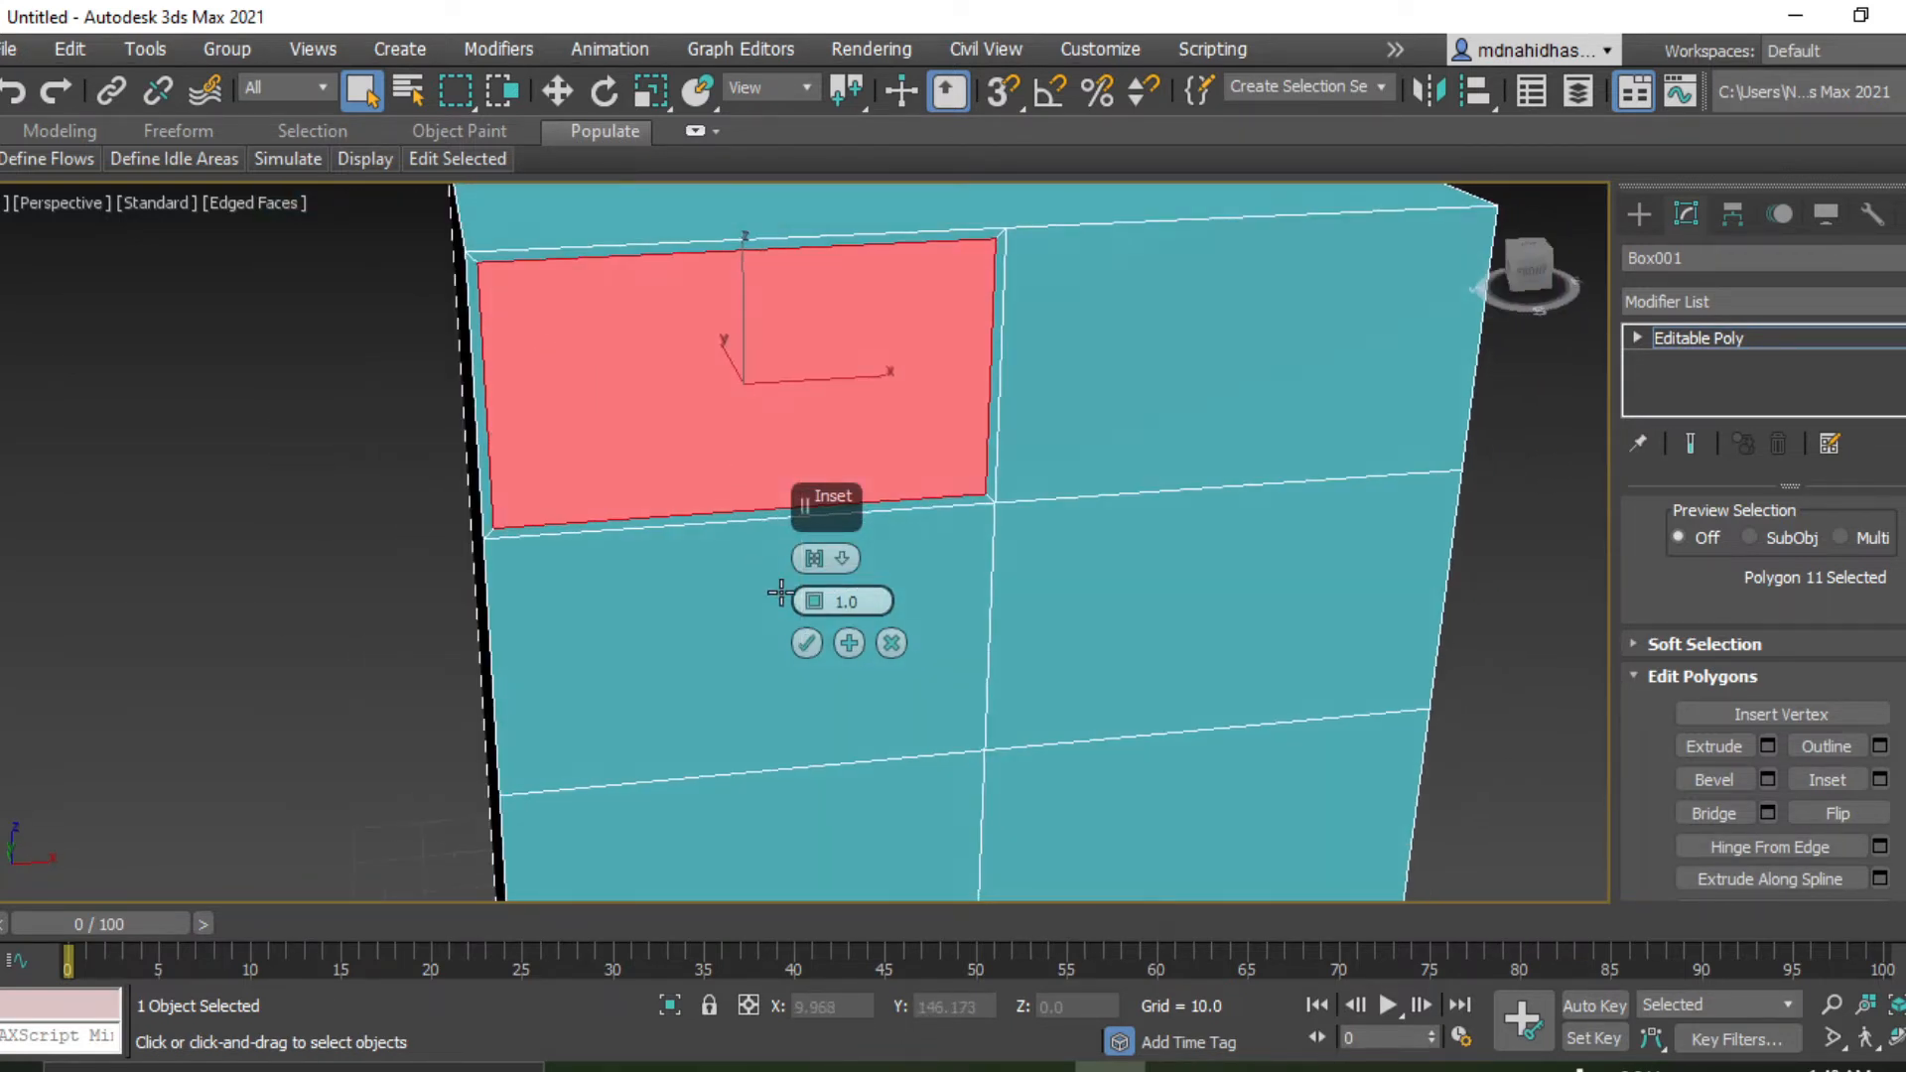
mouse_move(813, 599)
mouse_down()
mouse_move(813, 559)
mouse_move(803, 594)
mouse_up()
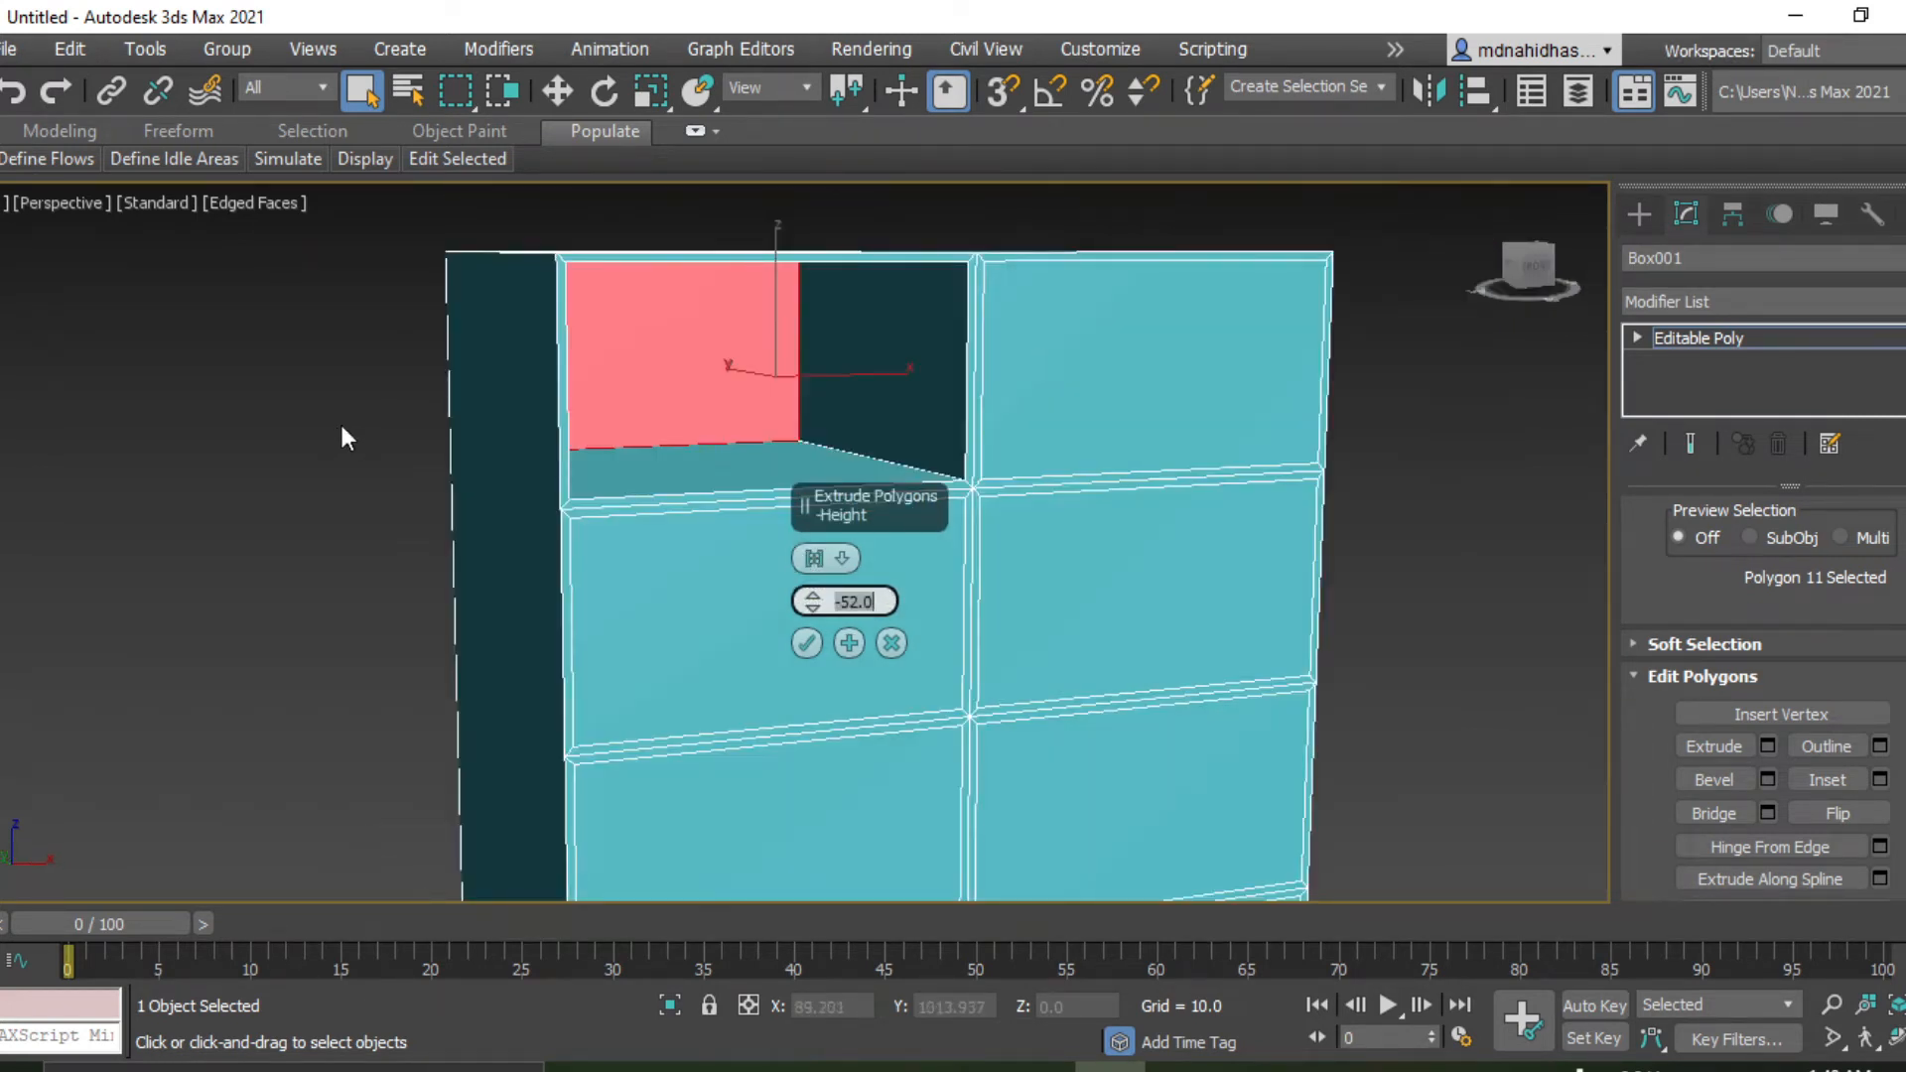
Extrude the inset top-left front panel inward by -52.0 and clear the polygon selection.
click(806, 651)
click(219, 427)
alt+middle_drag(330, 437, 705, 498)
scroll(450, 529, down, 4)
Extrude the top-right panel and both second-row panels inward by -52.0, one polygon at a time.
click(1092, 455)
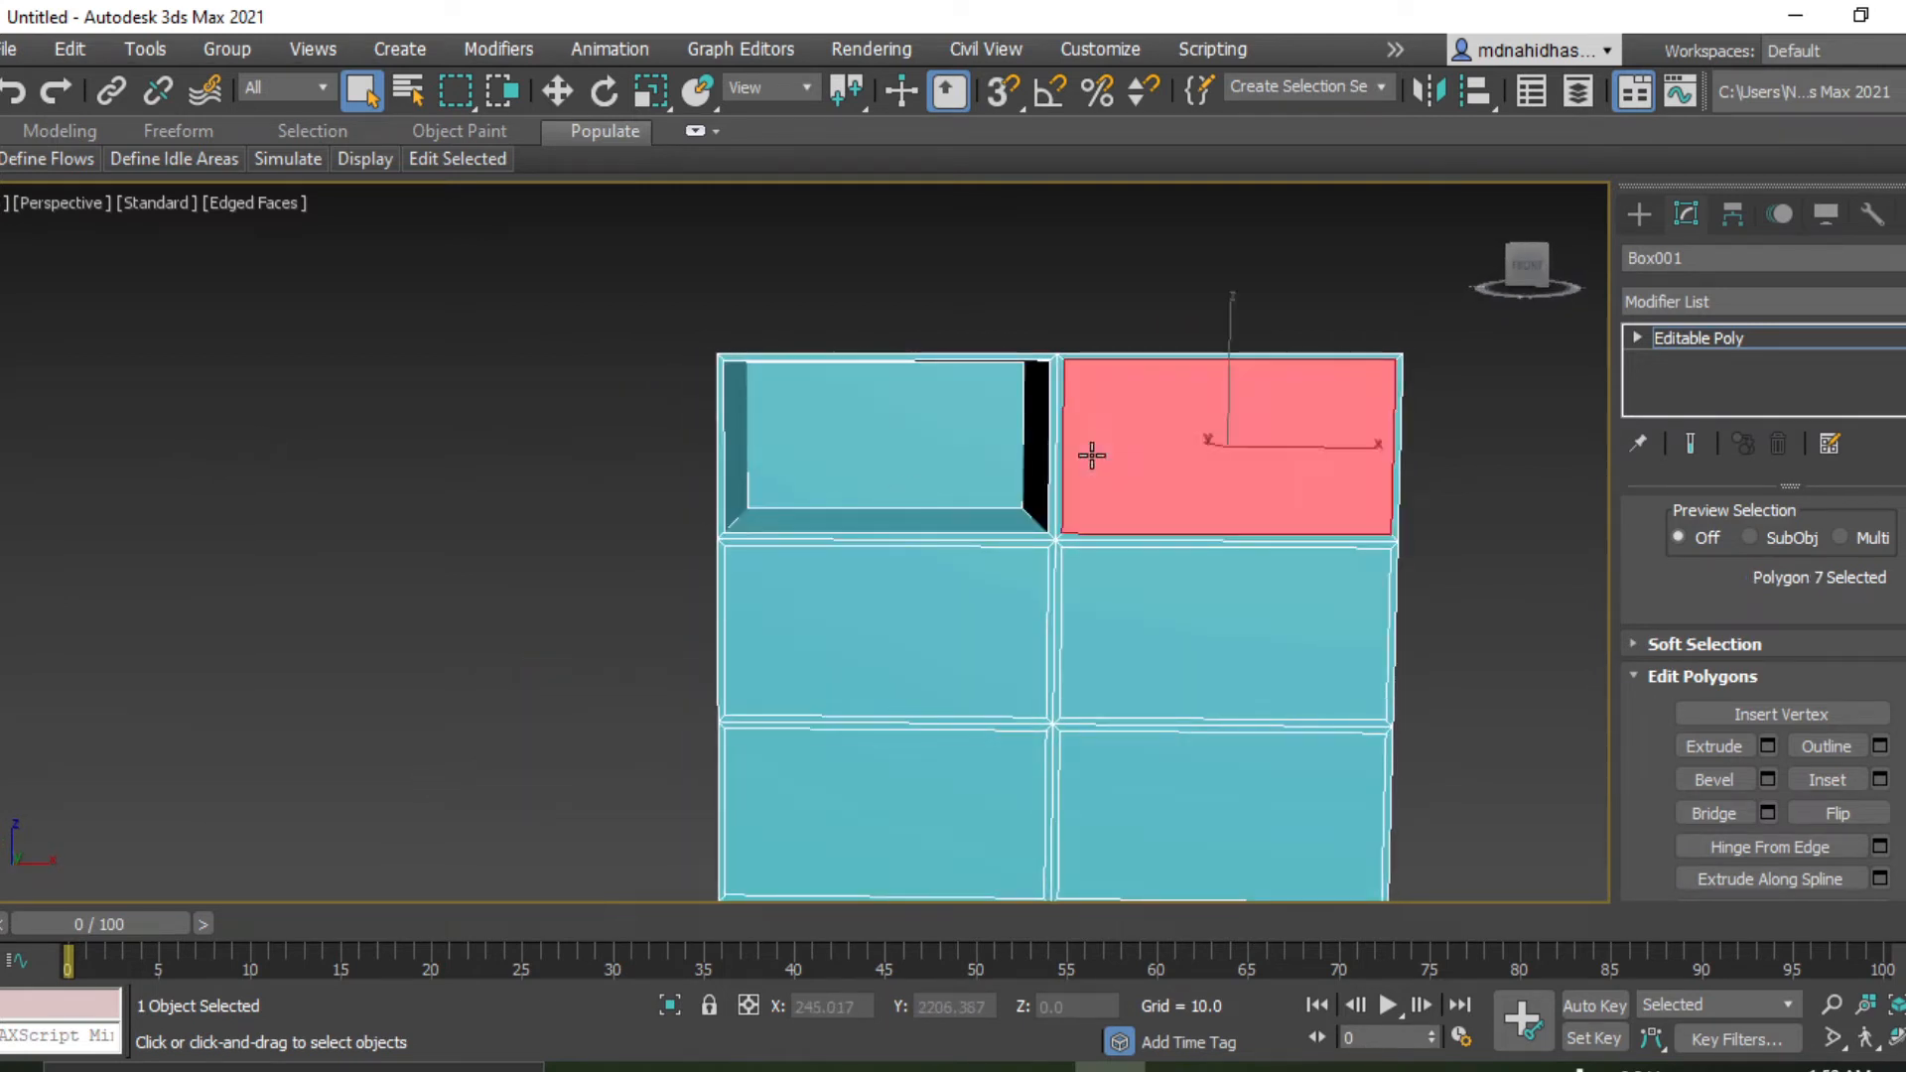
click(1768, 745)
click(806, 646)
click(851, 681)
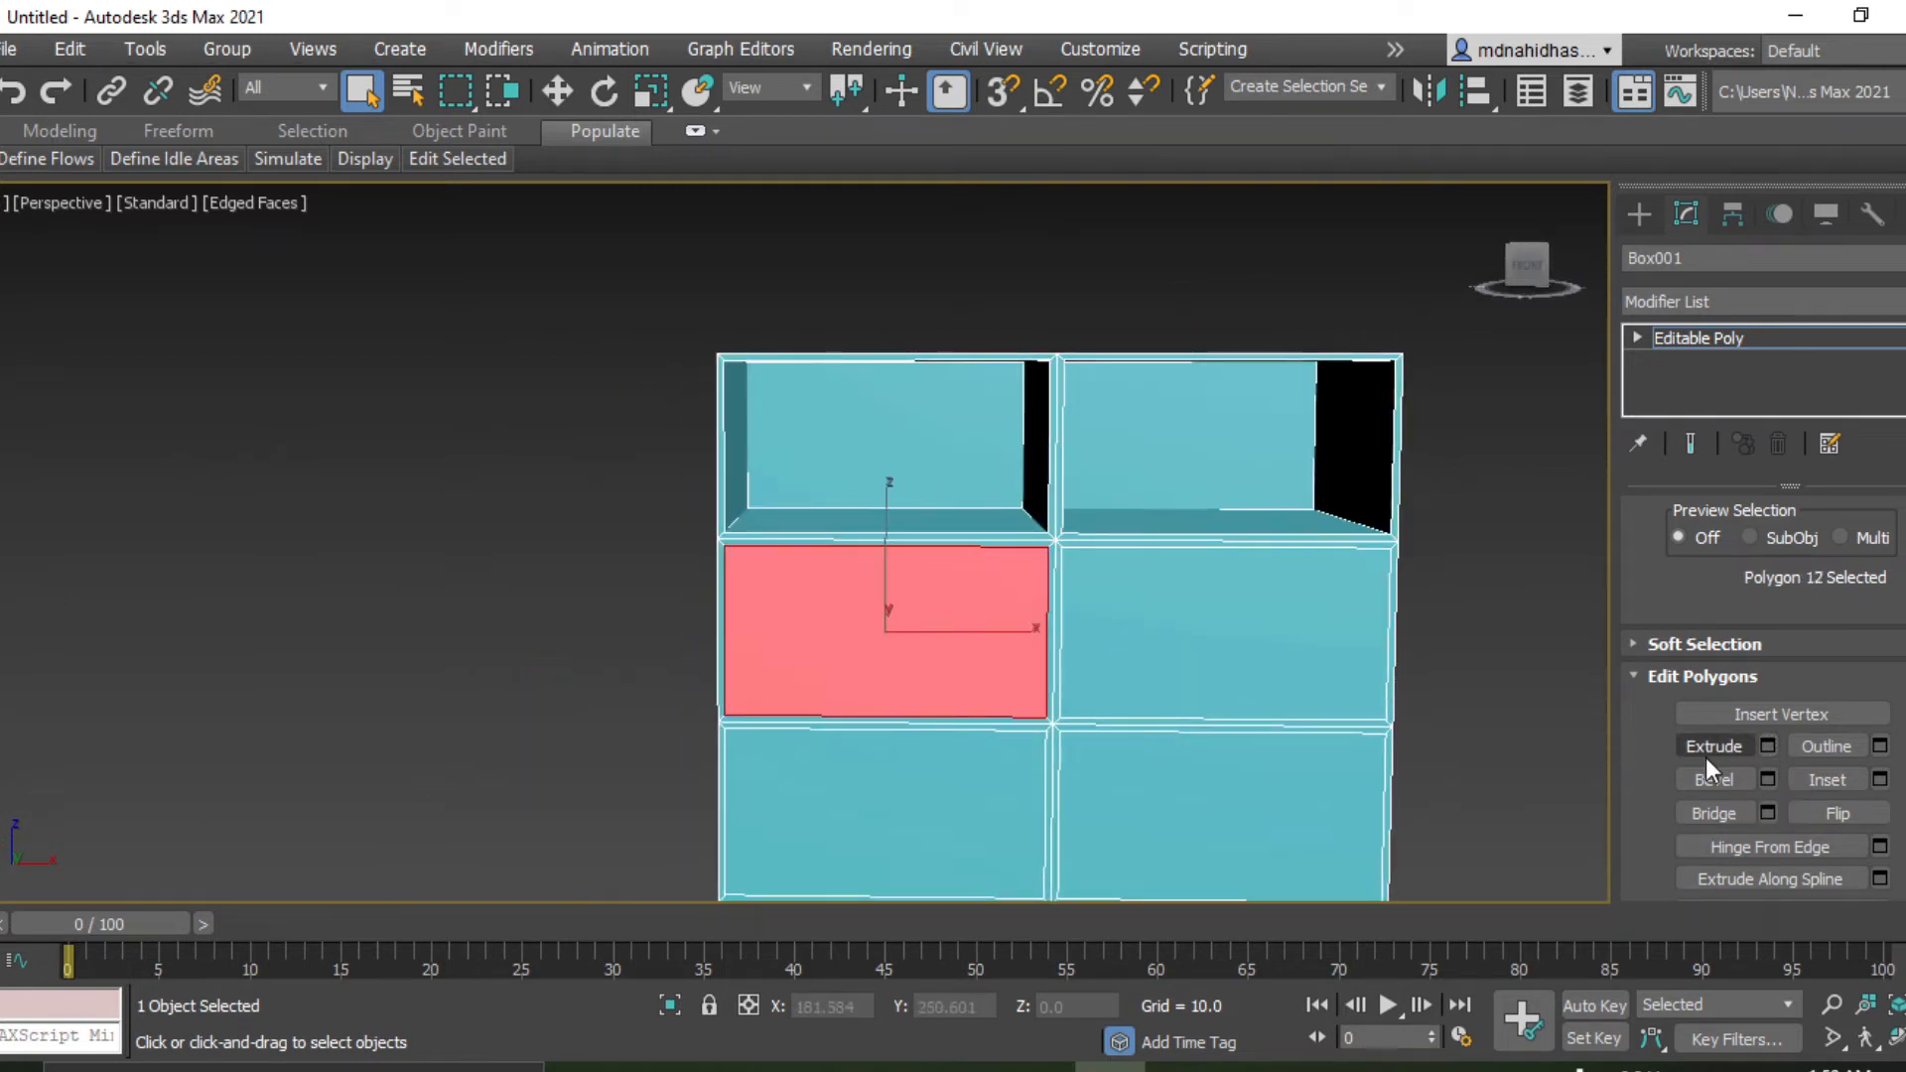
click(1768, 746)
click(806, 643)
click(1253, 644)
click(1768, 746)
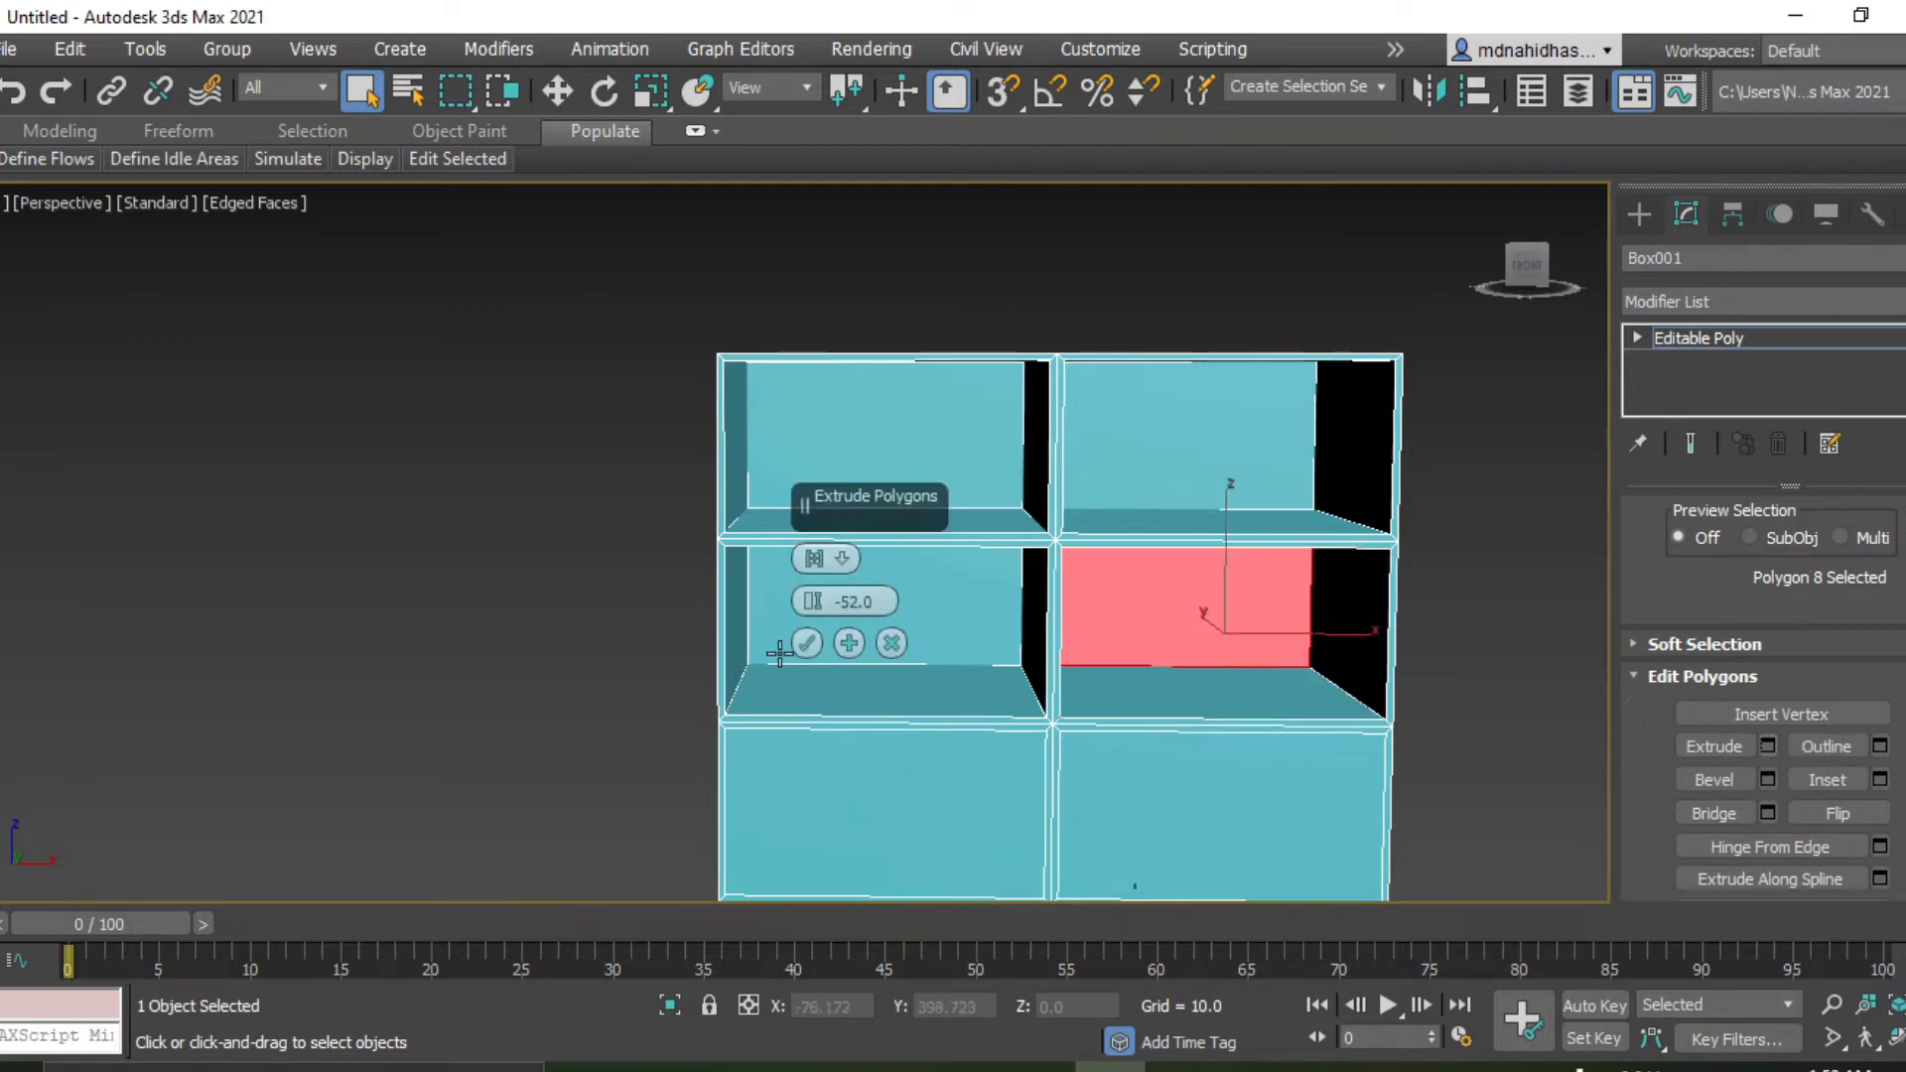
click(806, 644)
Extrude the left and right panels of the third row inward by -52.0, one at a time.
click(863, 792)
click(1768, 746)
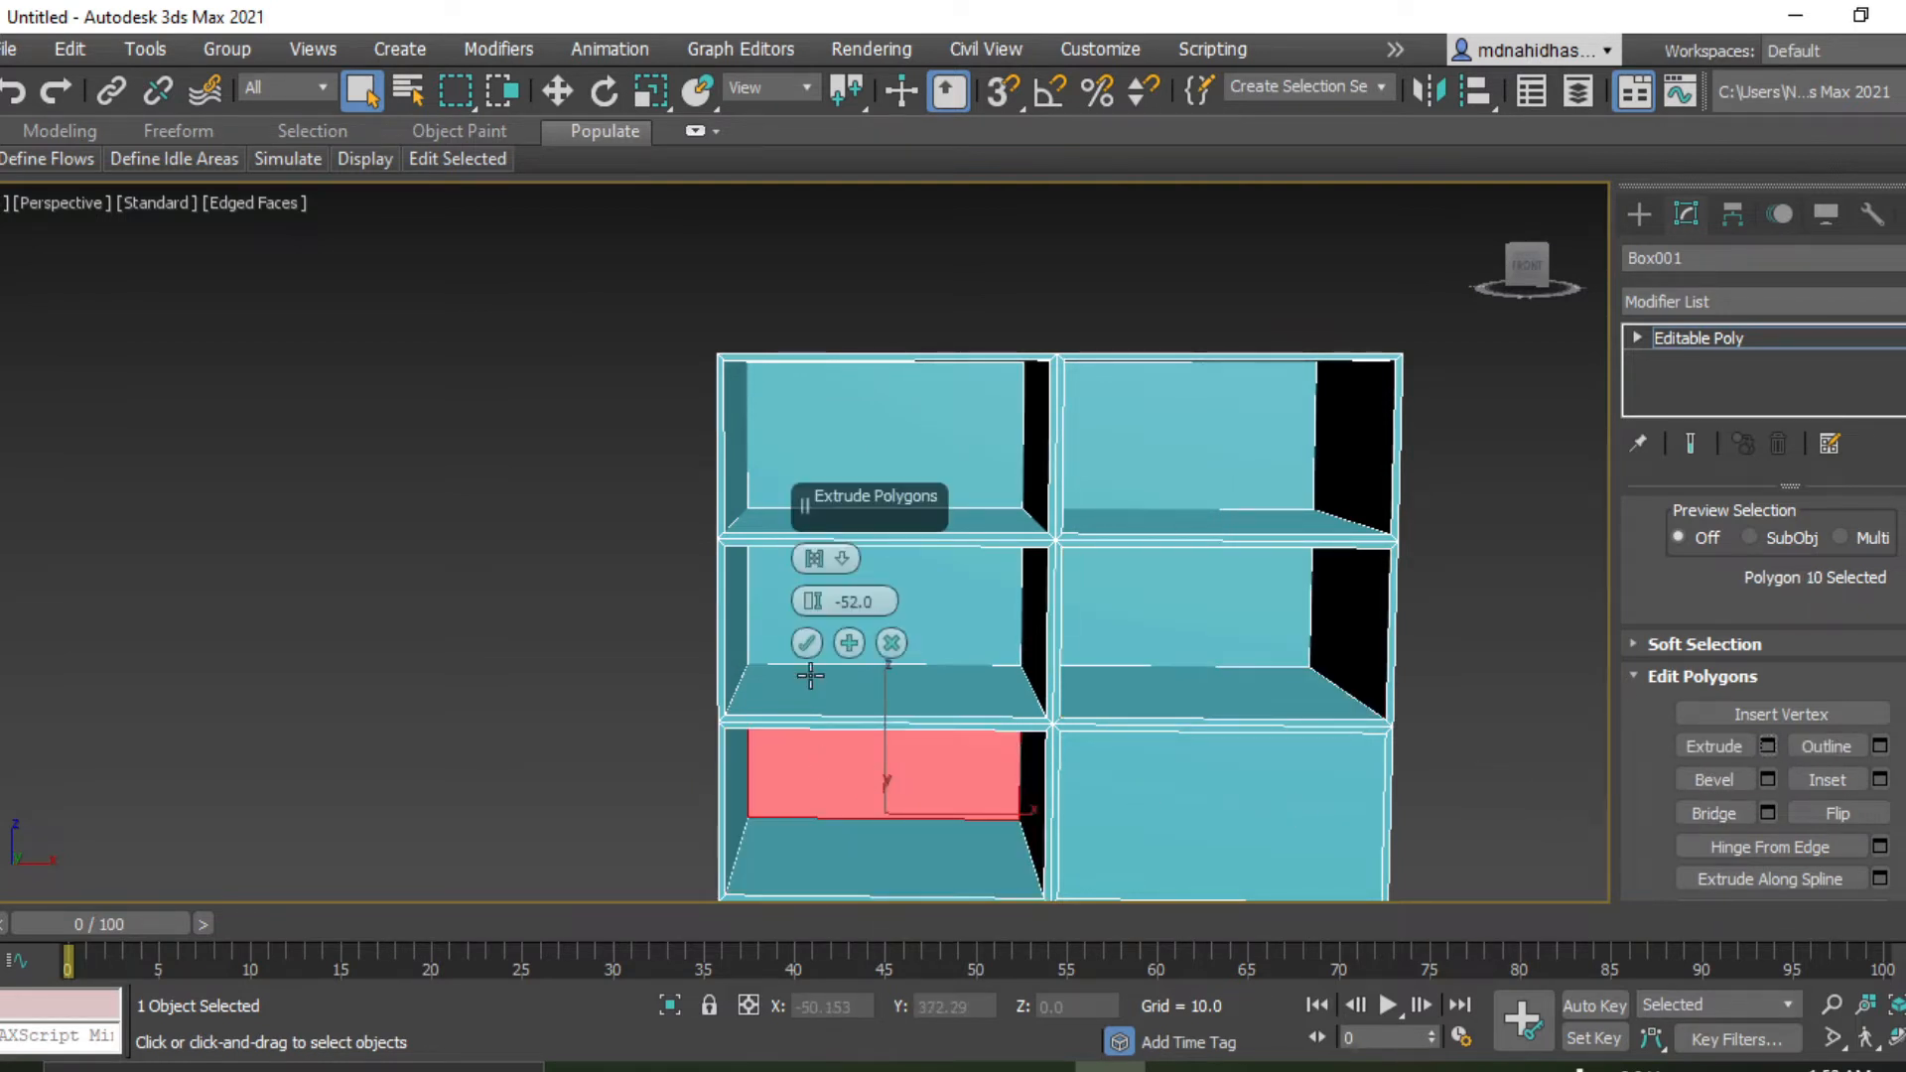
click(806, 643)
scroll(1485, 754, down, 4)
middle_drag(1485, 753, 1135, 657)
click(901, 659)
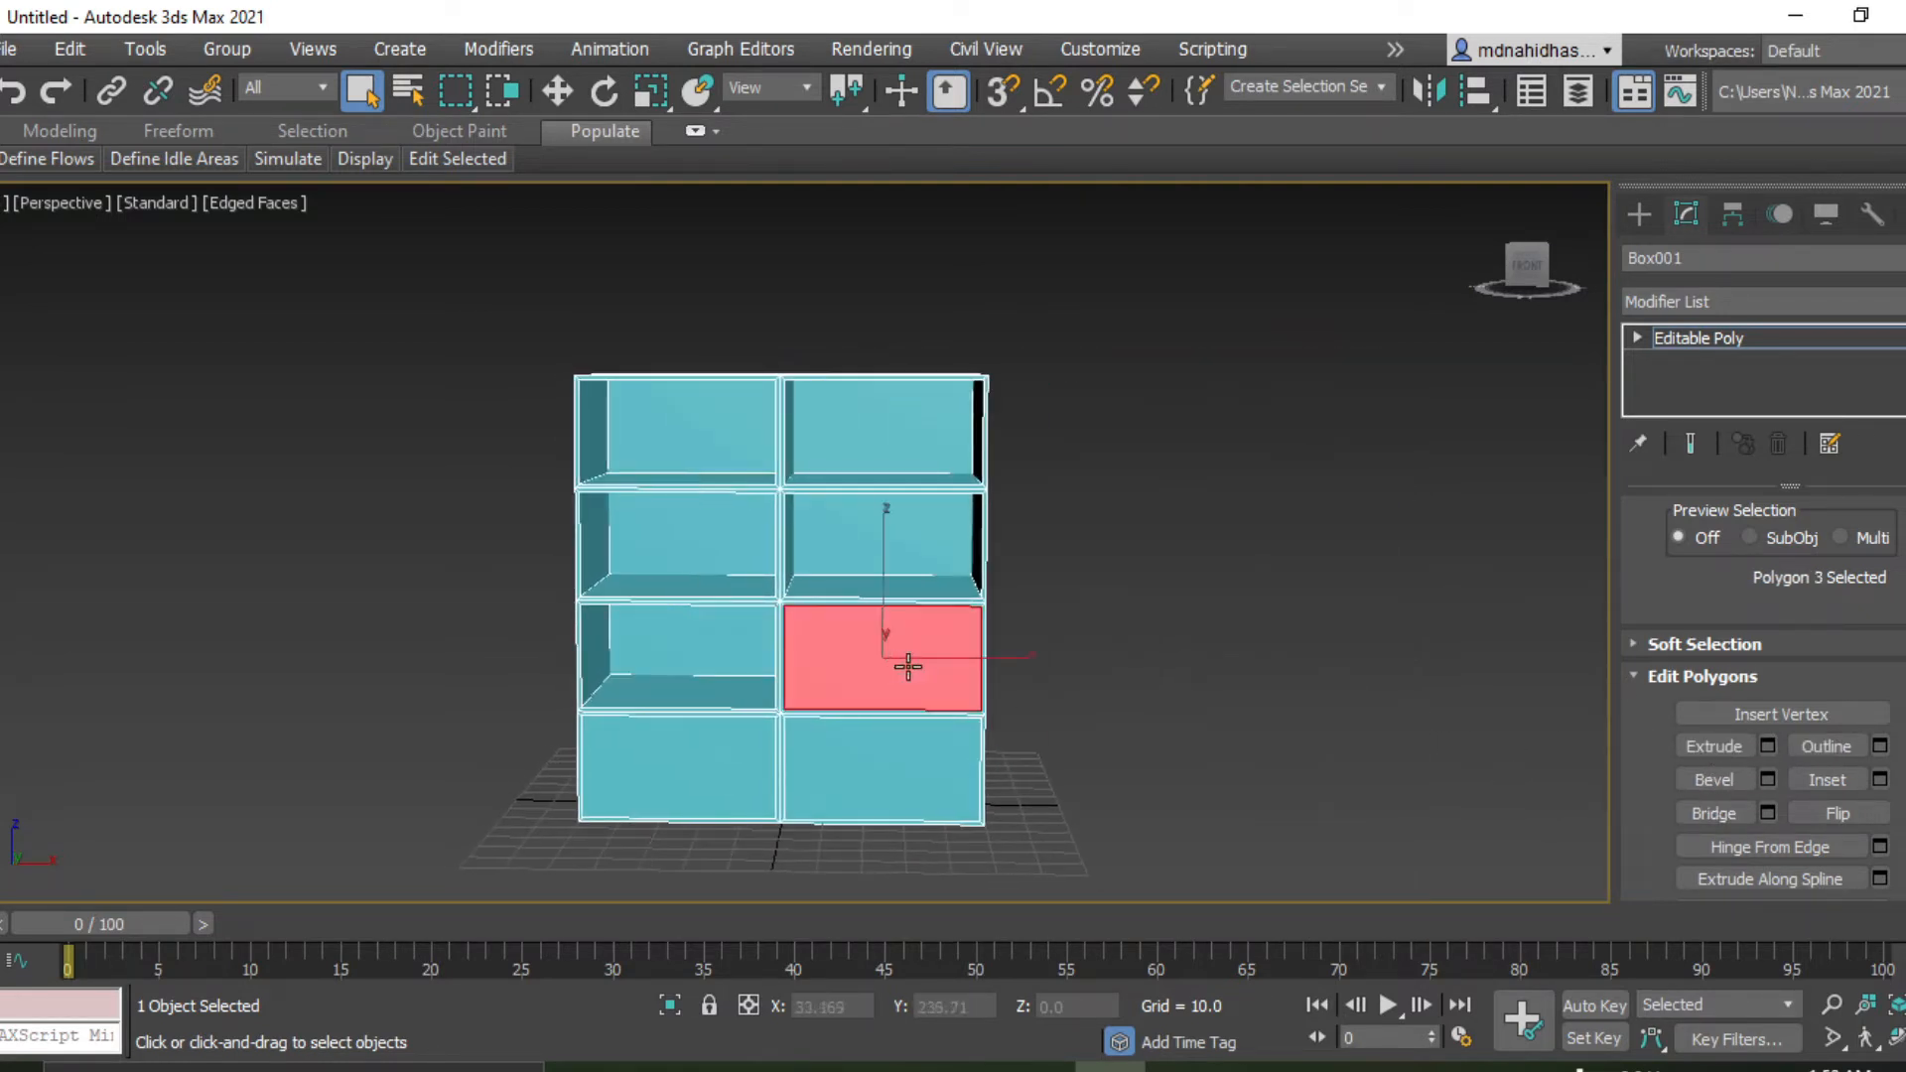
click(1768, 745)
click(806, 646)
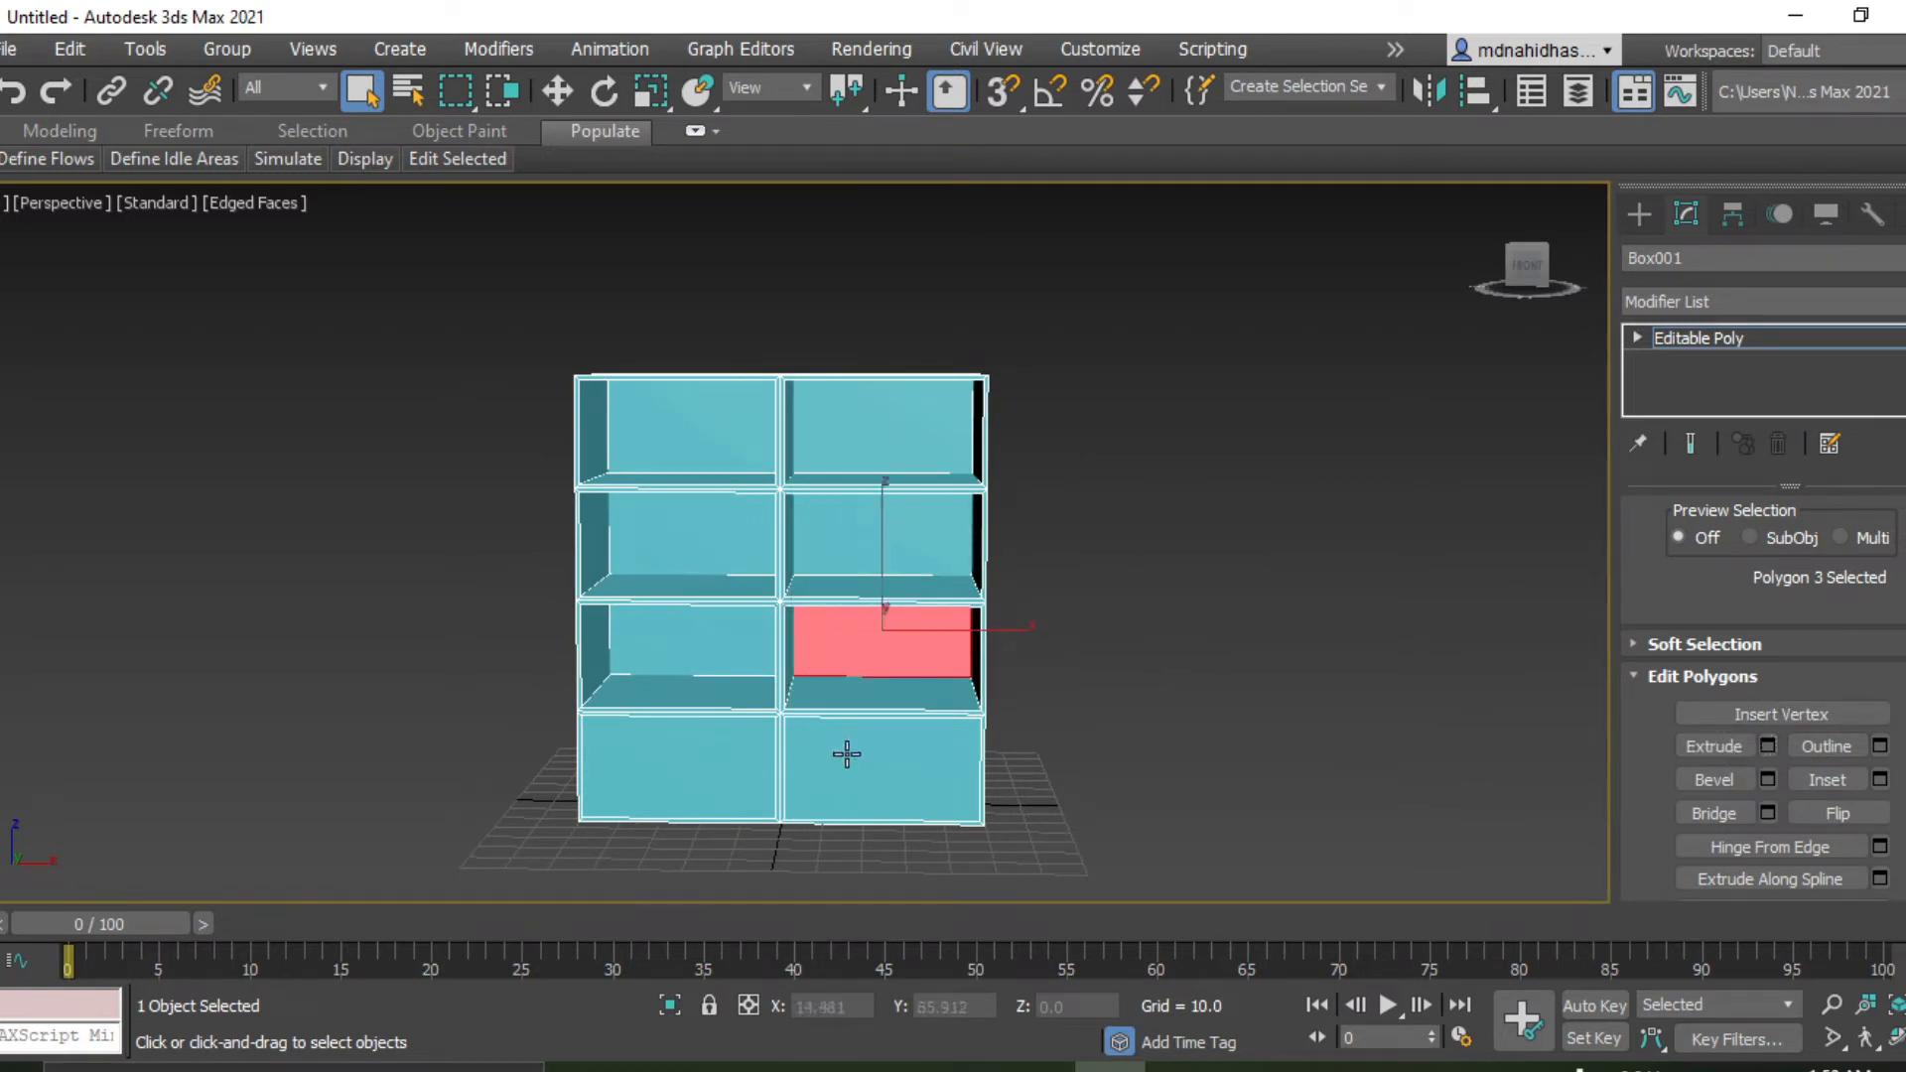
Extrude both bottom-row panels inward by -52.0, one at a time, and clear the polygon selection.
click(854, 785)
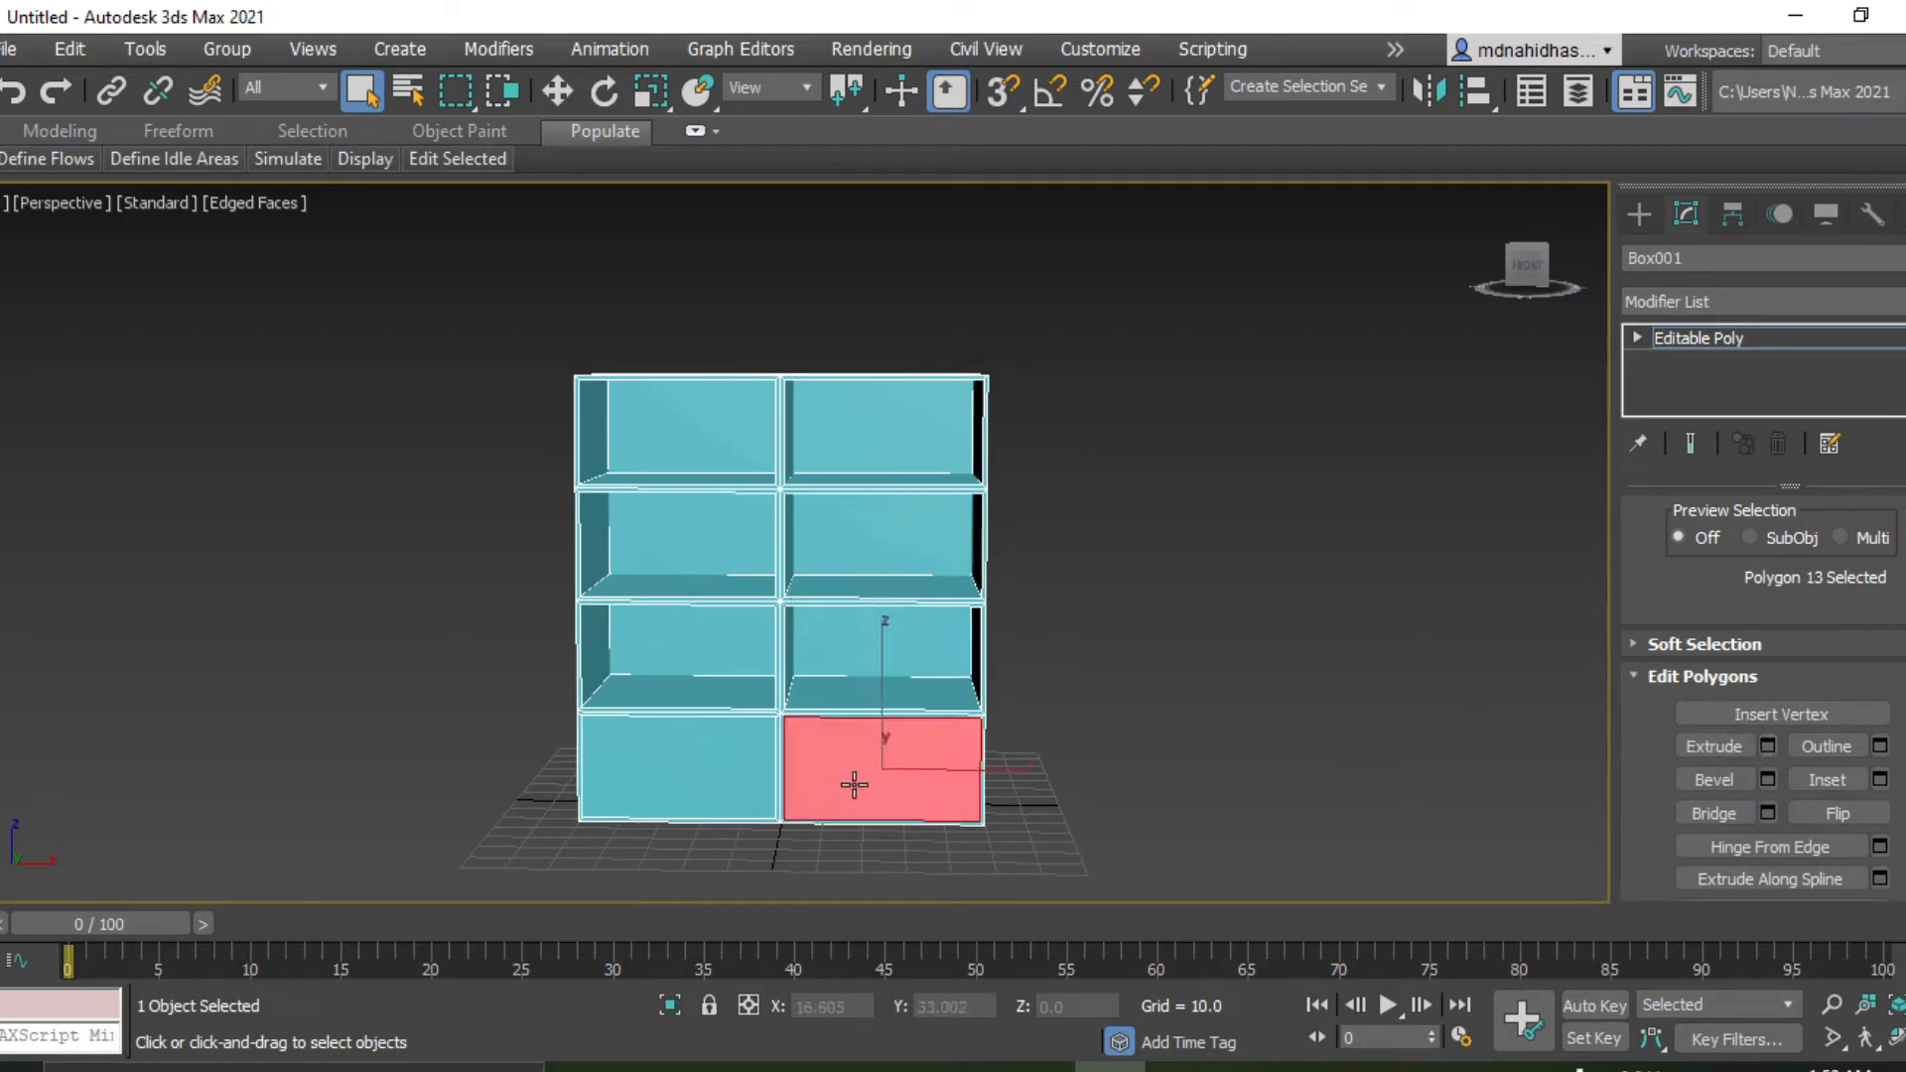
click(1769, 746)
click(804, 646)
click(682, 775)
click(1768, 745)
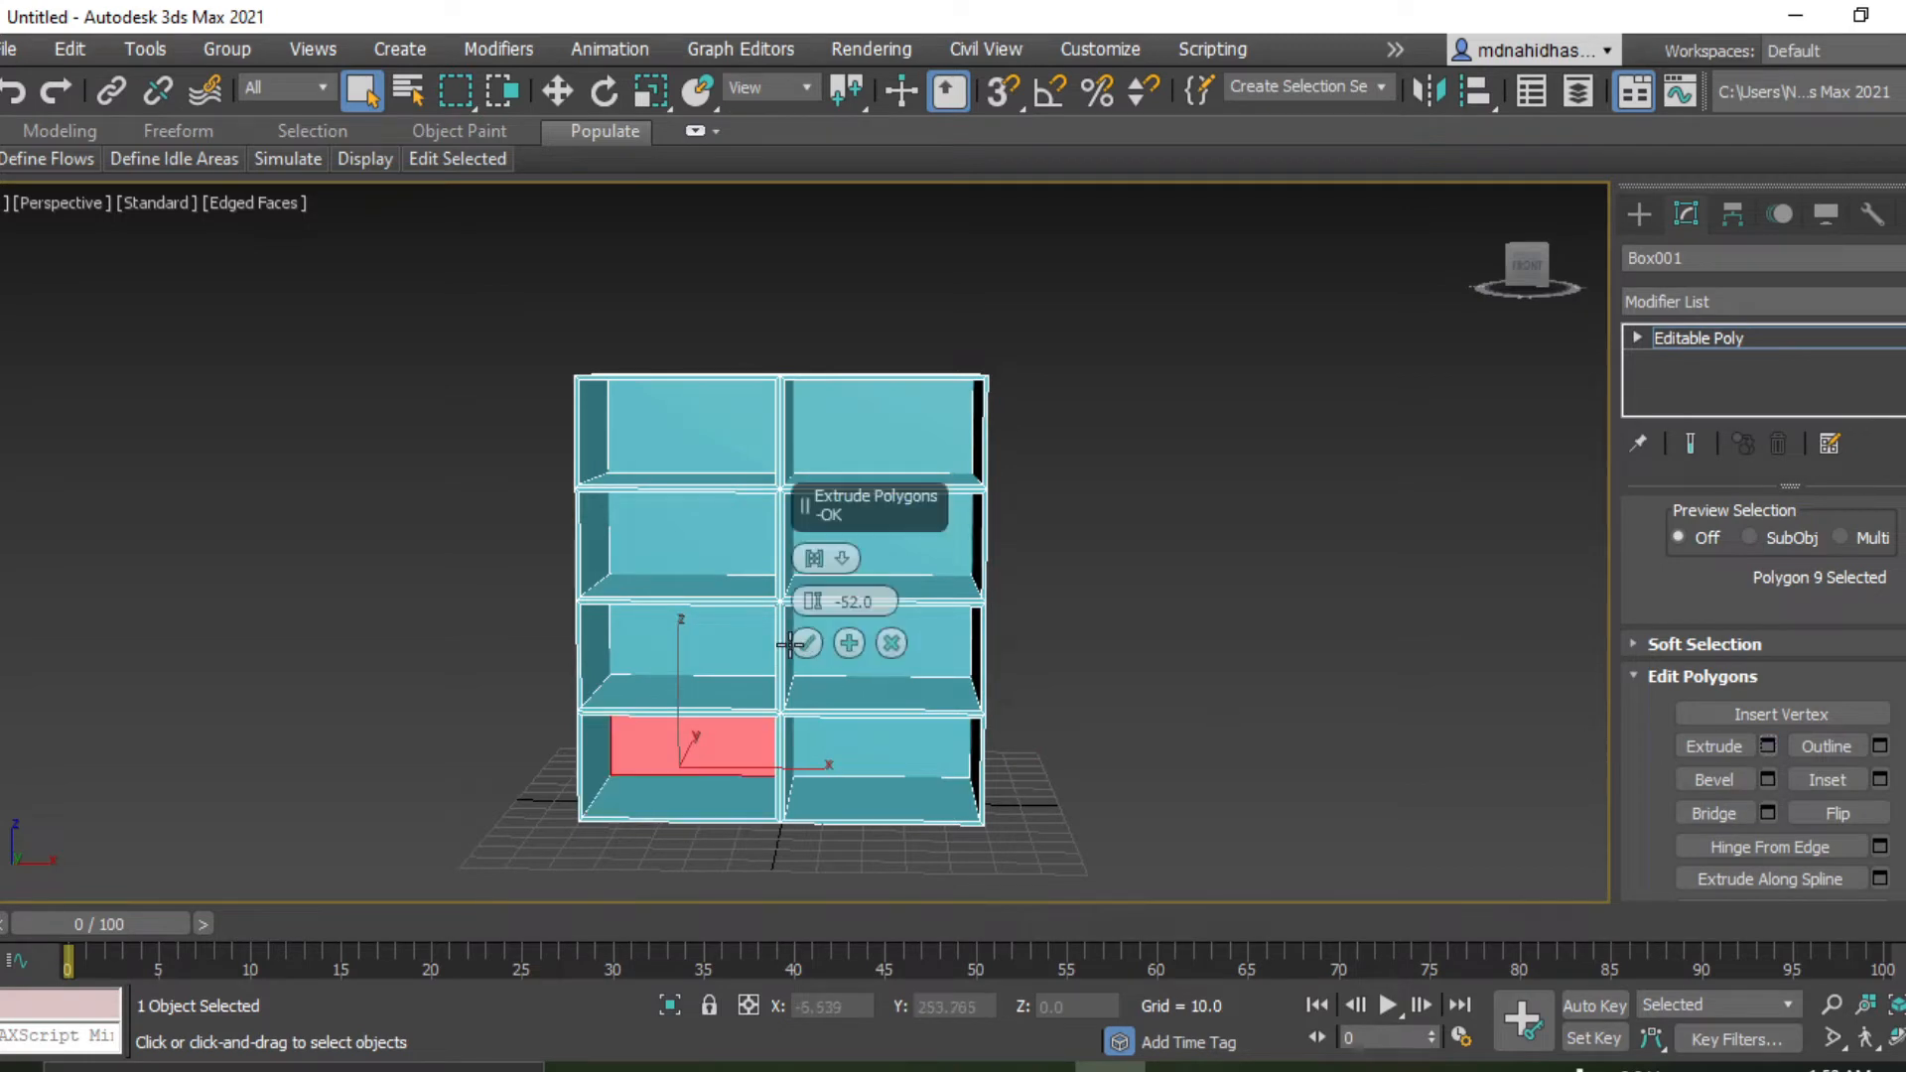
click(804, 646)
click(1201, 636)
mouse_move(1201, 647)
alt+middle_down()
mouse_move(1279, 643)
mouse_move(1194, 700)
mouse_move(1231, 685)
mouse_move(1207, 665)
mouse_move(1206, 683)
mouse_move(1476, 665)
mouse_move(1730, 567)
mouse_move(1292, 543)
mouse_move(1162, 641)
mouse_move(1294, 622)
mouse_move(1235, 650)
alt+middle_up()
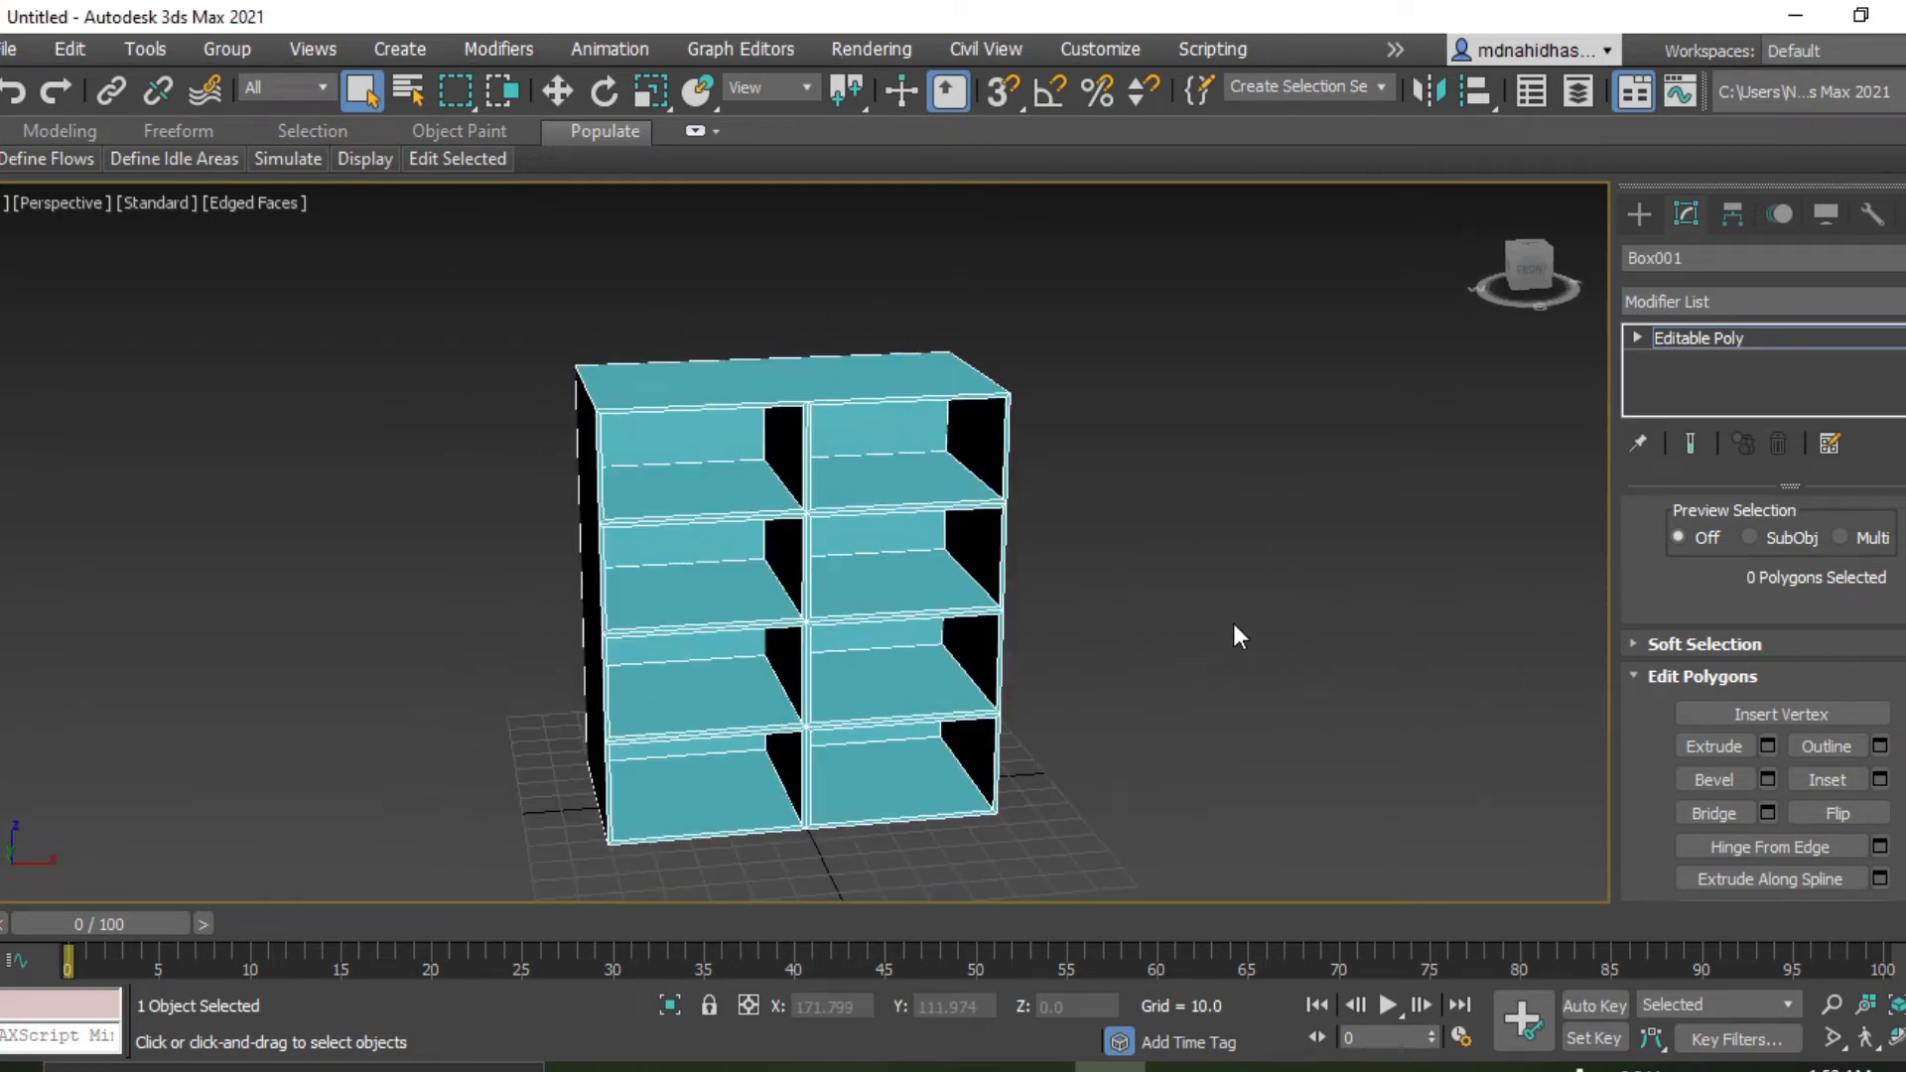
Inset the floor polygon of the top-left compartment to leave a narrow rim around it.
scroll(1779, 713, up, 5)
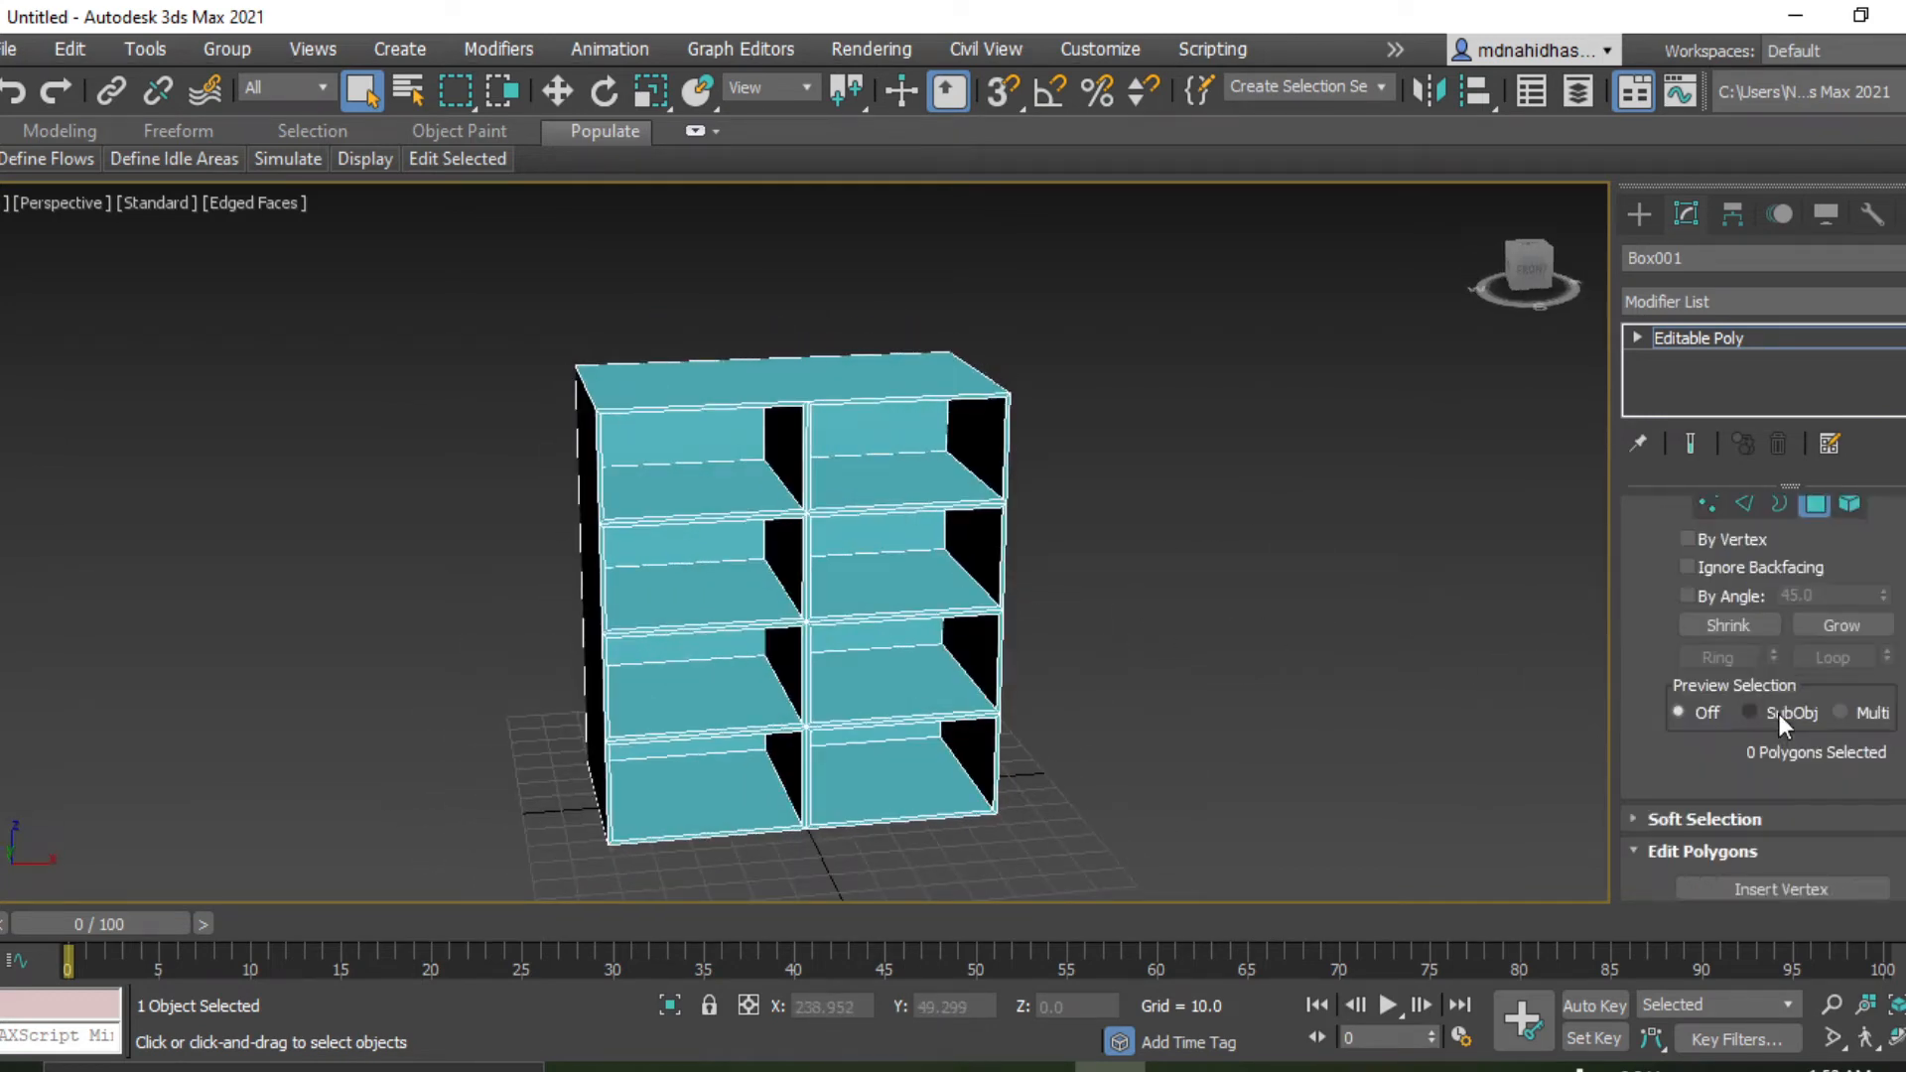
click(678, 485)
scroll(765, 471, up, 6)
middle_drag(758, 473, 876, 494)
scroll(1733, 667, down, 5)
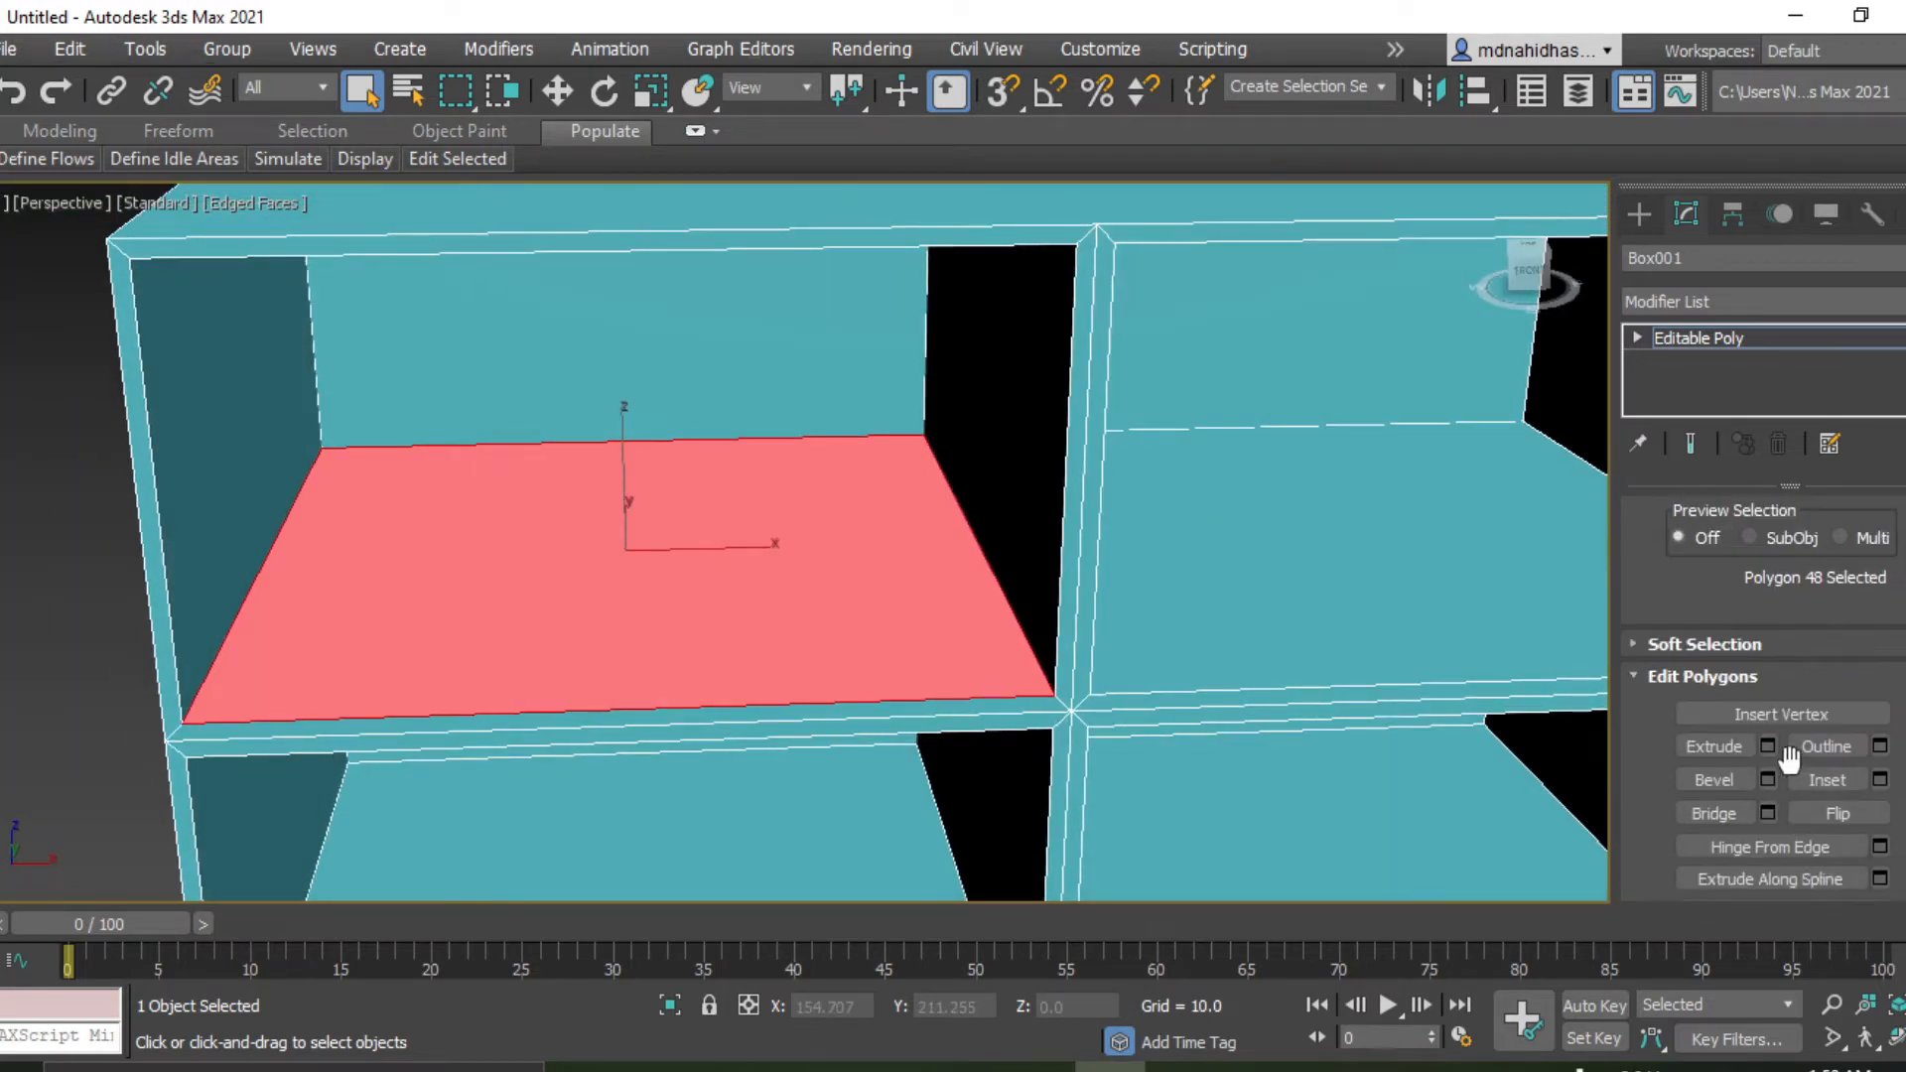
click(1880, 780)
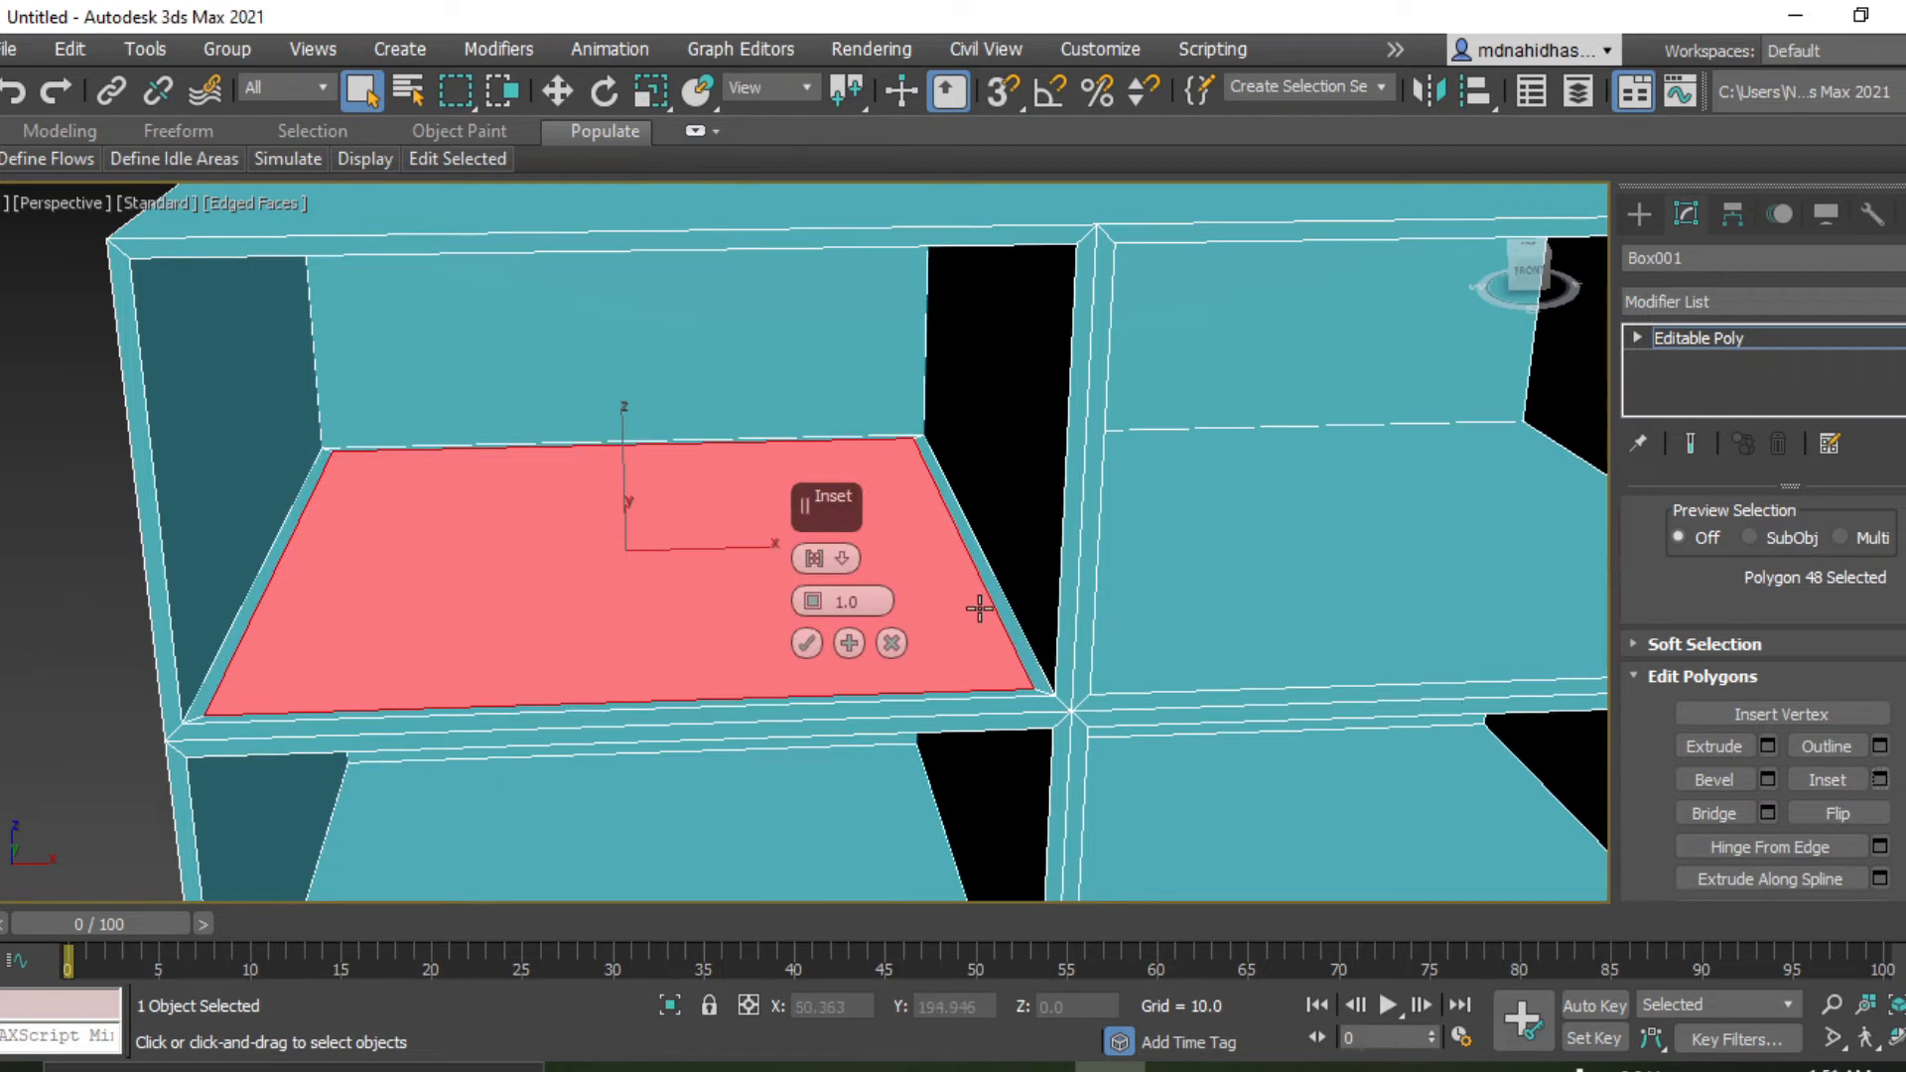
drag(818, 594, 820, 585)
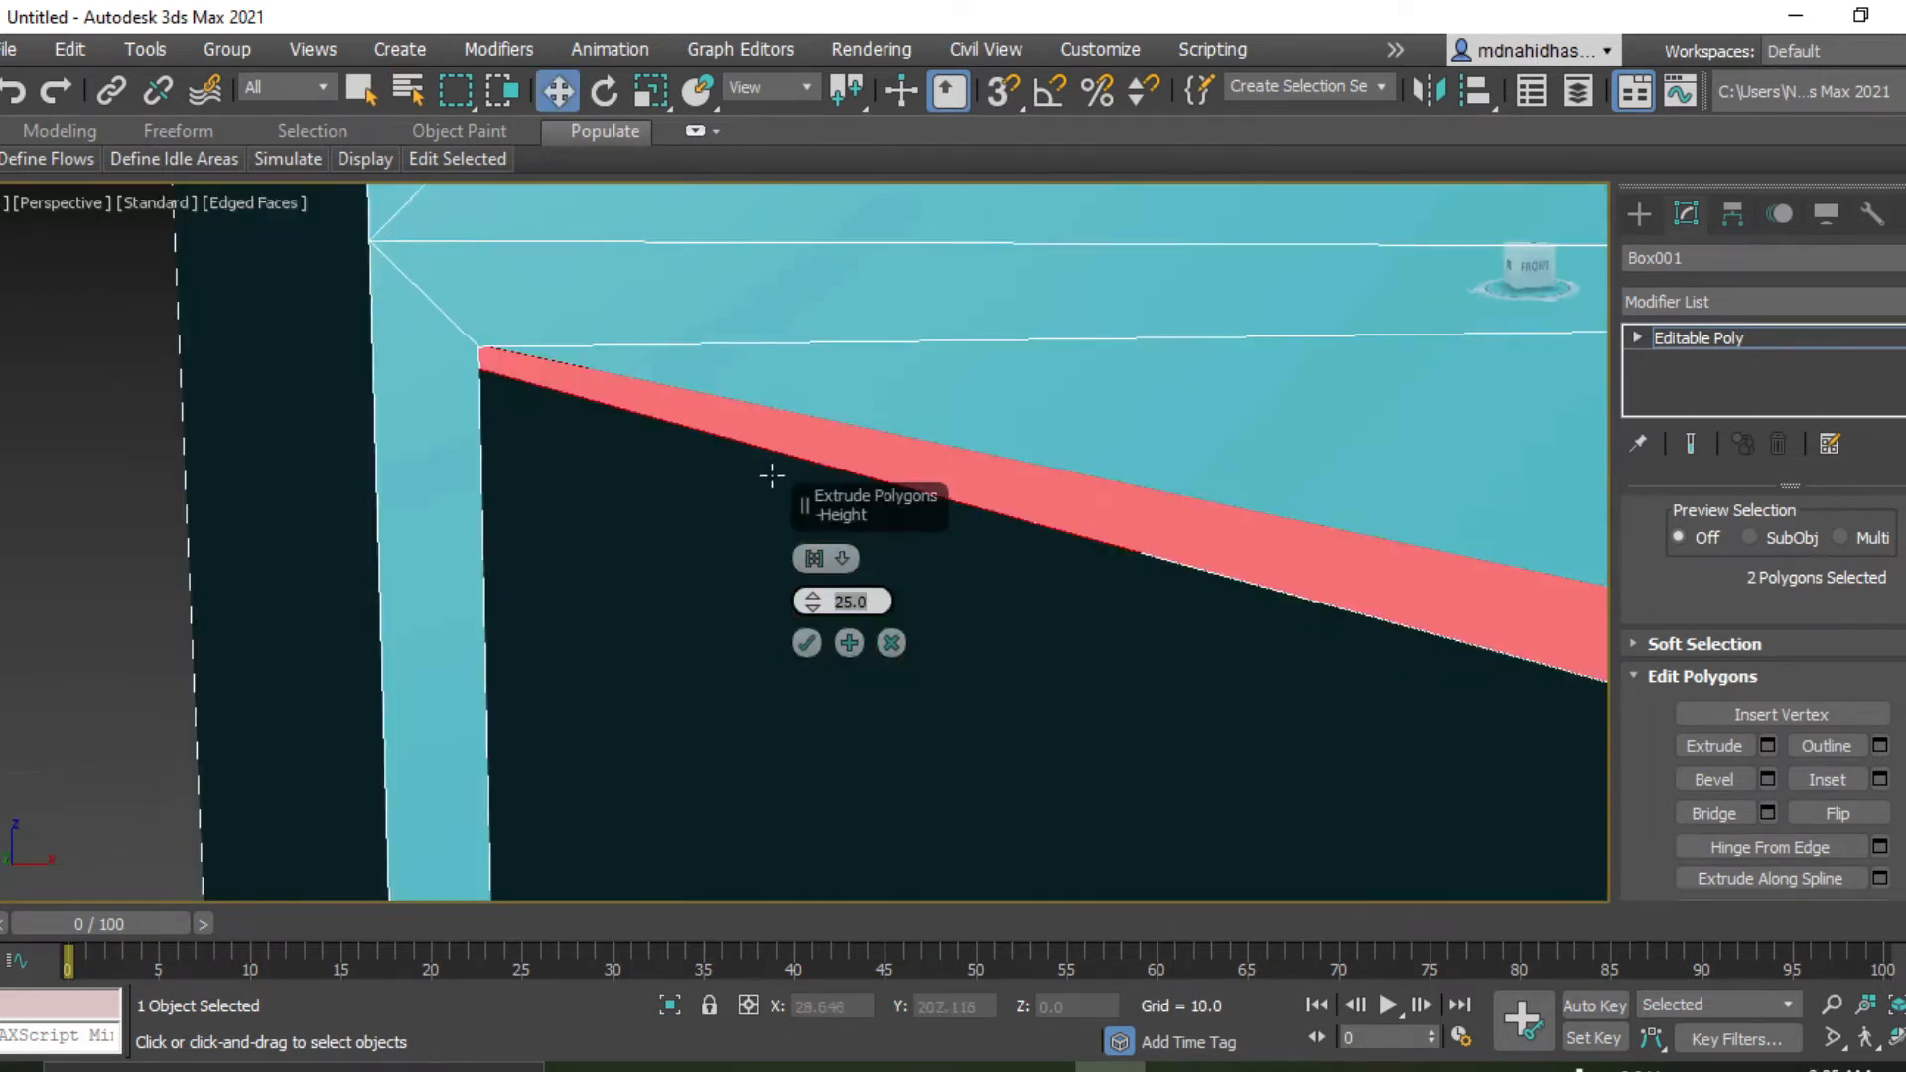
Try extruding the two selected drawer rim polygons upward to a height of 25.2.
alt+middle_drag(771, 476, 787, 523)
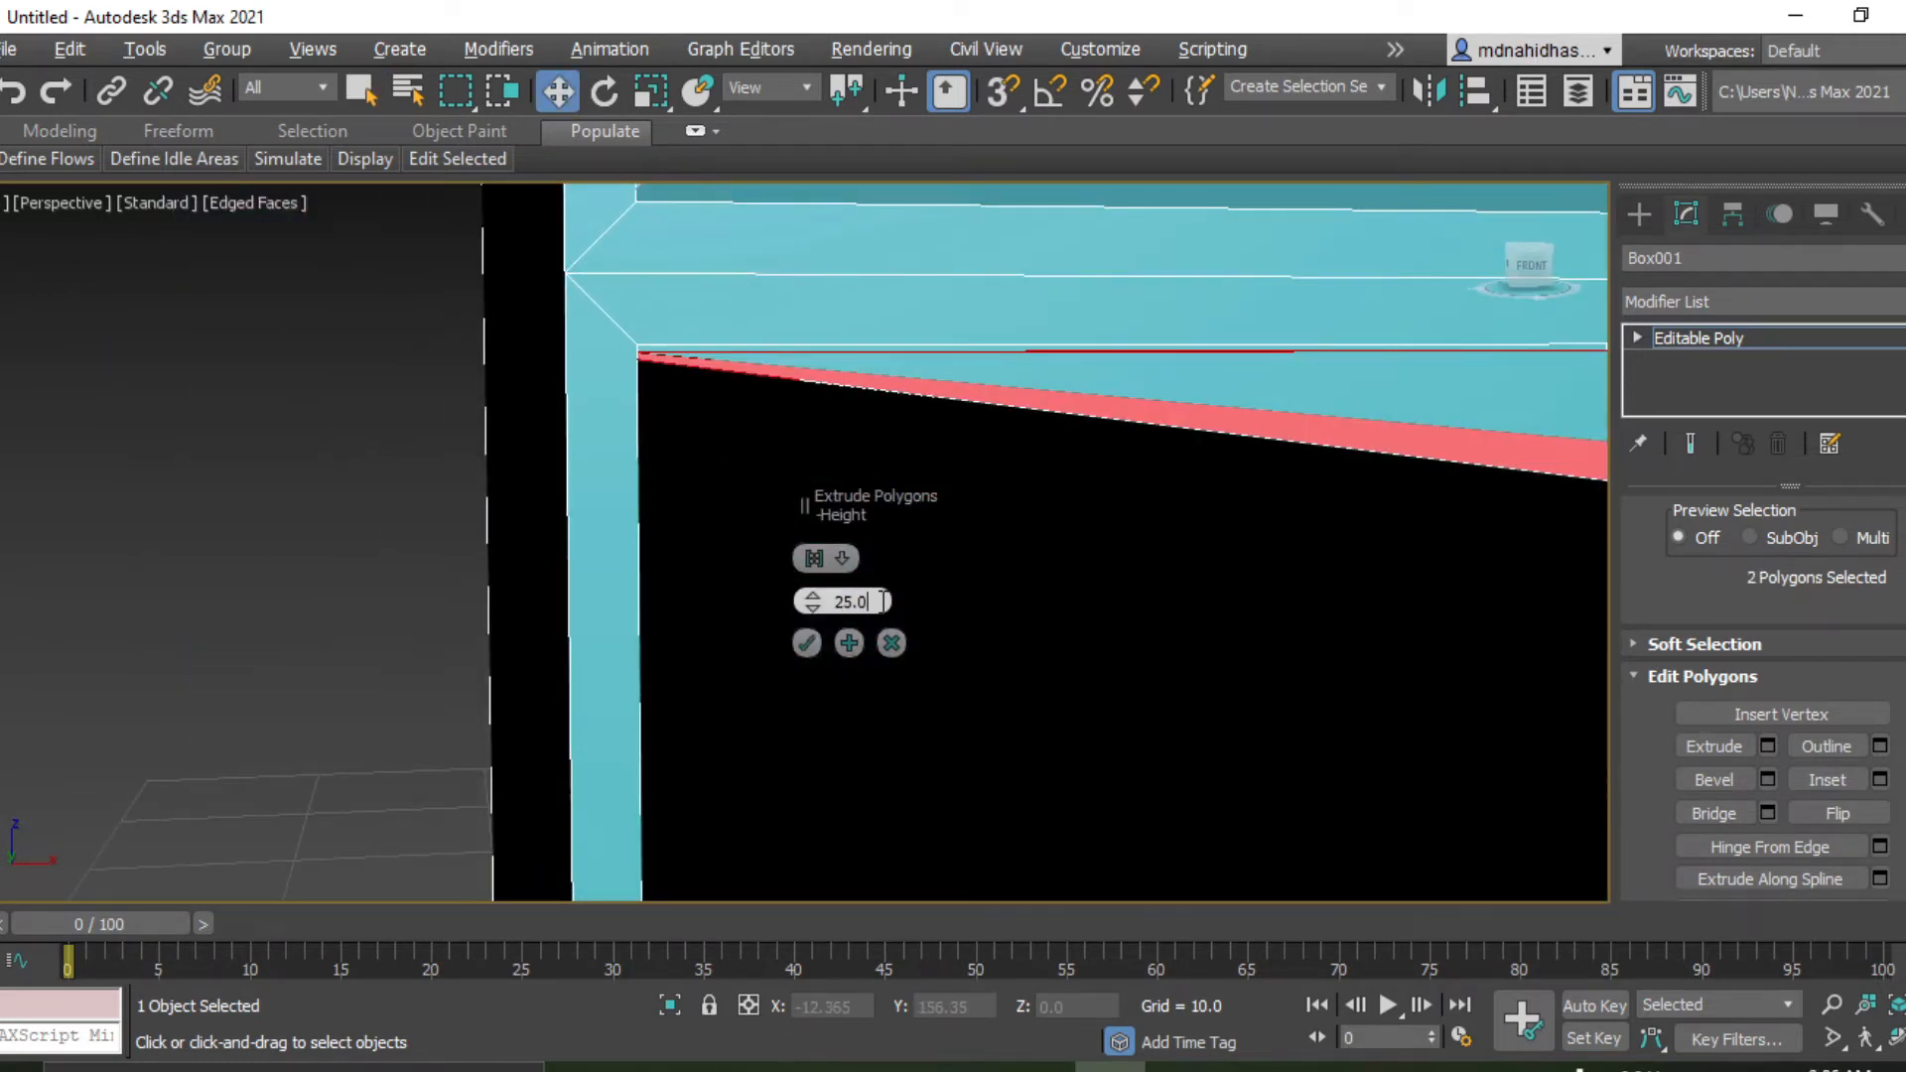
text(1)
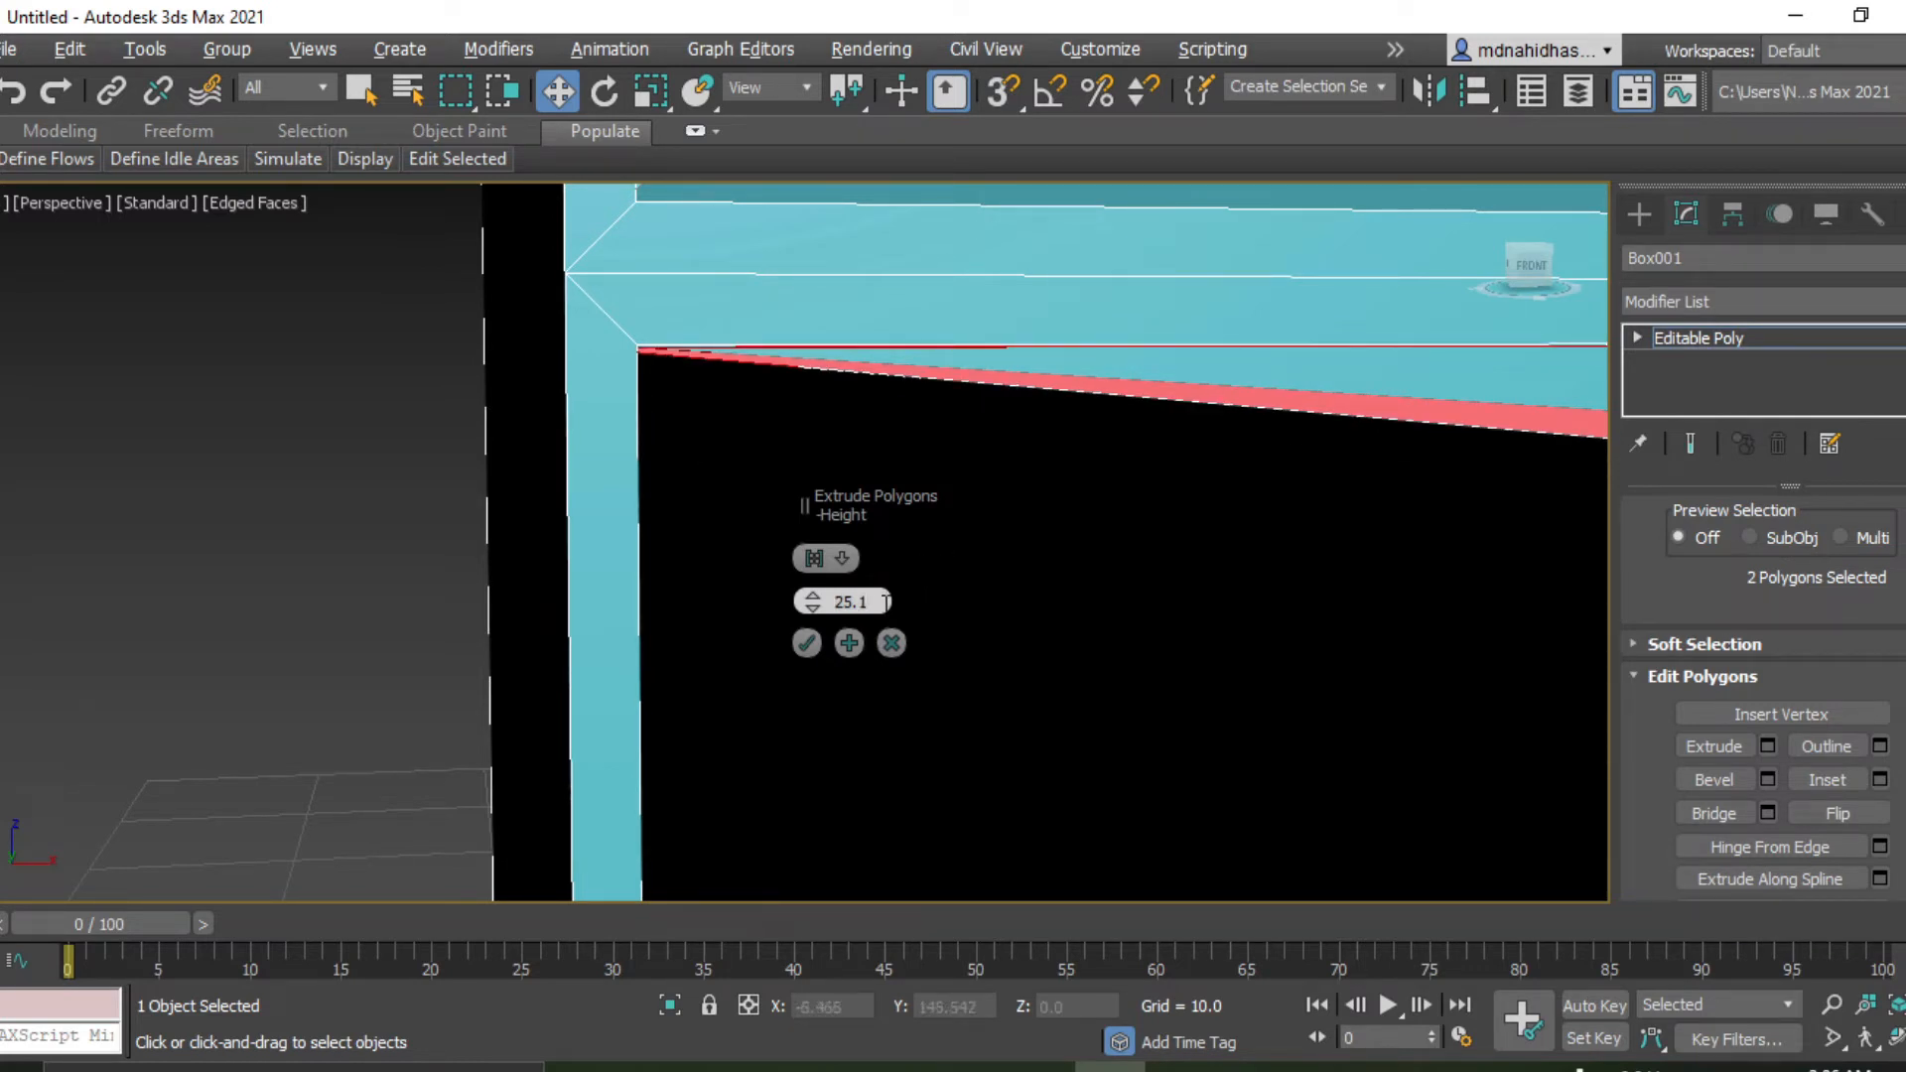
key(Return)
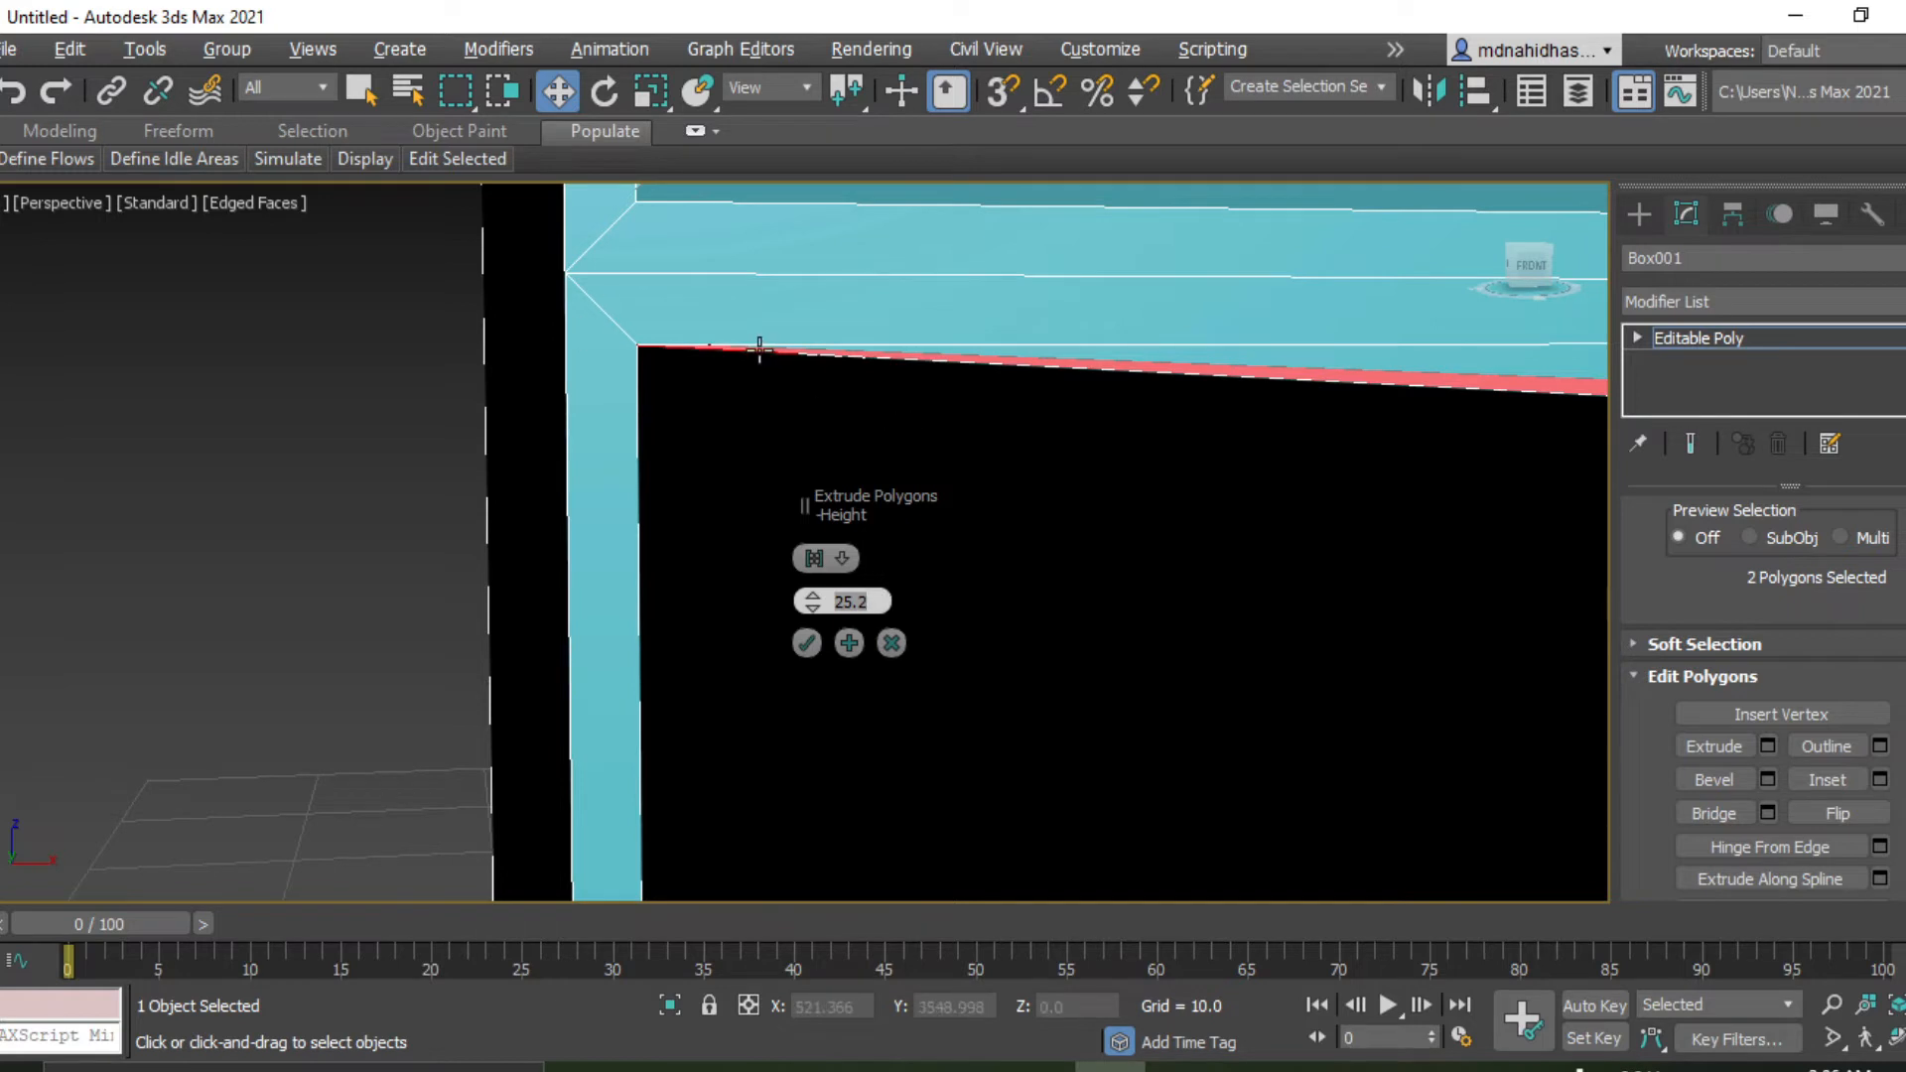
scroll(752, 351, up, 3)
scroll(661, 371, up, 3)
scroll(659, 377, down, 3)
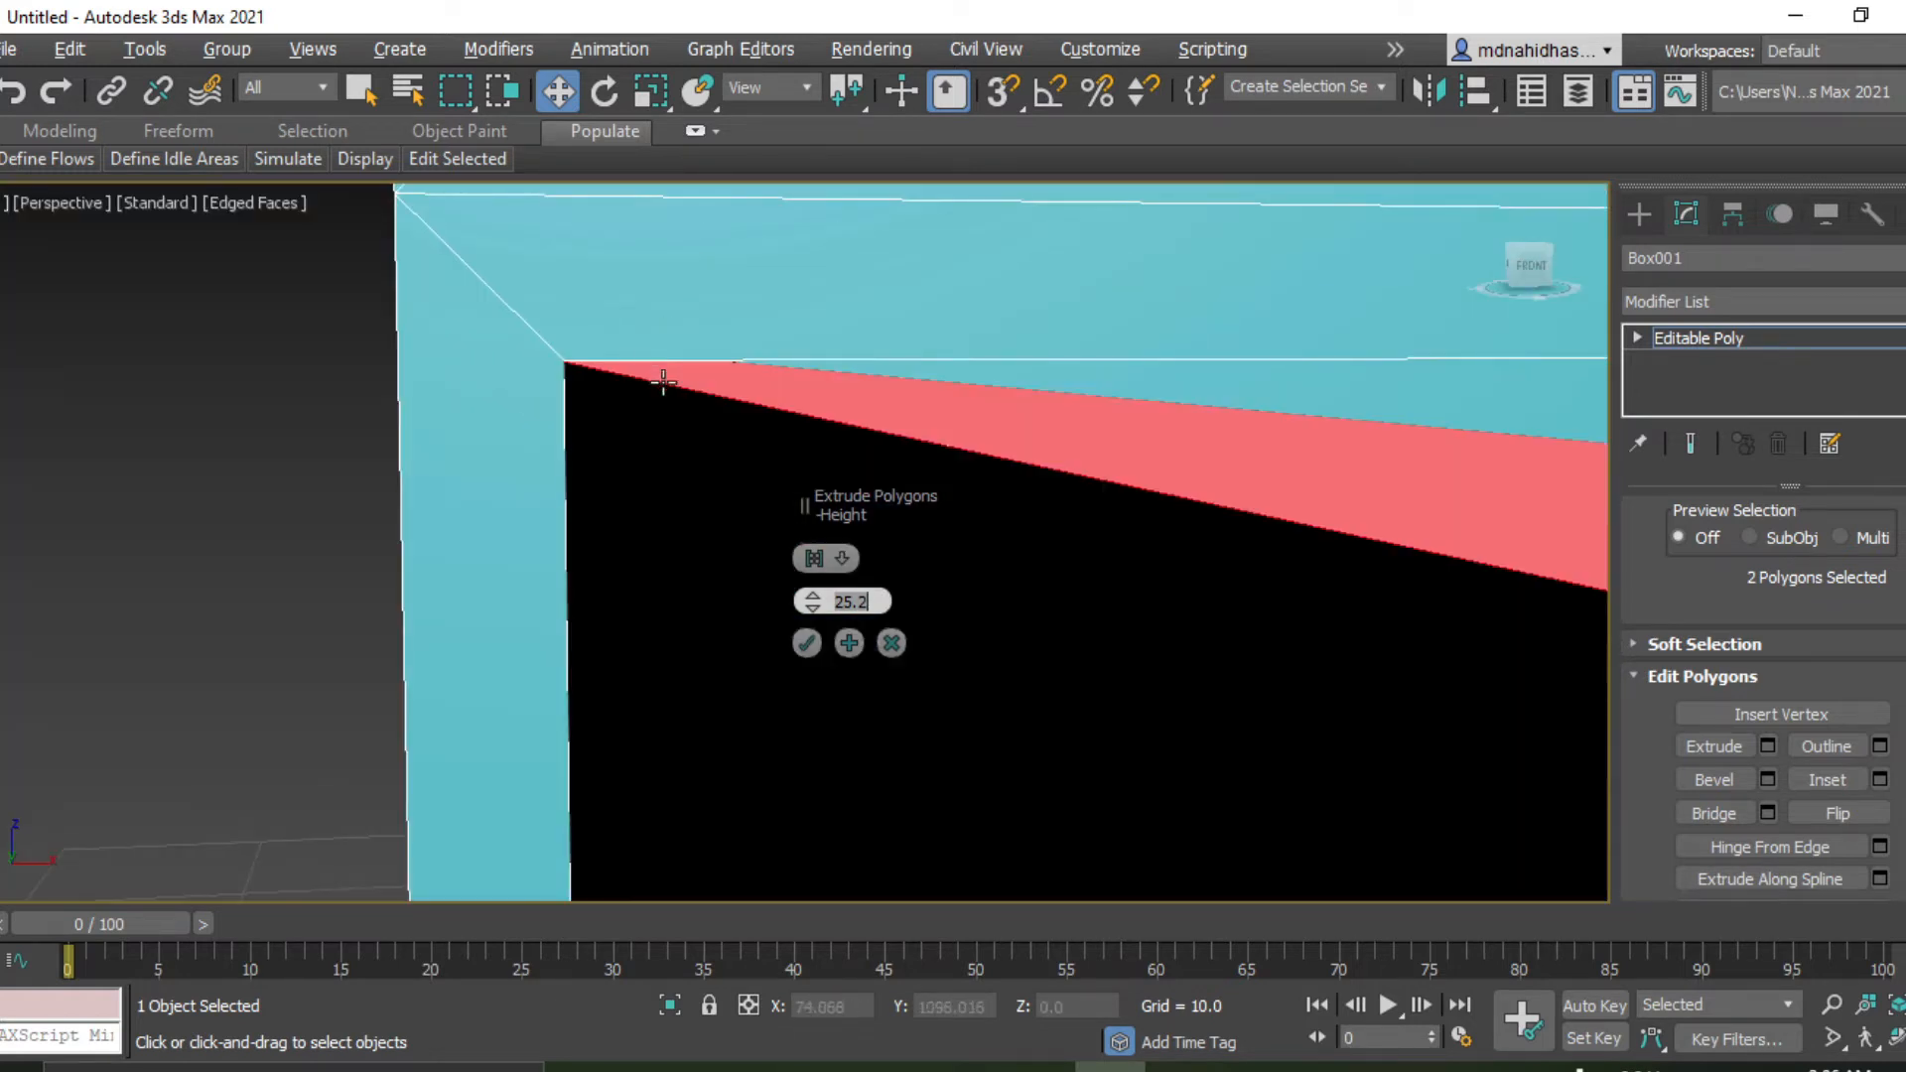
key(space)
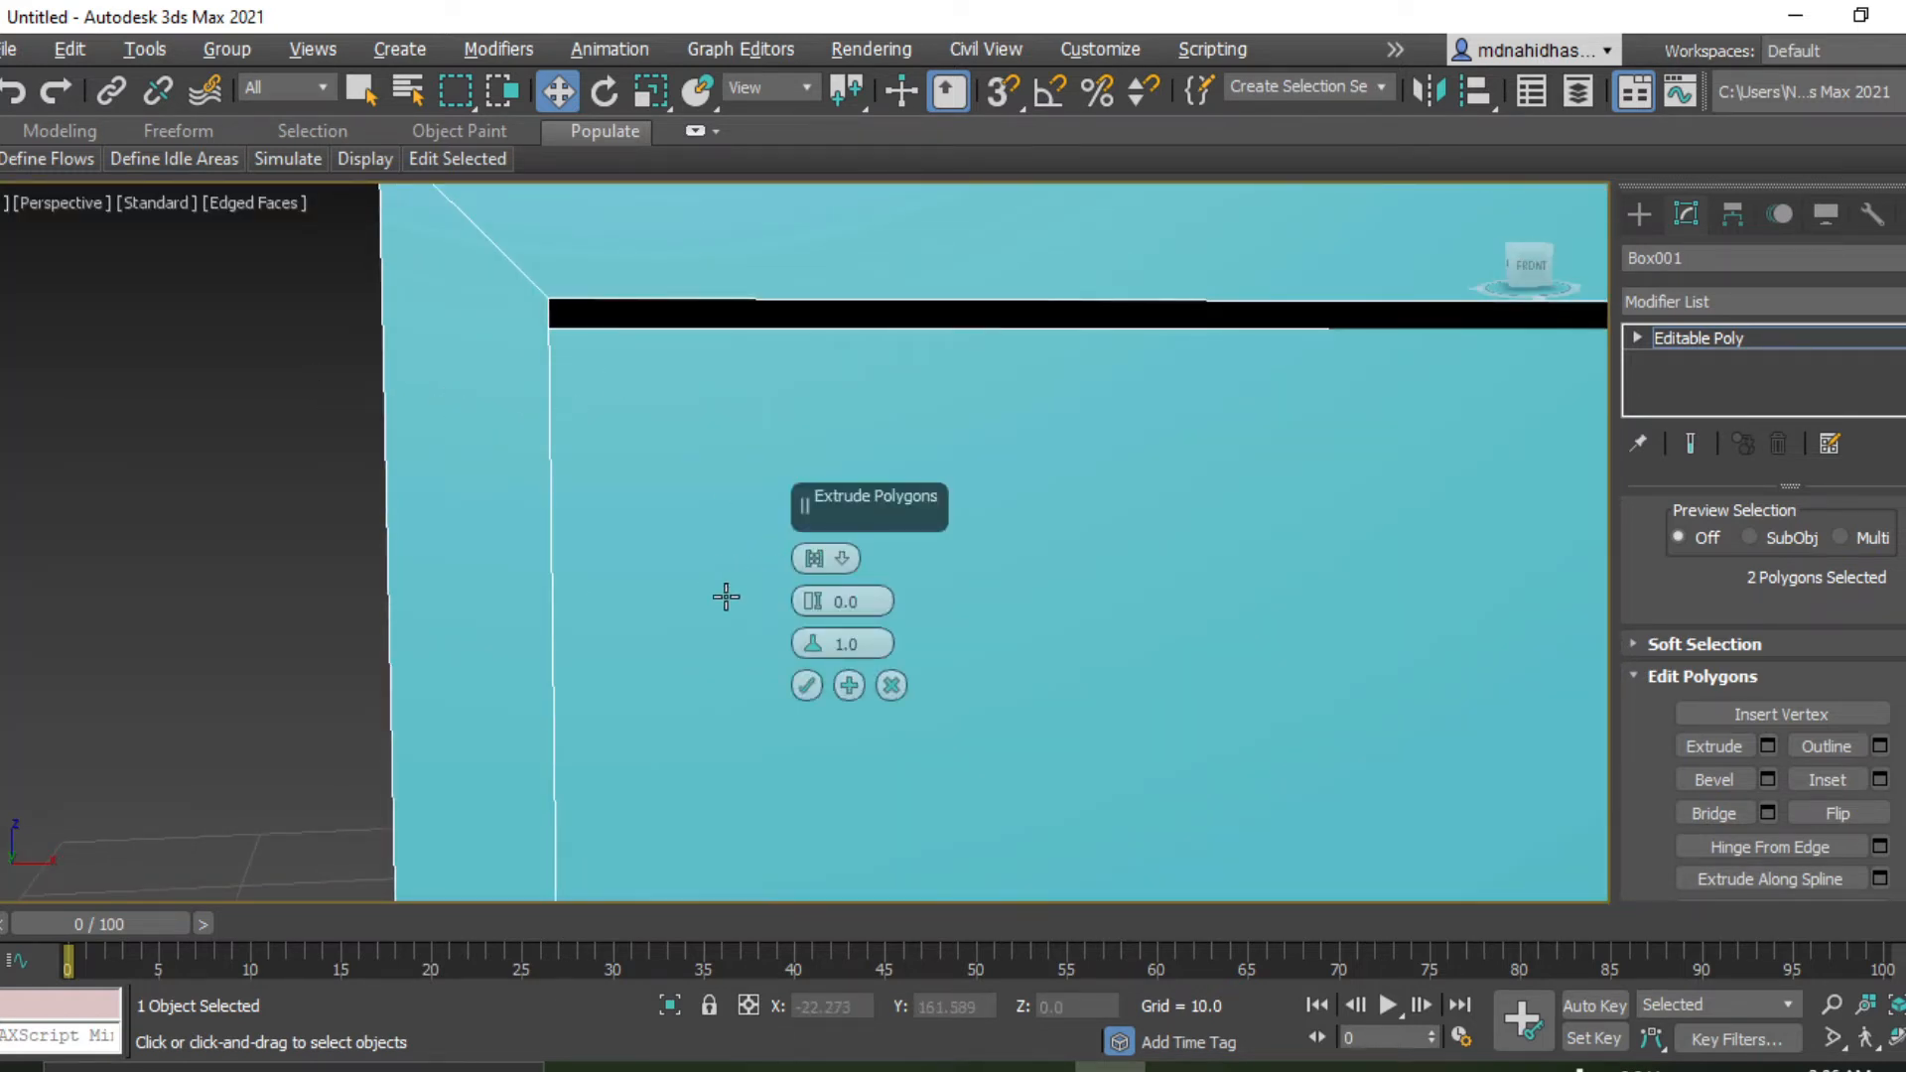
click(806, 682)
Extrude the rim polygons of the two bottom-row drawers upward by 25.2 to form their walls.
scroll(833, 575, down, 6)
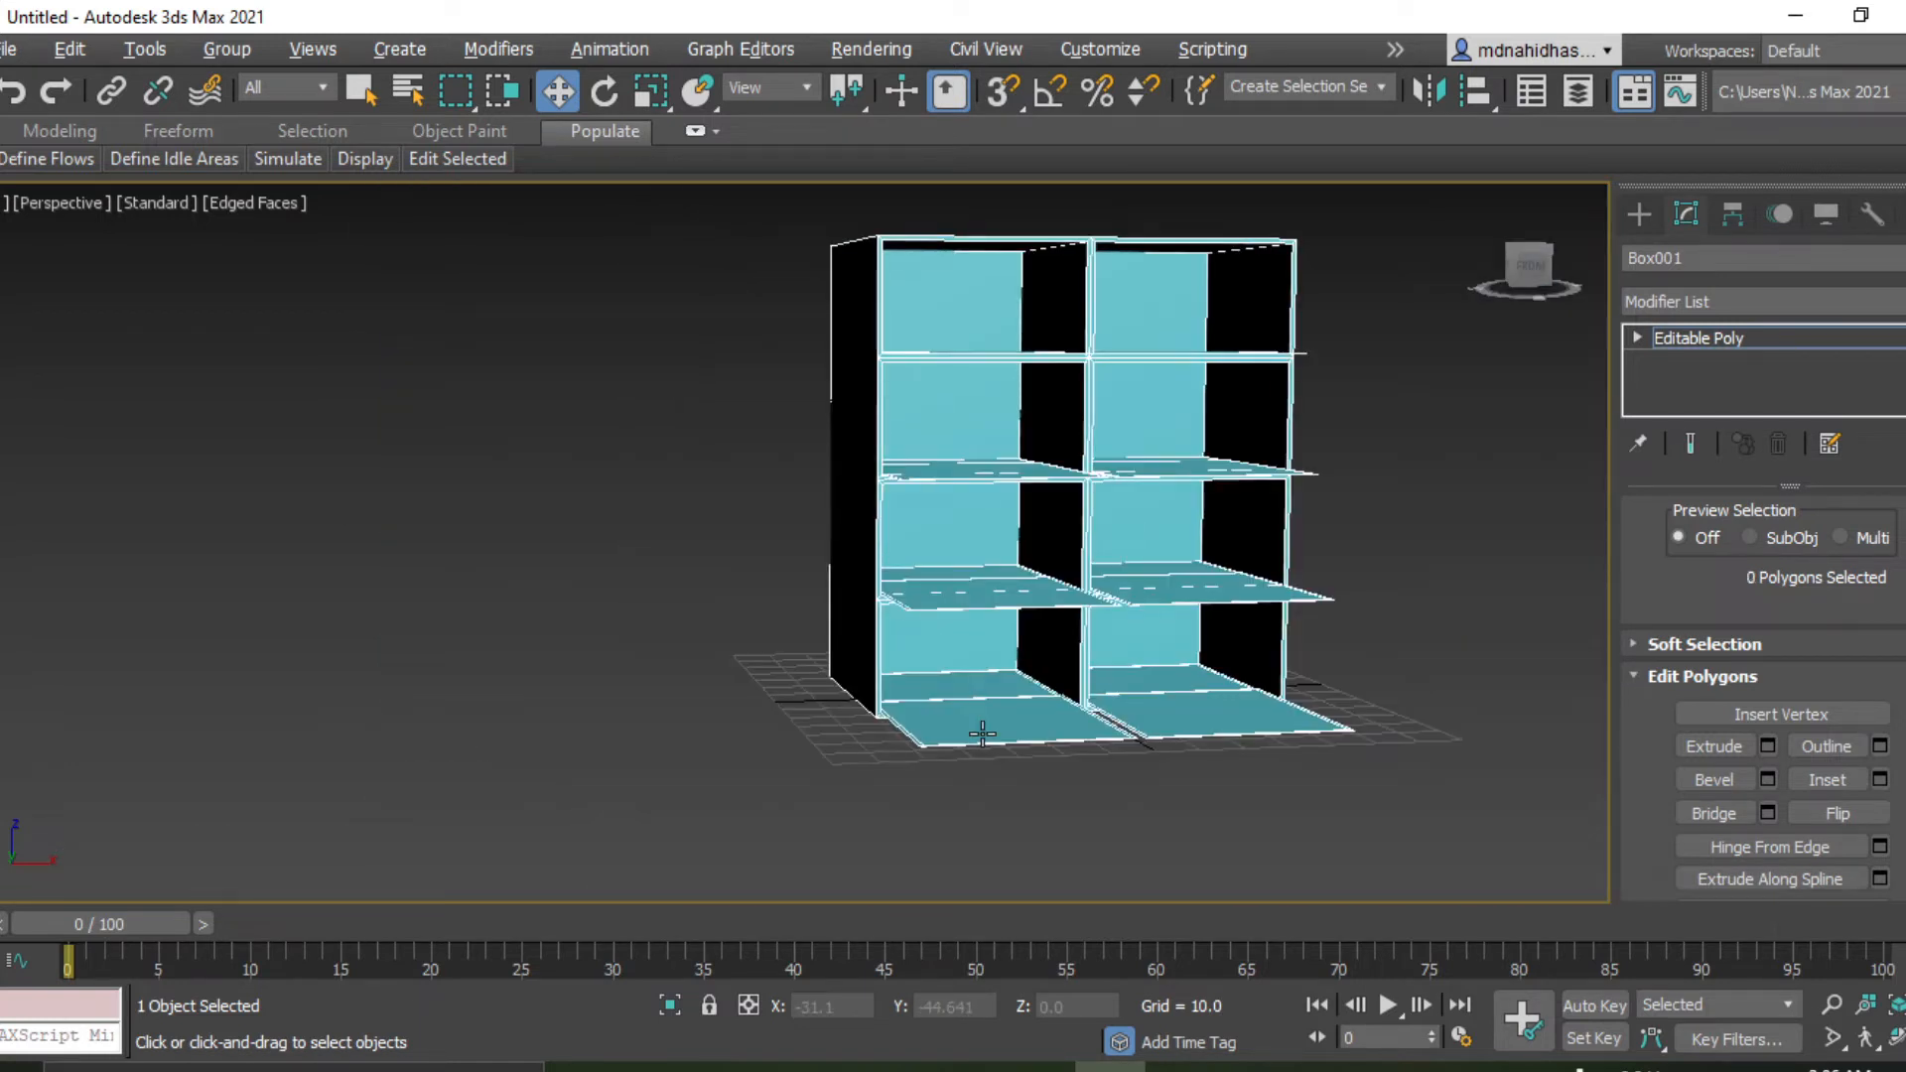
scroll(947, 652, up, 3)
click(833, 748)
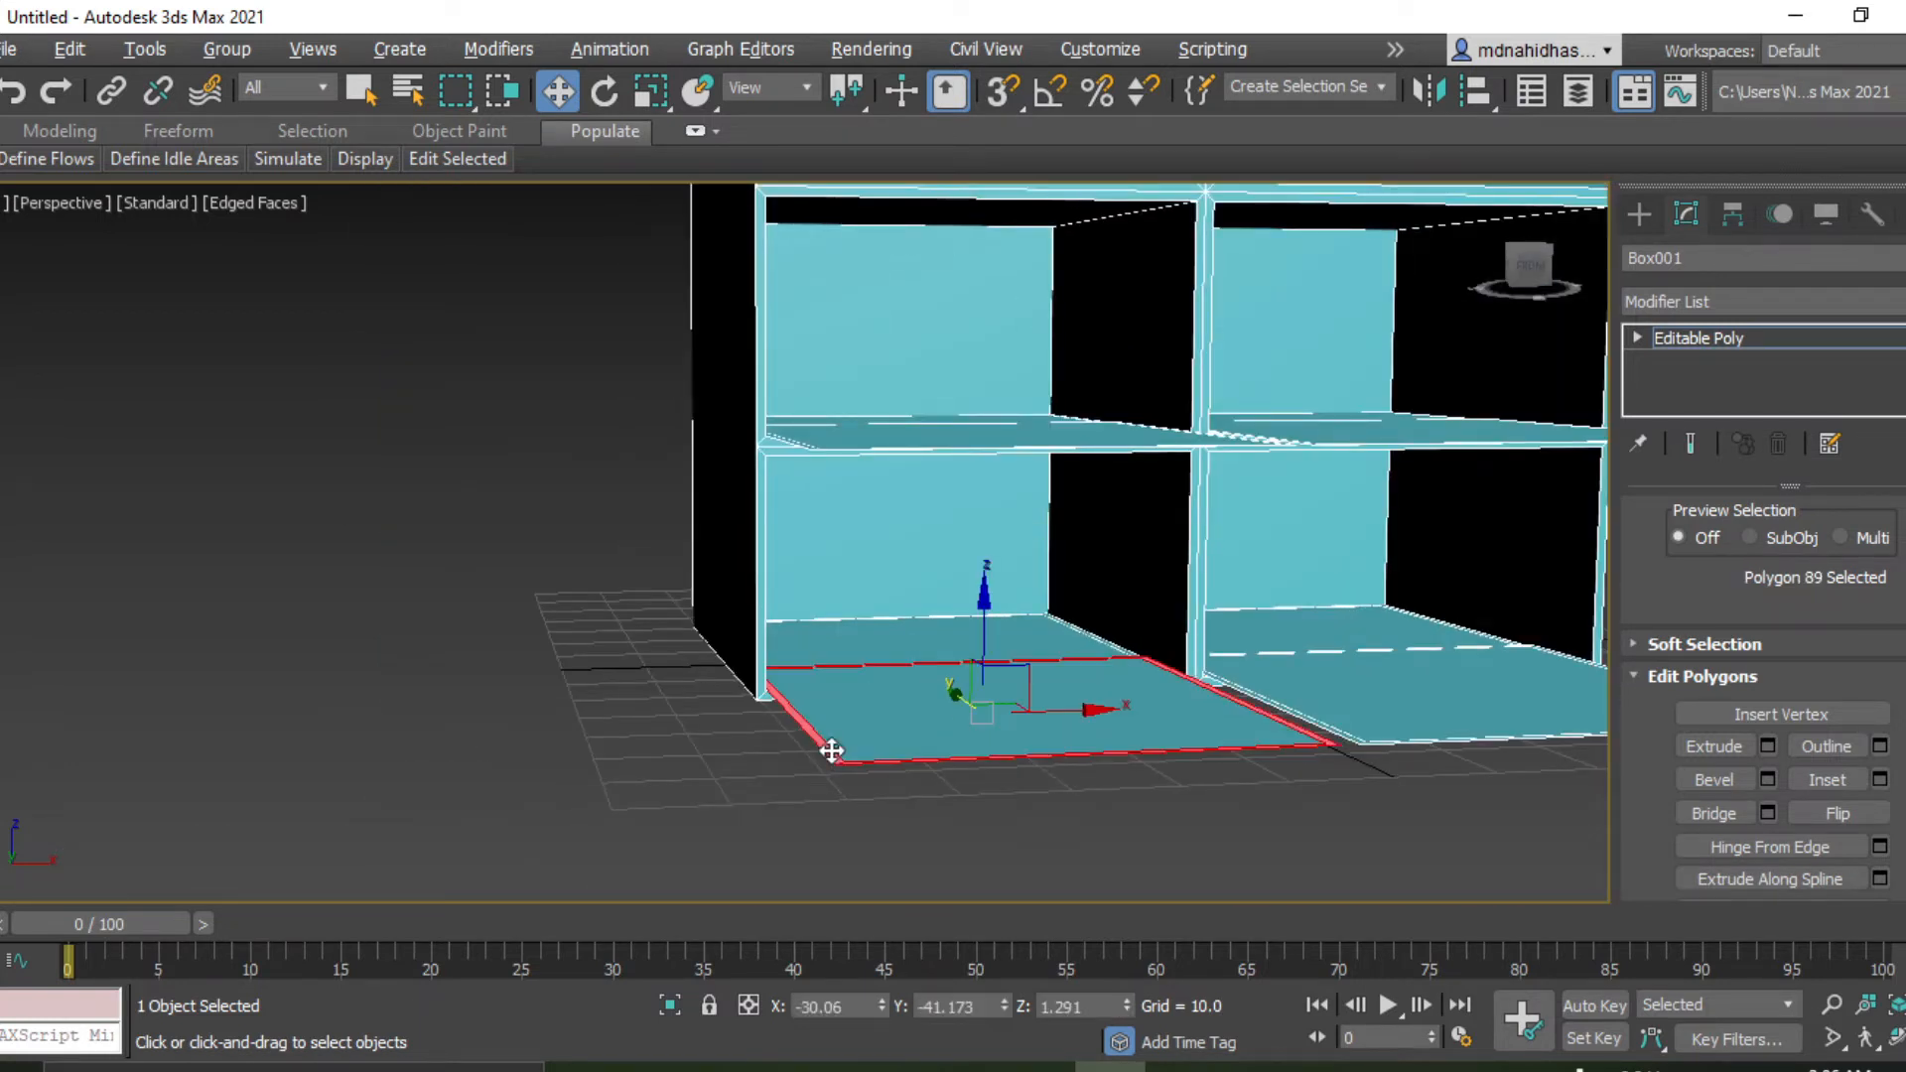
click(1768, 747)
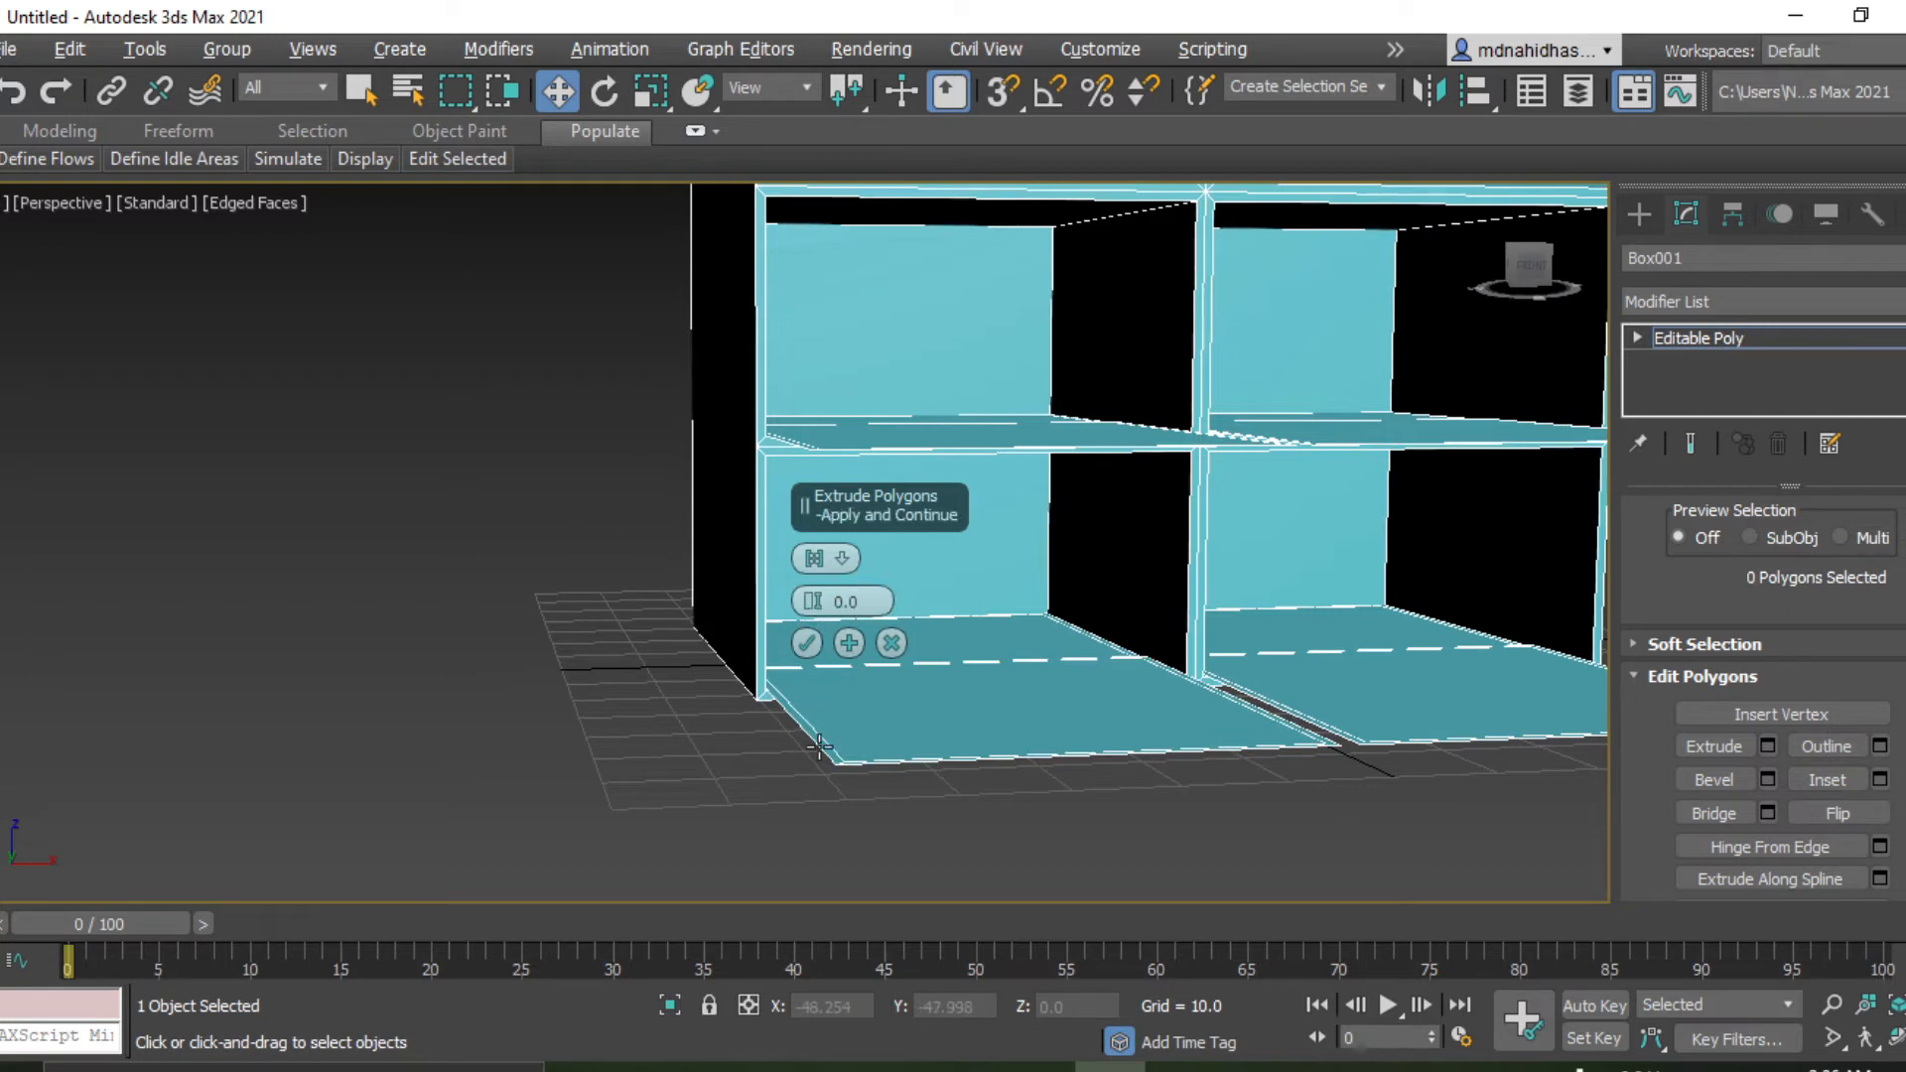
scroll(1290, 770, up, 5)
ctrl+click(1303, 660)
scroll(1294, 656, down, 5)
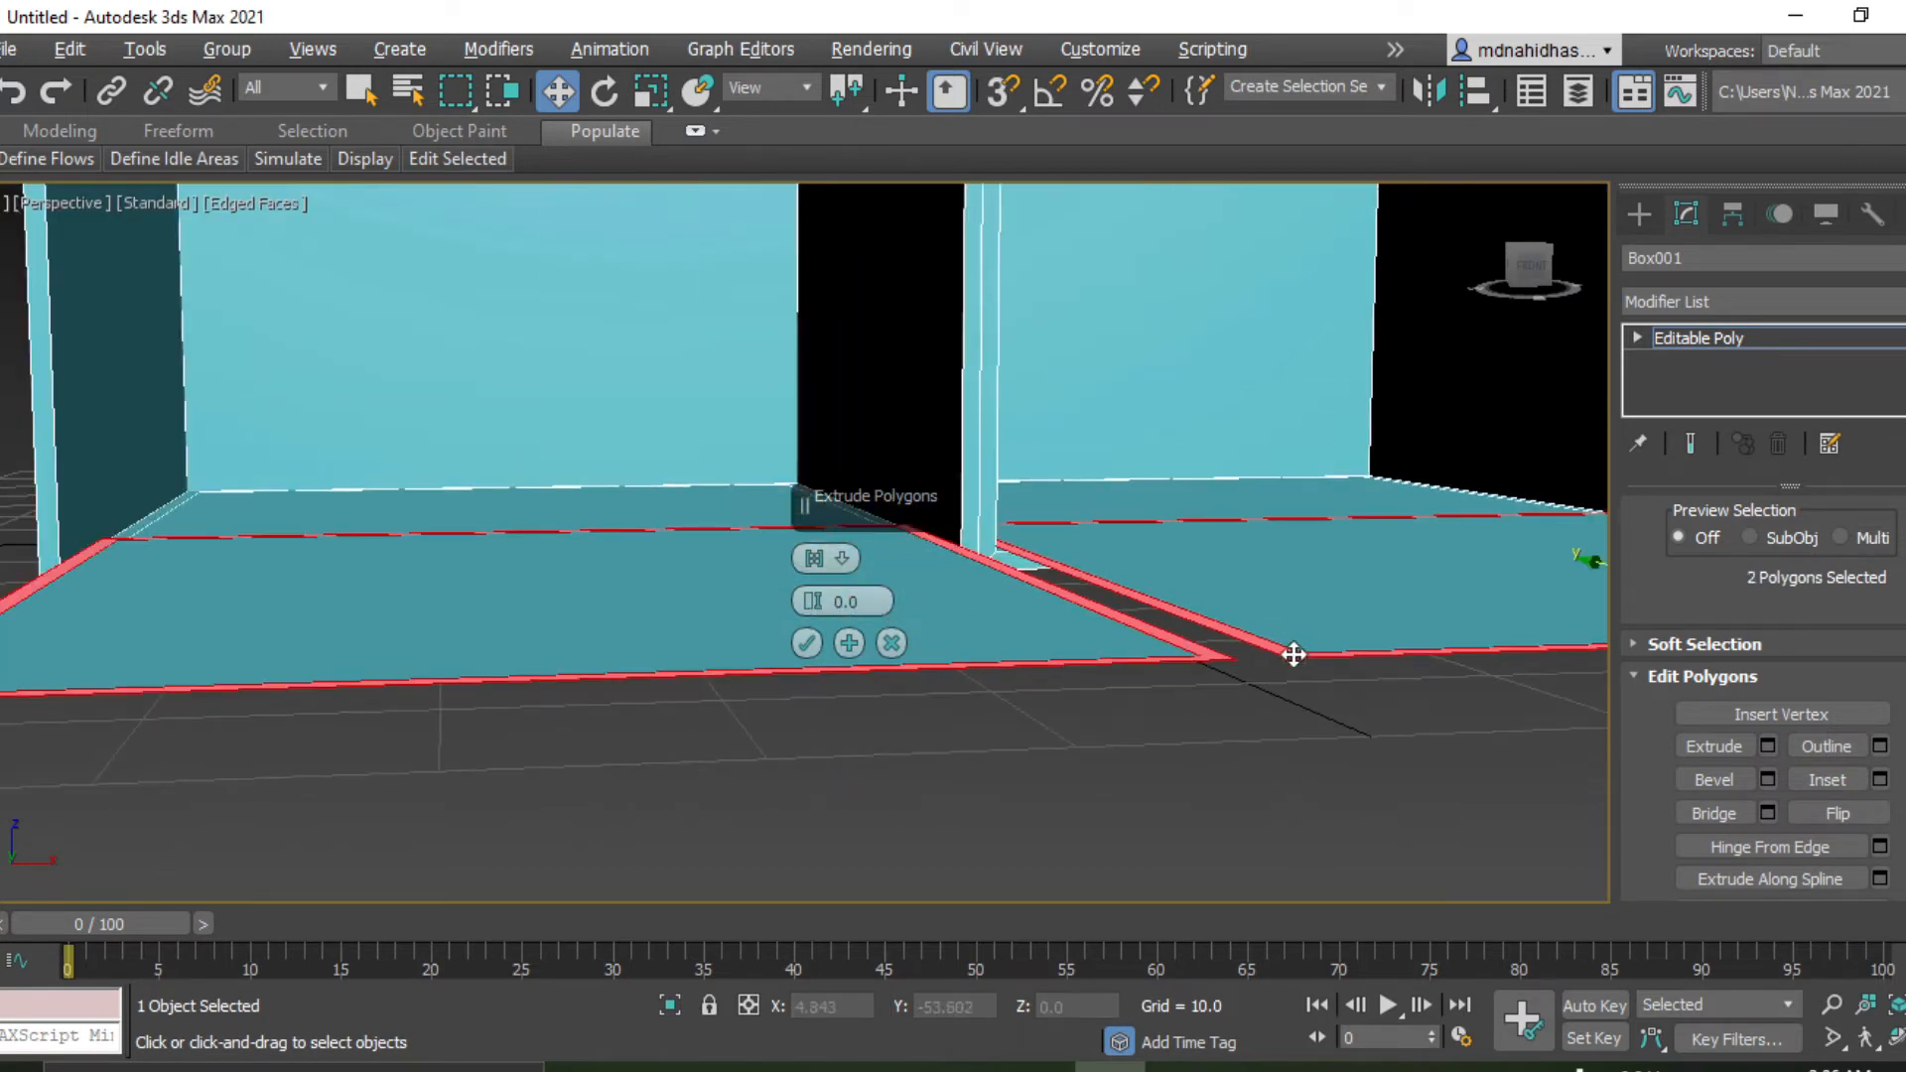
scroll(1015, 709, up, 4)
drag(814, 600, 821, 427)
scroll(835, 449, down, 5)
alt+middle_drag(837, 452, 637, 488)
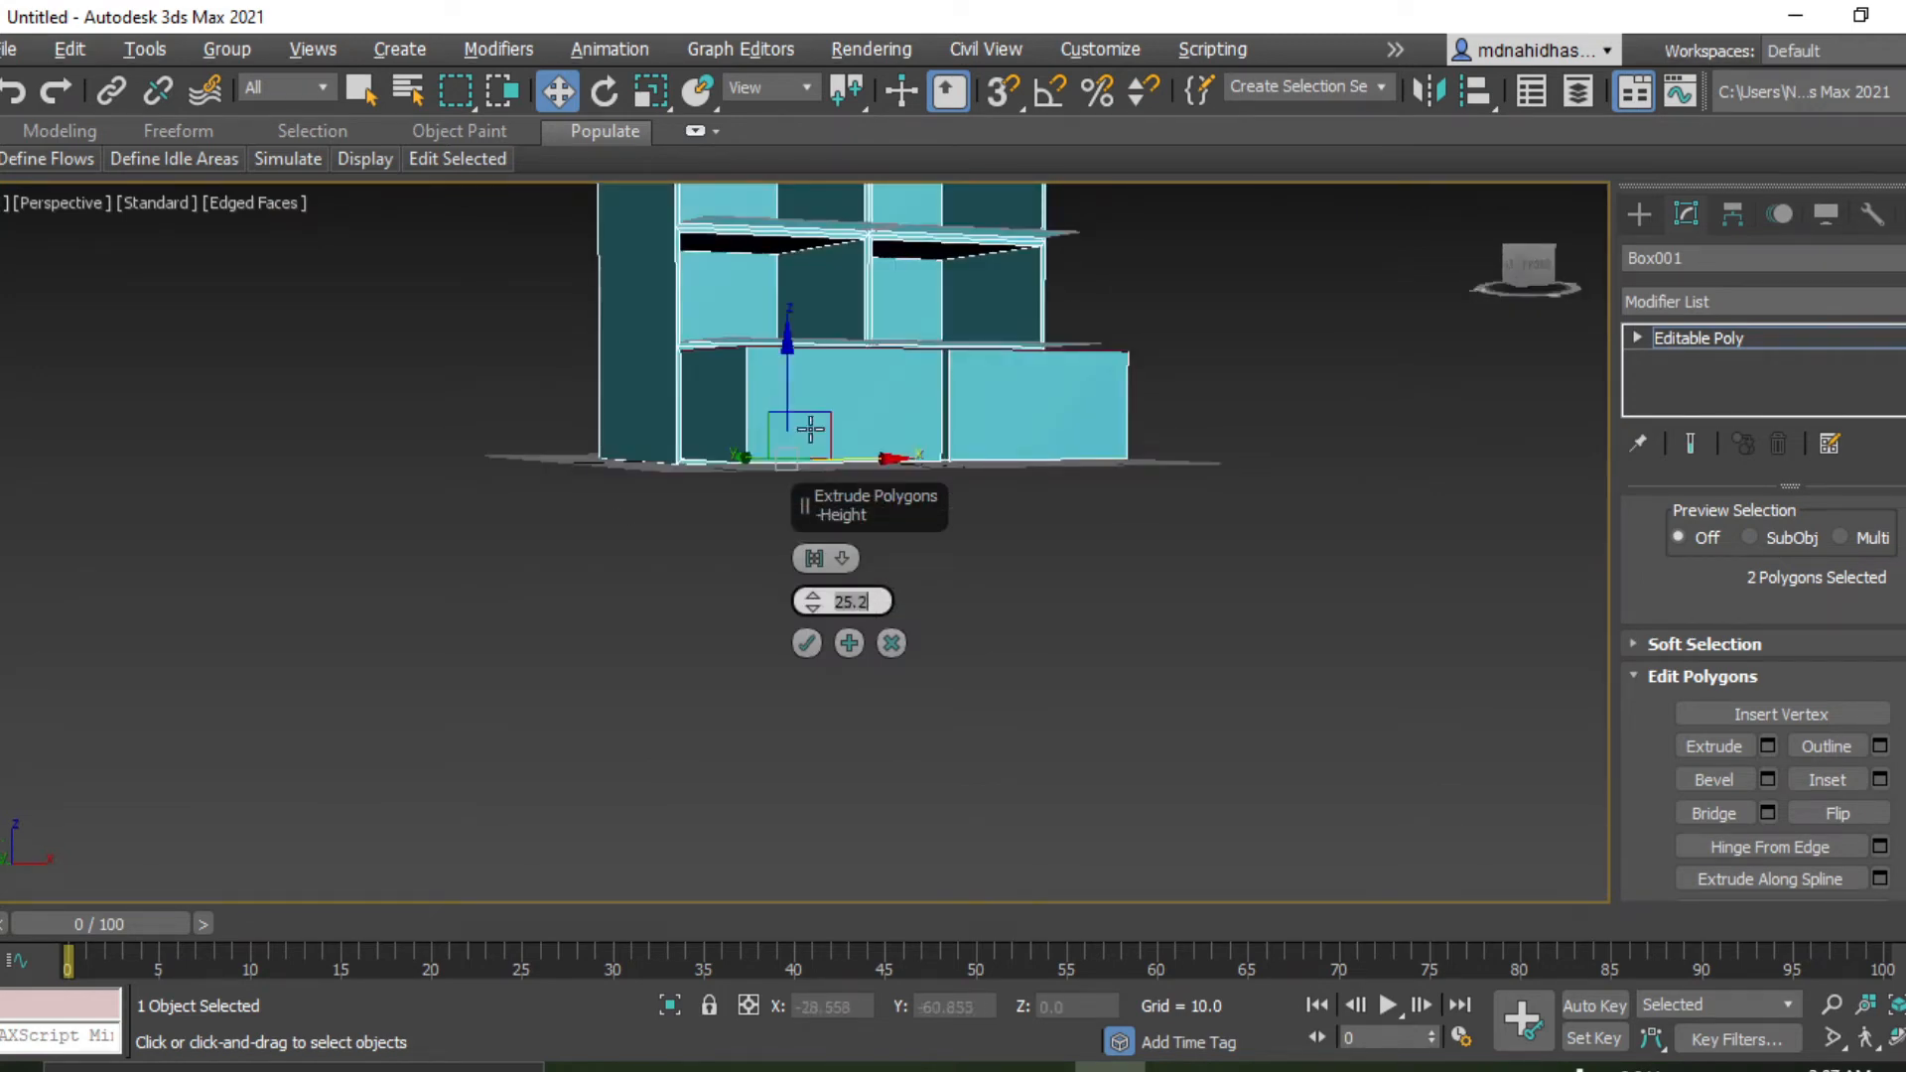
alt+middle_drag(810, 429, 689, 568)
scroll(678, 385, up, 5)
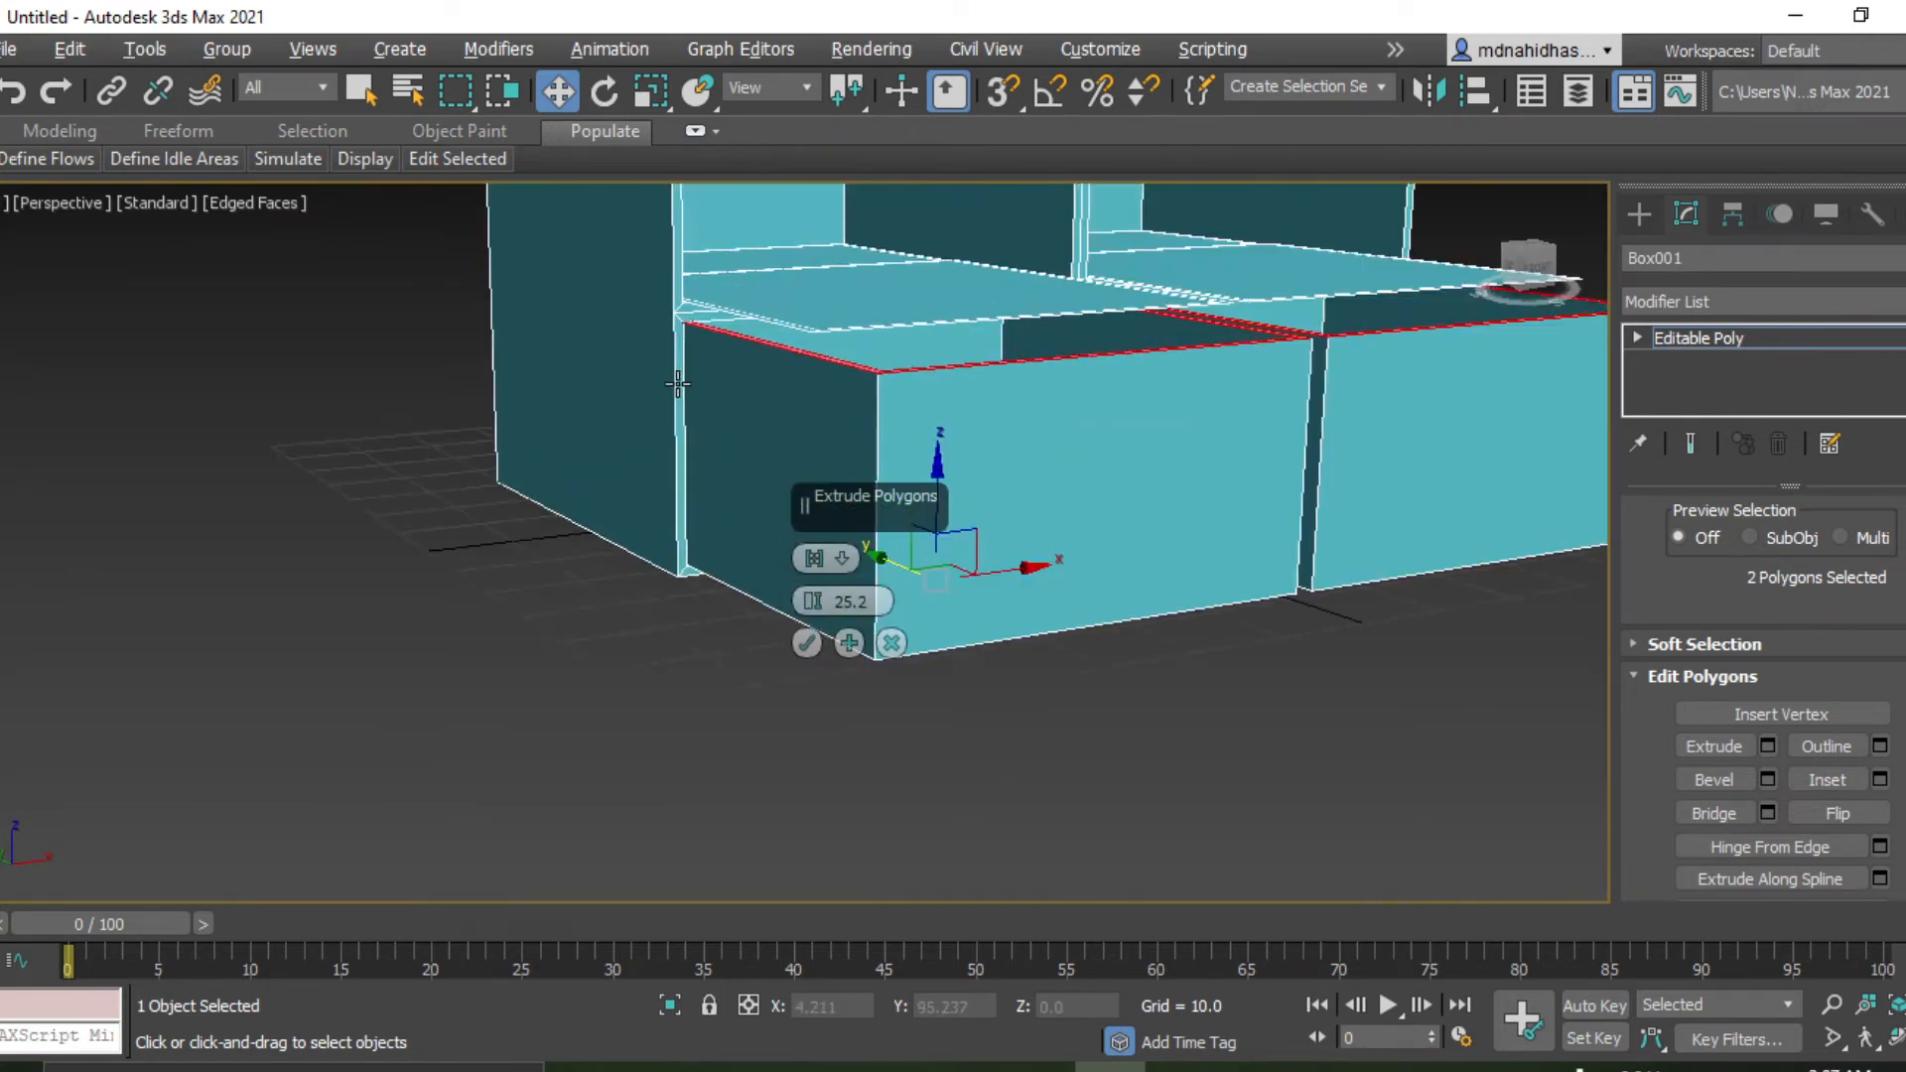
scroll(678, 385, up, 10)
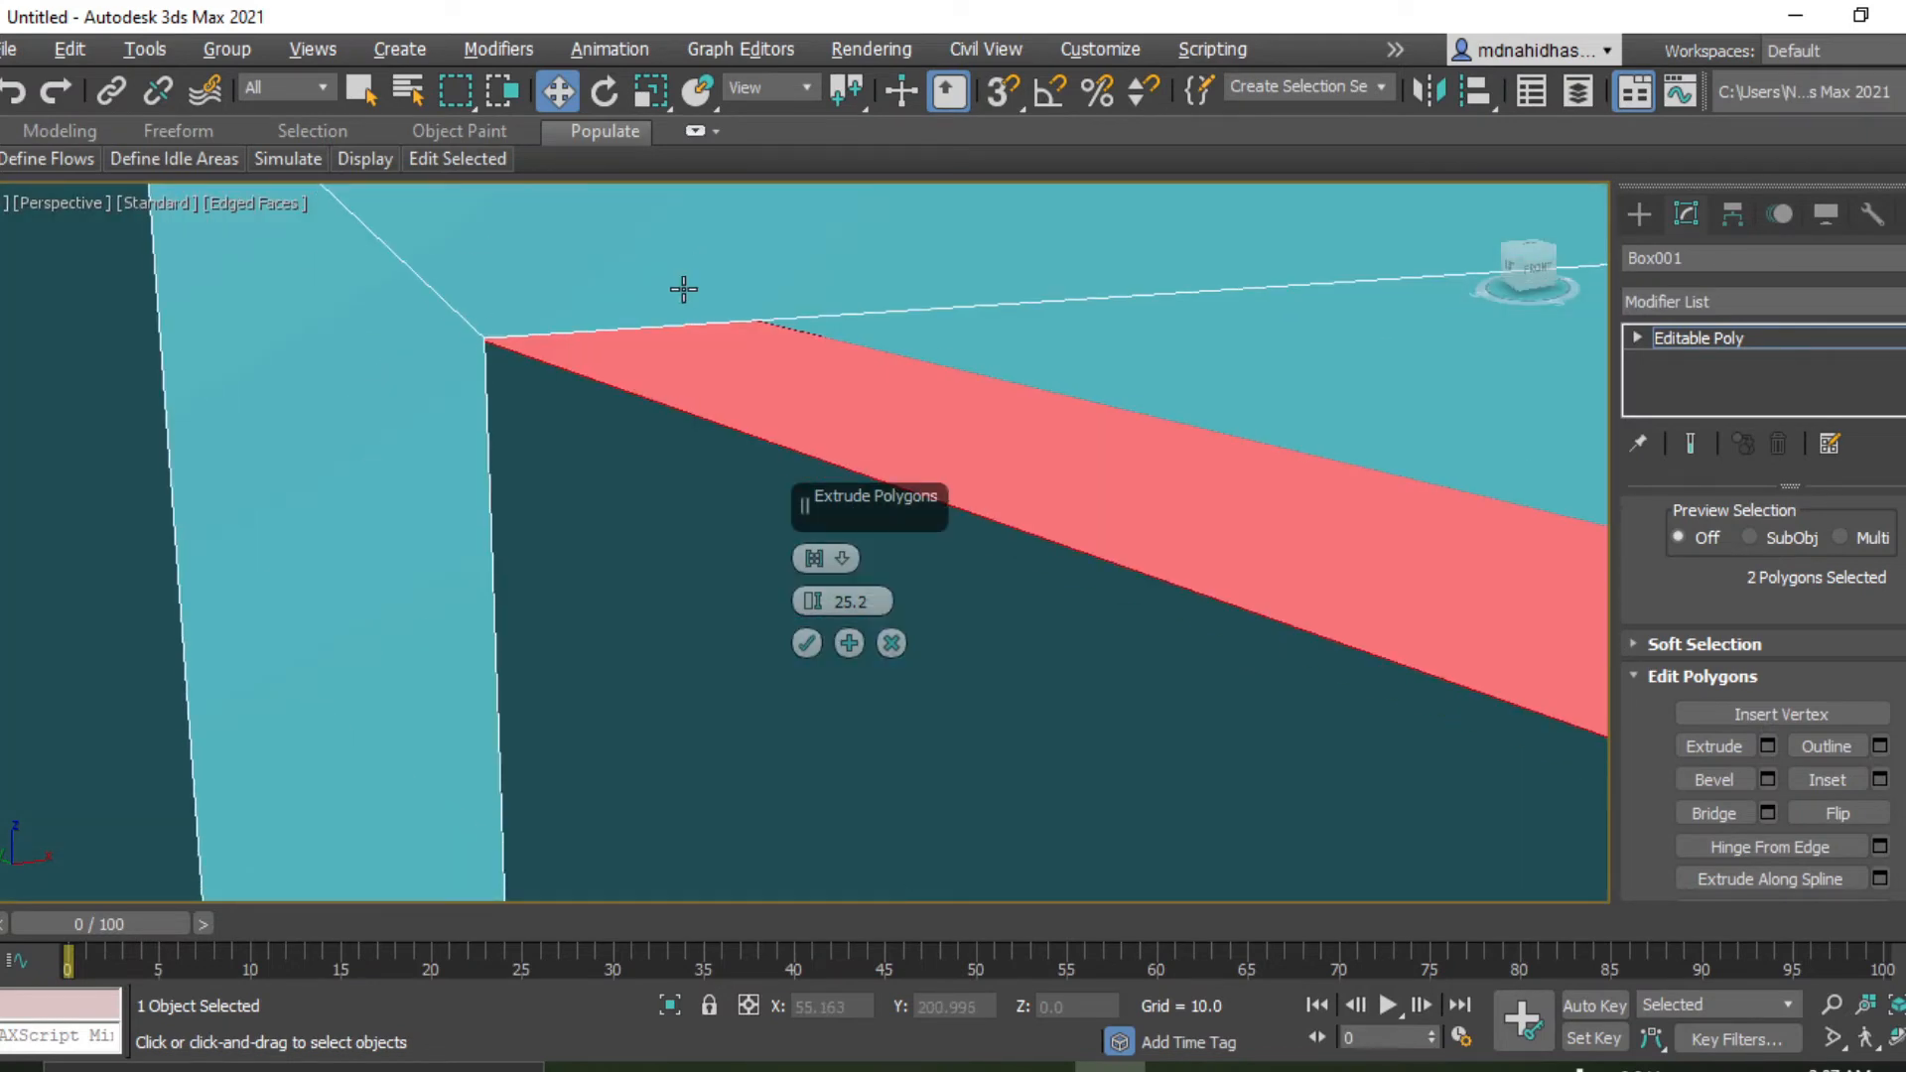
alt+middle_drag(683, 289, 679, 286)
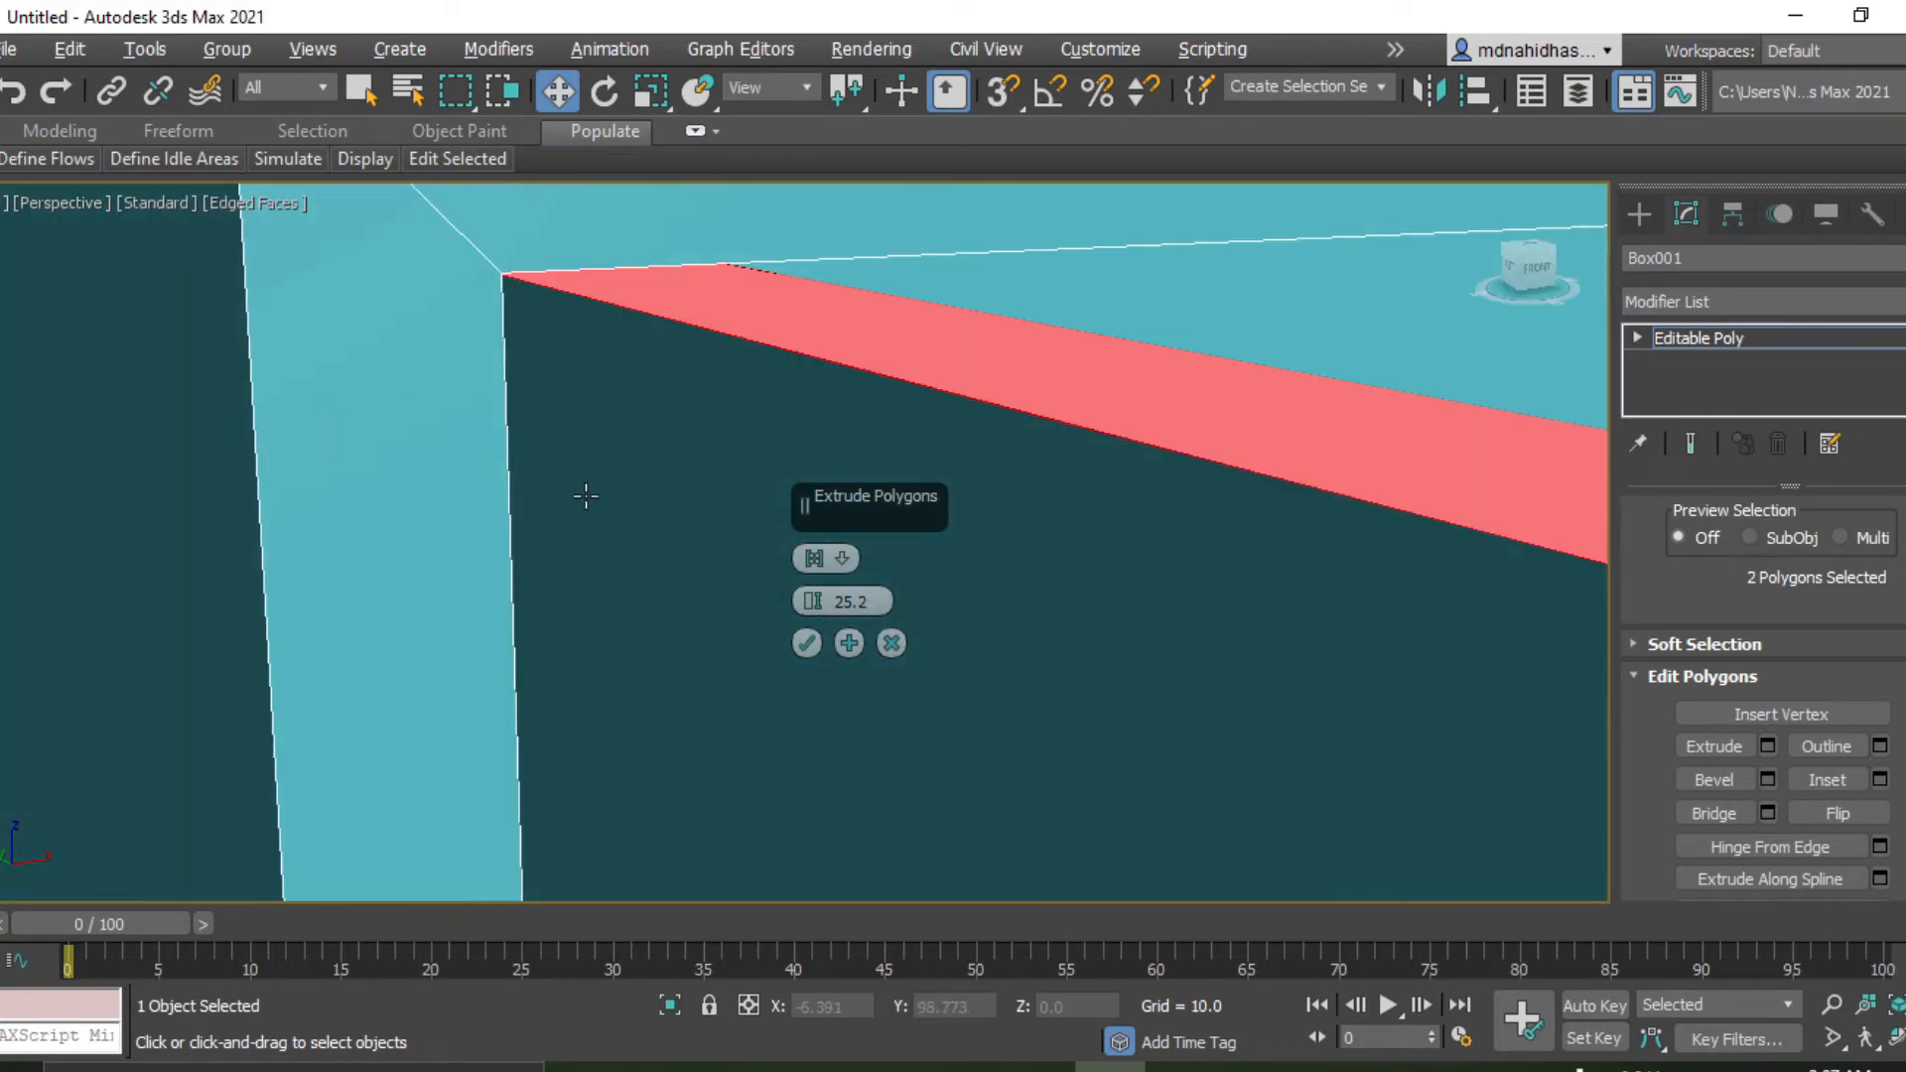
click(806, 643)
Extrude the rim polygons of both drawers in the row above the bottom one upward by 25.2 to form their walls.
click(659, 447)
click(755, 324)
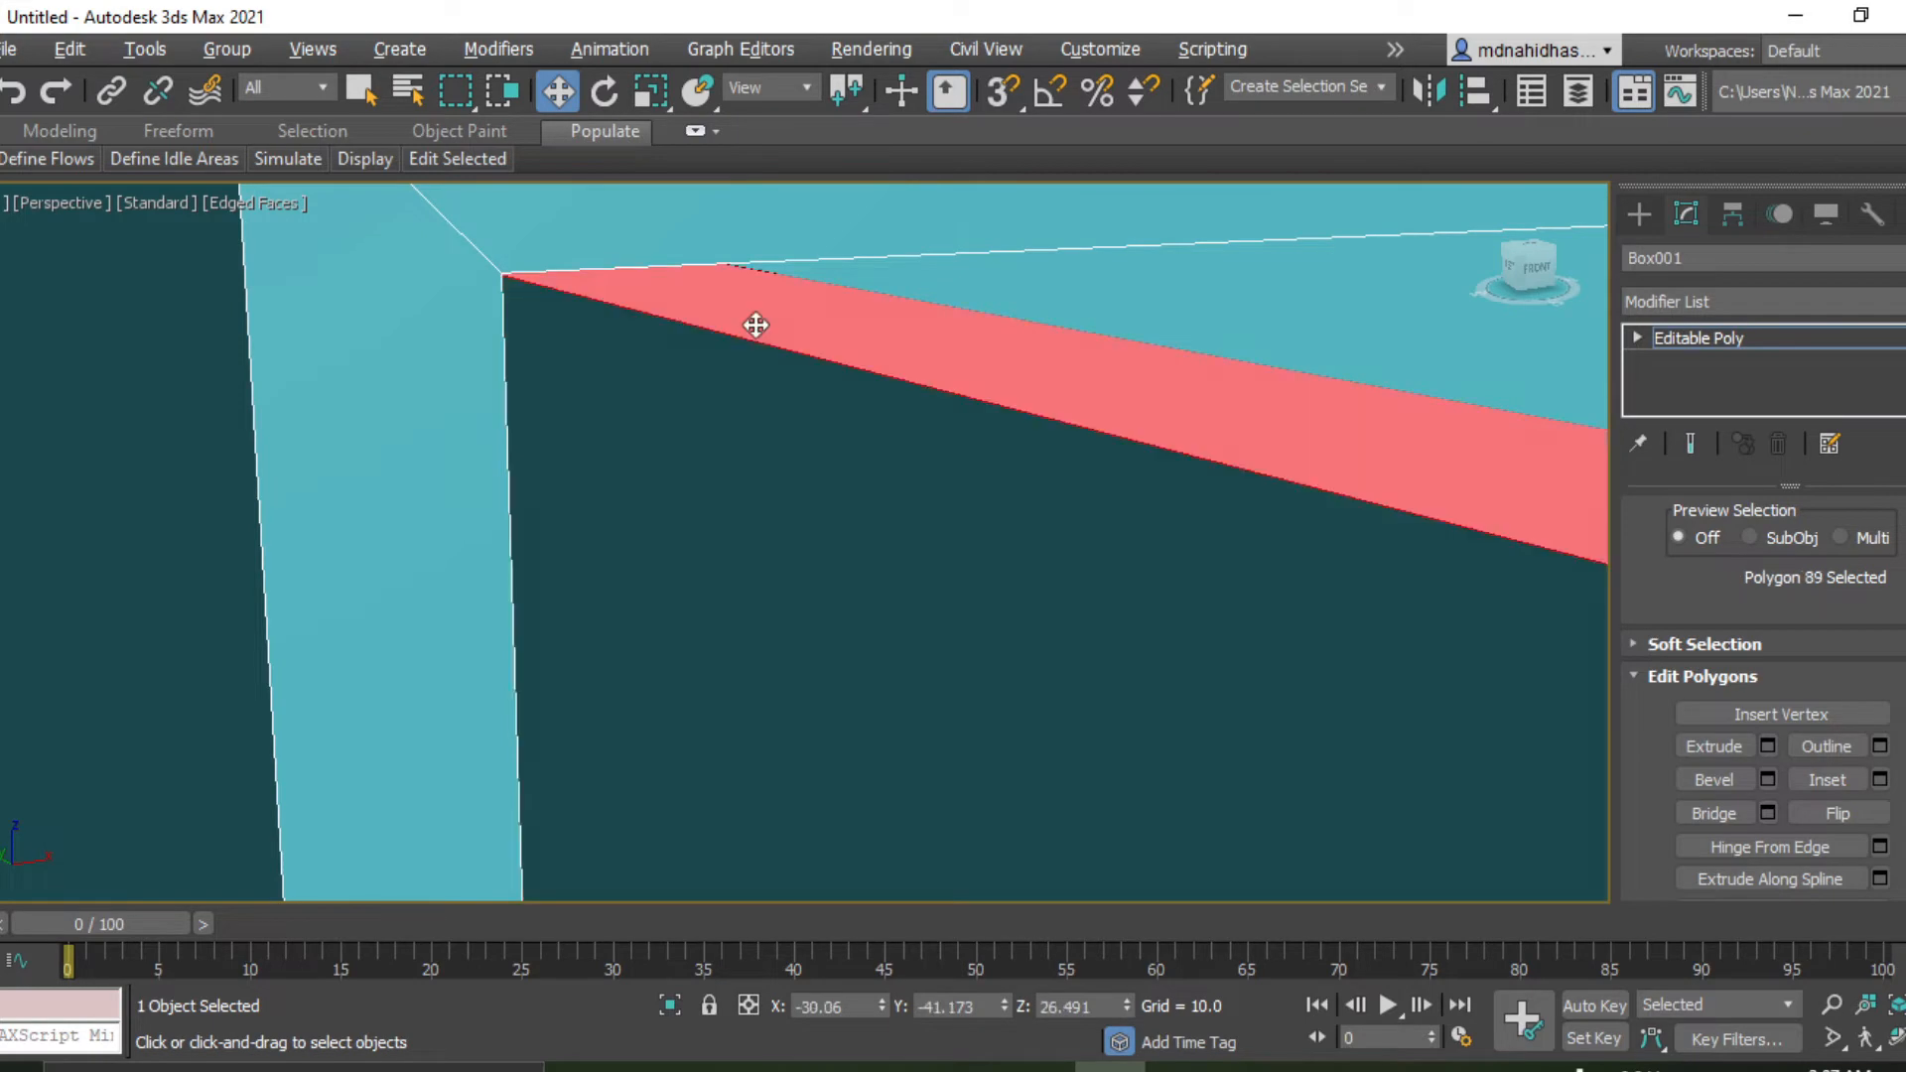
scroll(756, 325, down, 12)
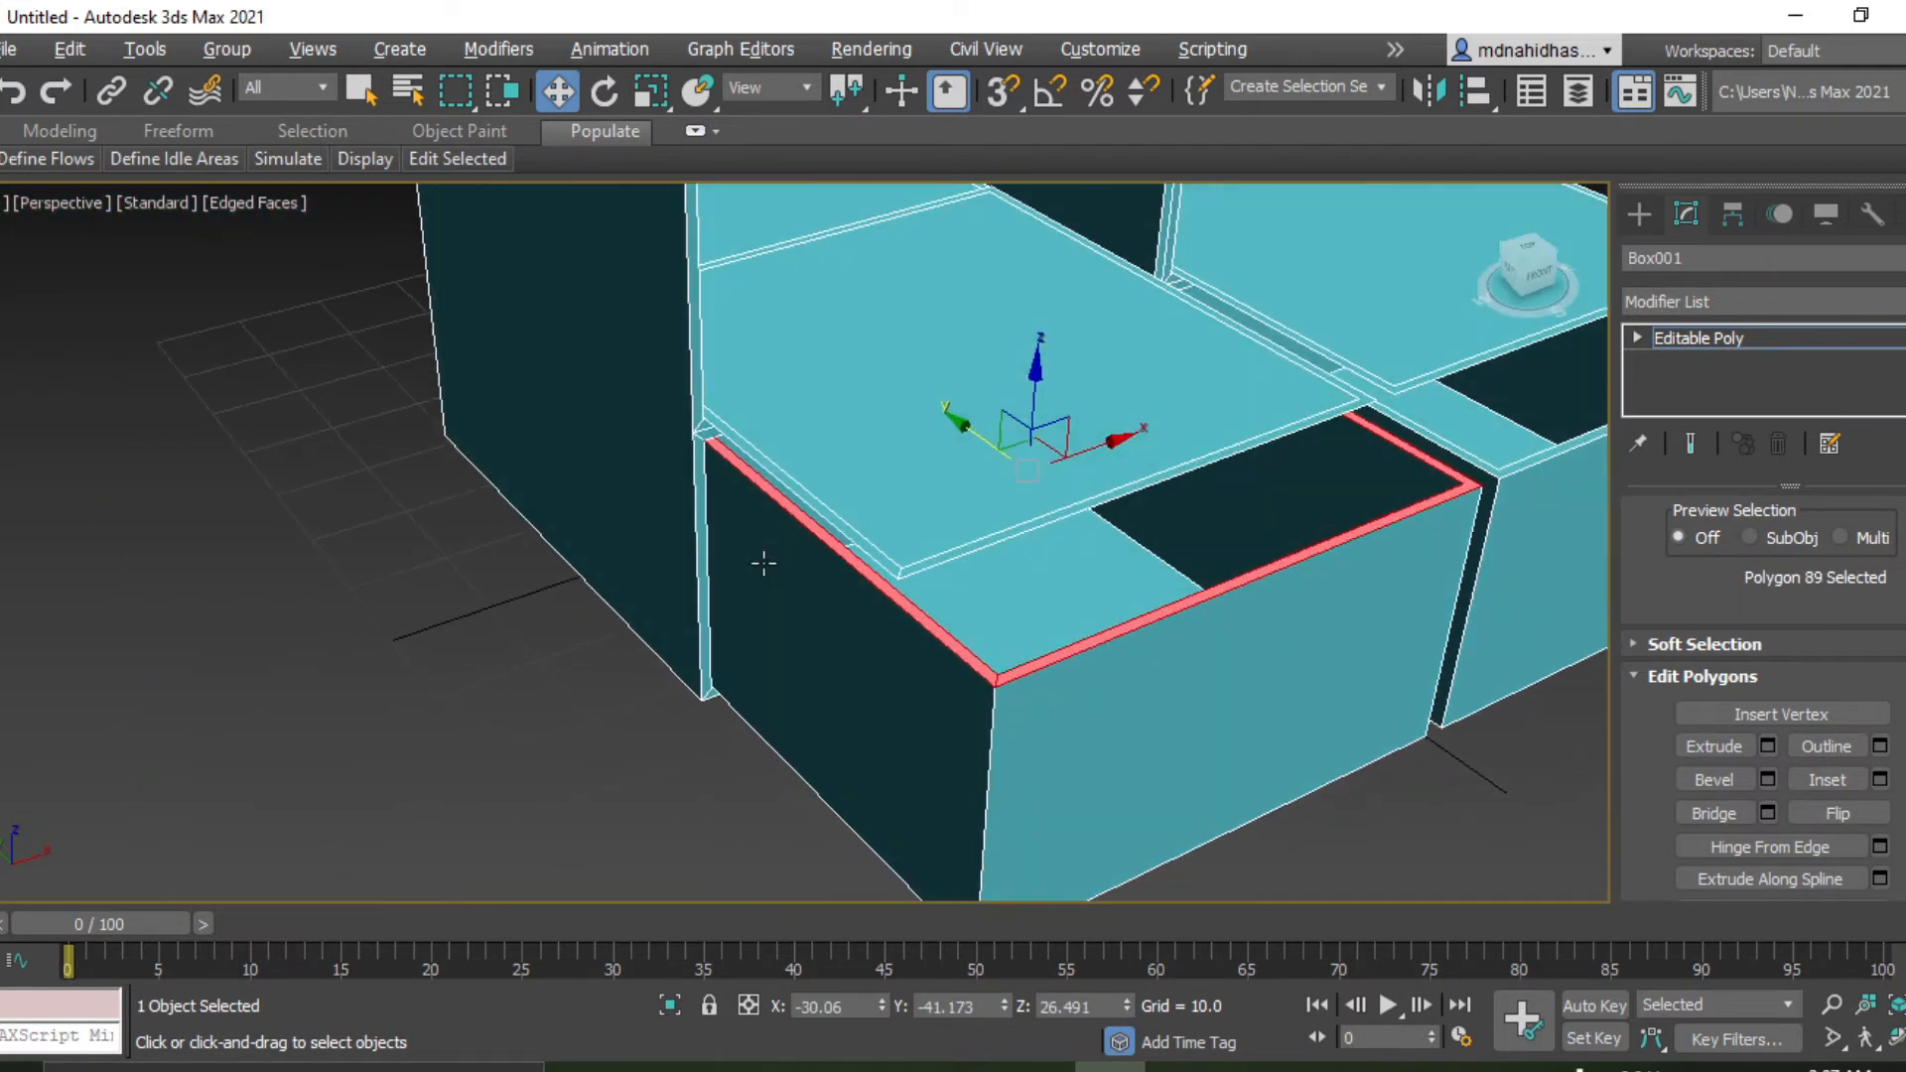
click(512, 635)
click(897, 566)
middle_drag(1147, 498, 666, 614)
scroll(666, 613, up, 3)
ctrl+click(866, 512)
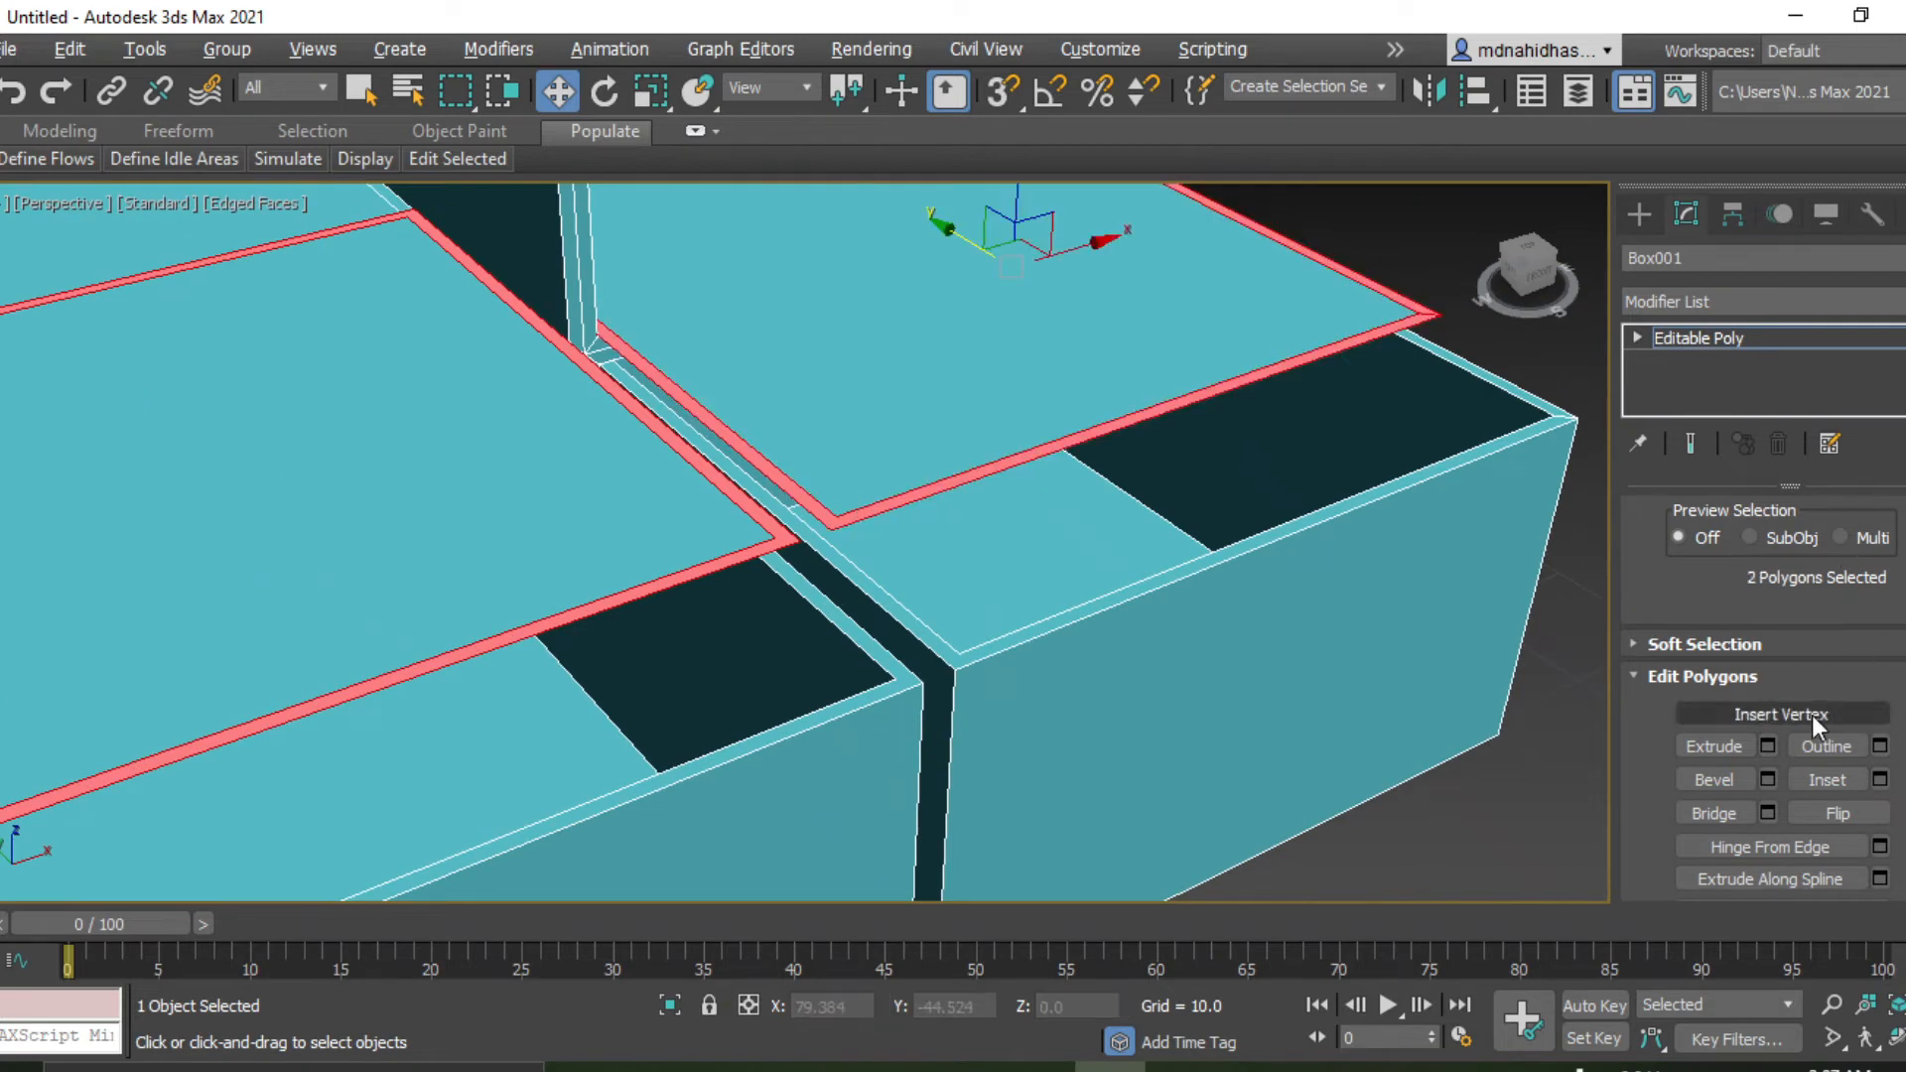
click(1768, 746)
scroll(807, 638, down, 5)
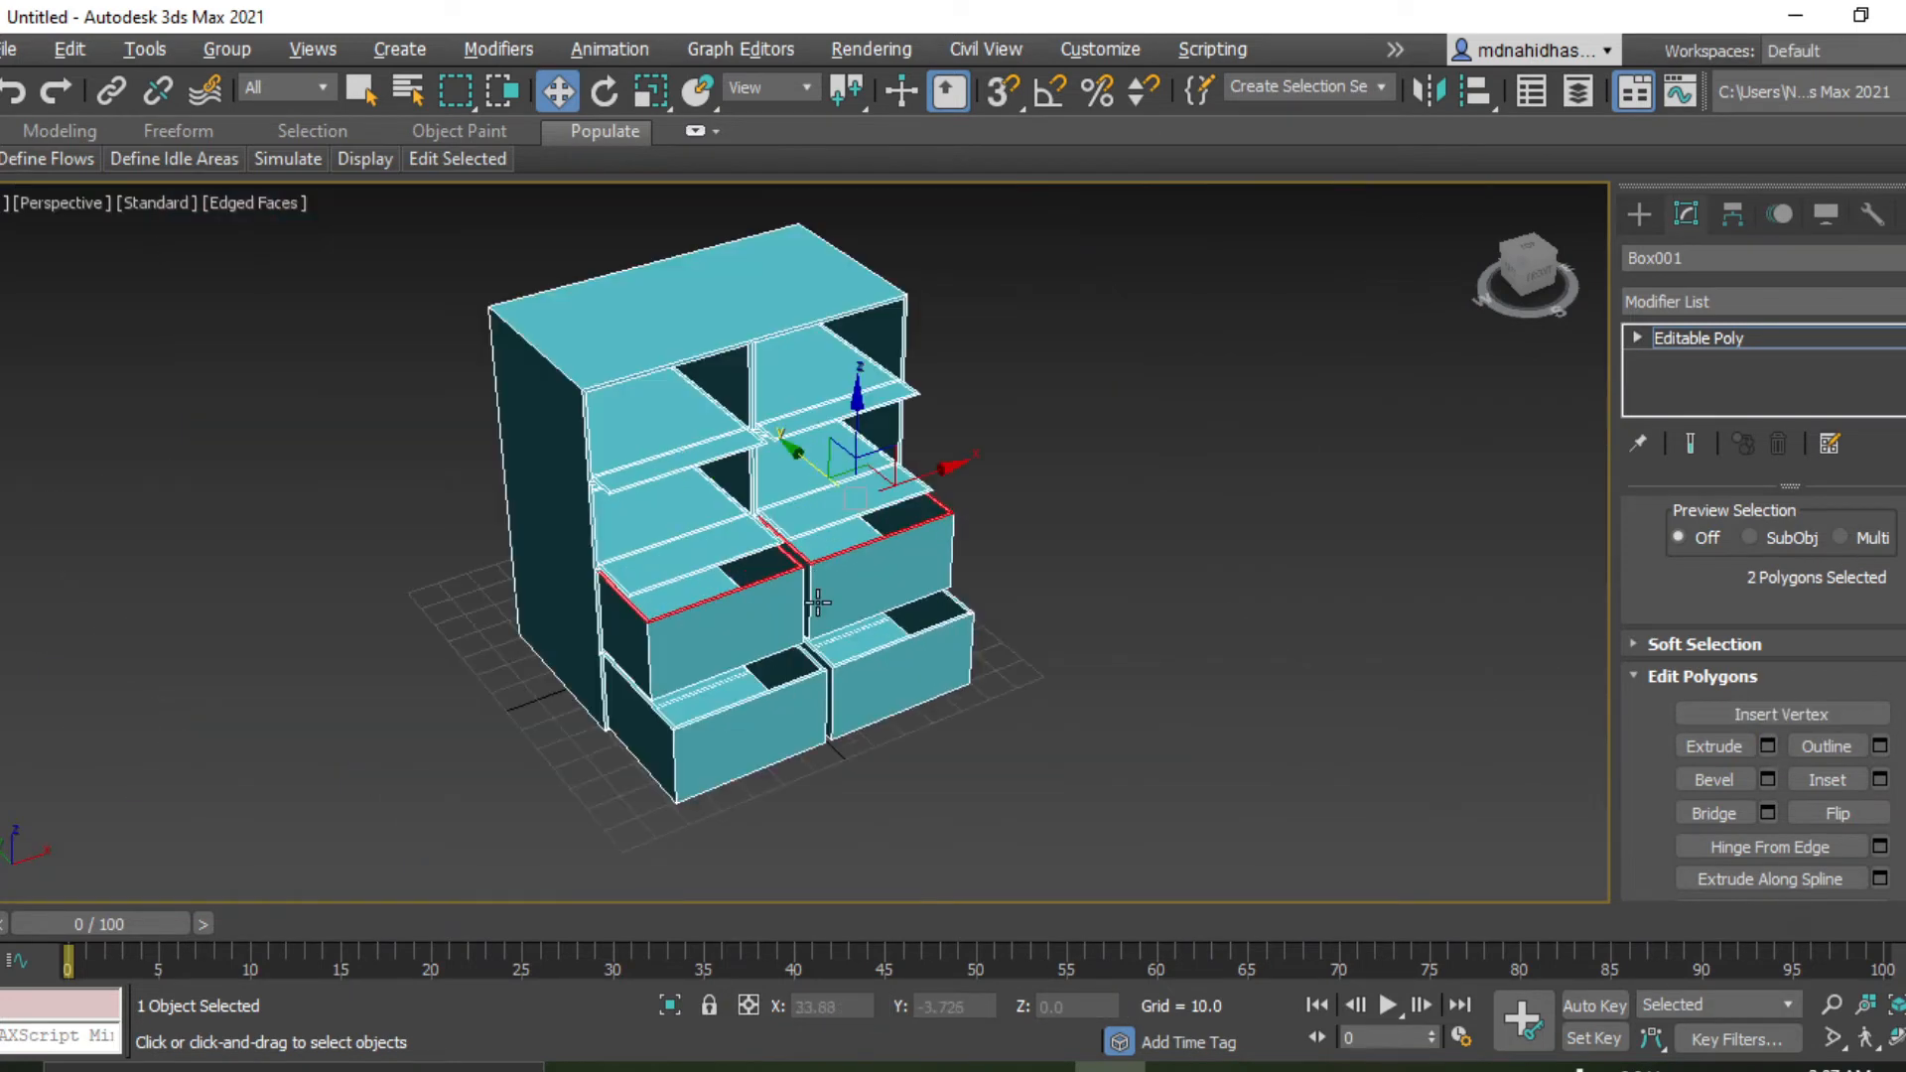
Extrude the rim polygons of both drawers in the second row from the top upward by 25.2.
scroll(784, 539, up, 3)
click(804, 537)
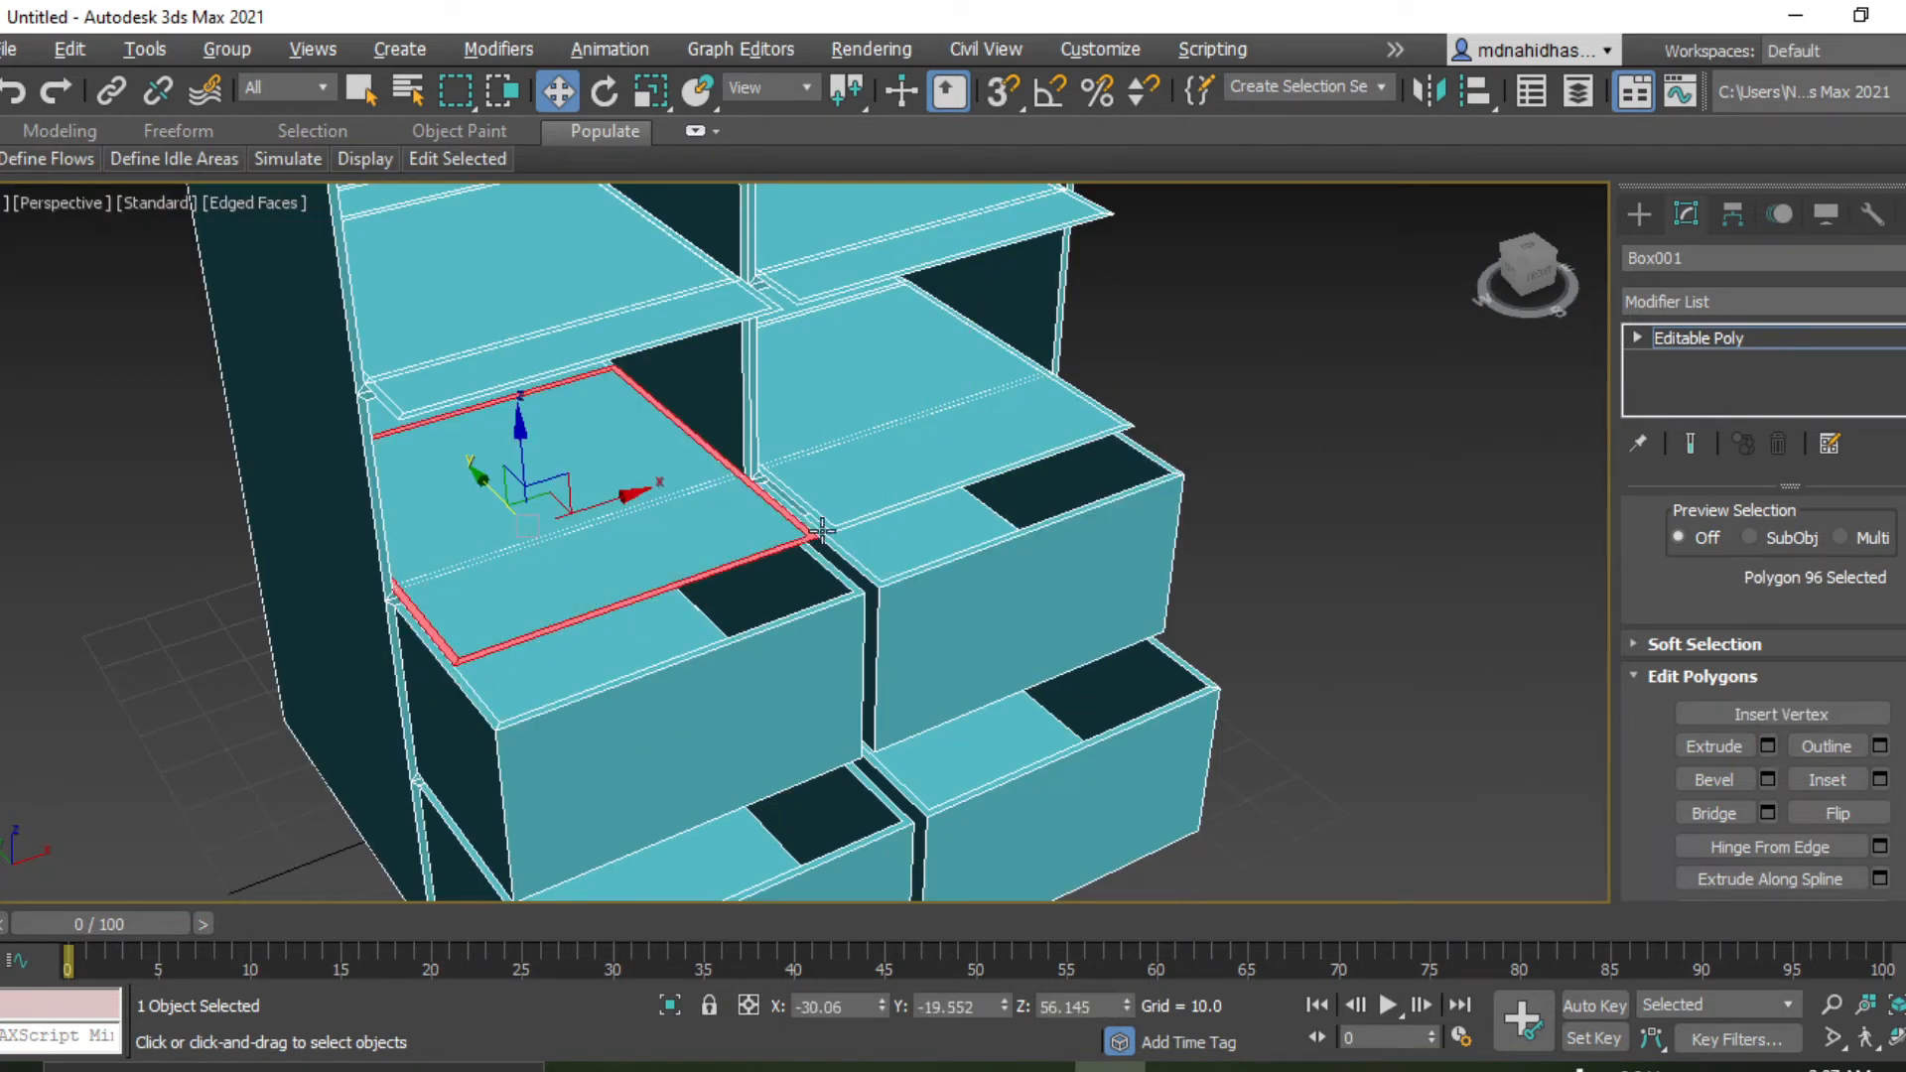
ctrl+click(835, 524)
click(811, 513)
scroll(813, 523, up, 4)
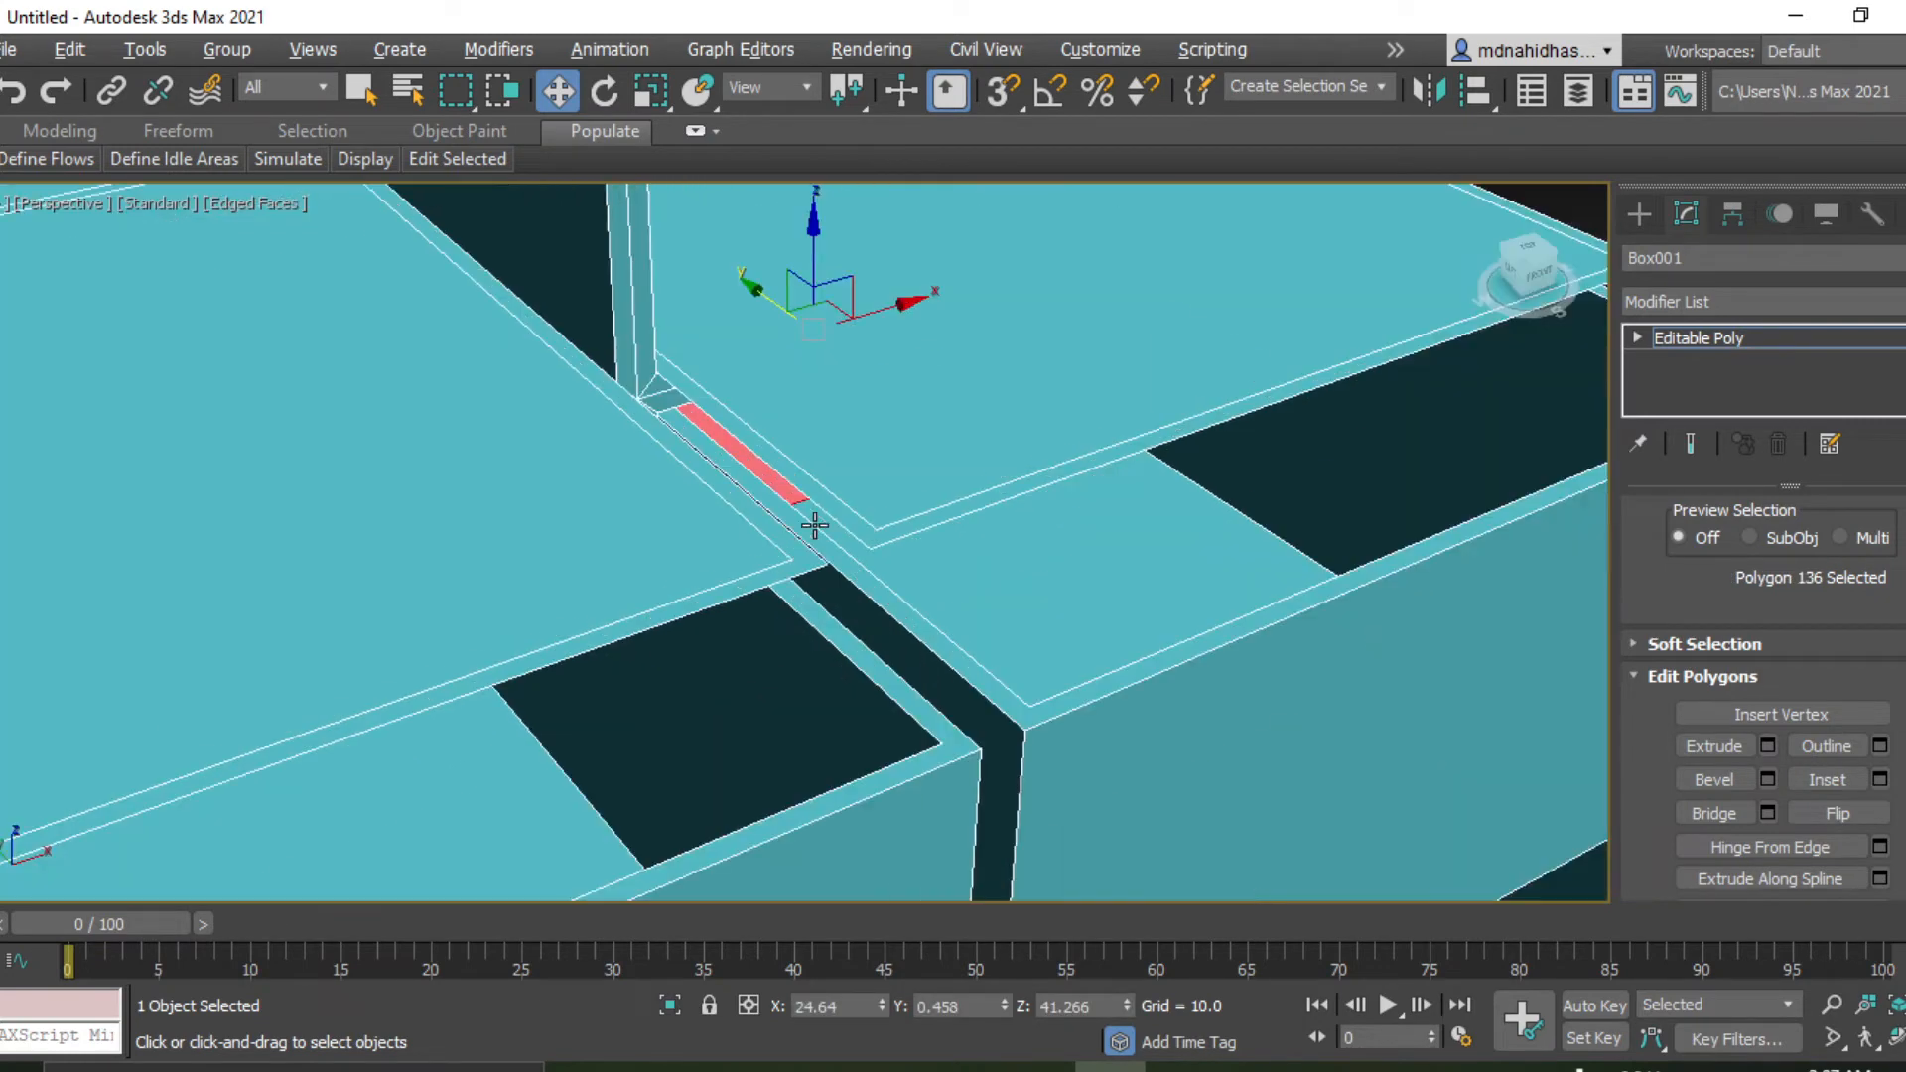
ctrl+click(790, 537)
ctrl+click(837, 511)
scroll(836, 511, down, 6)
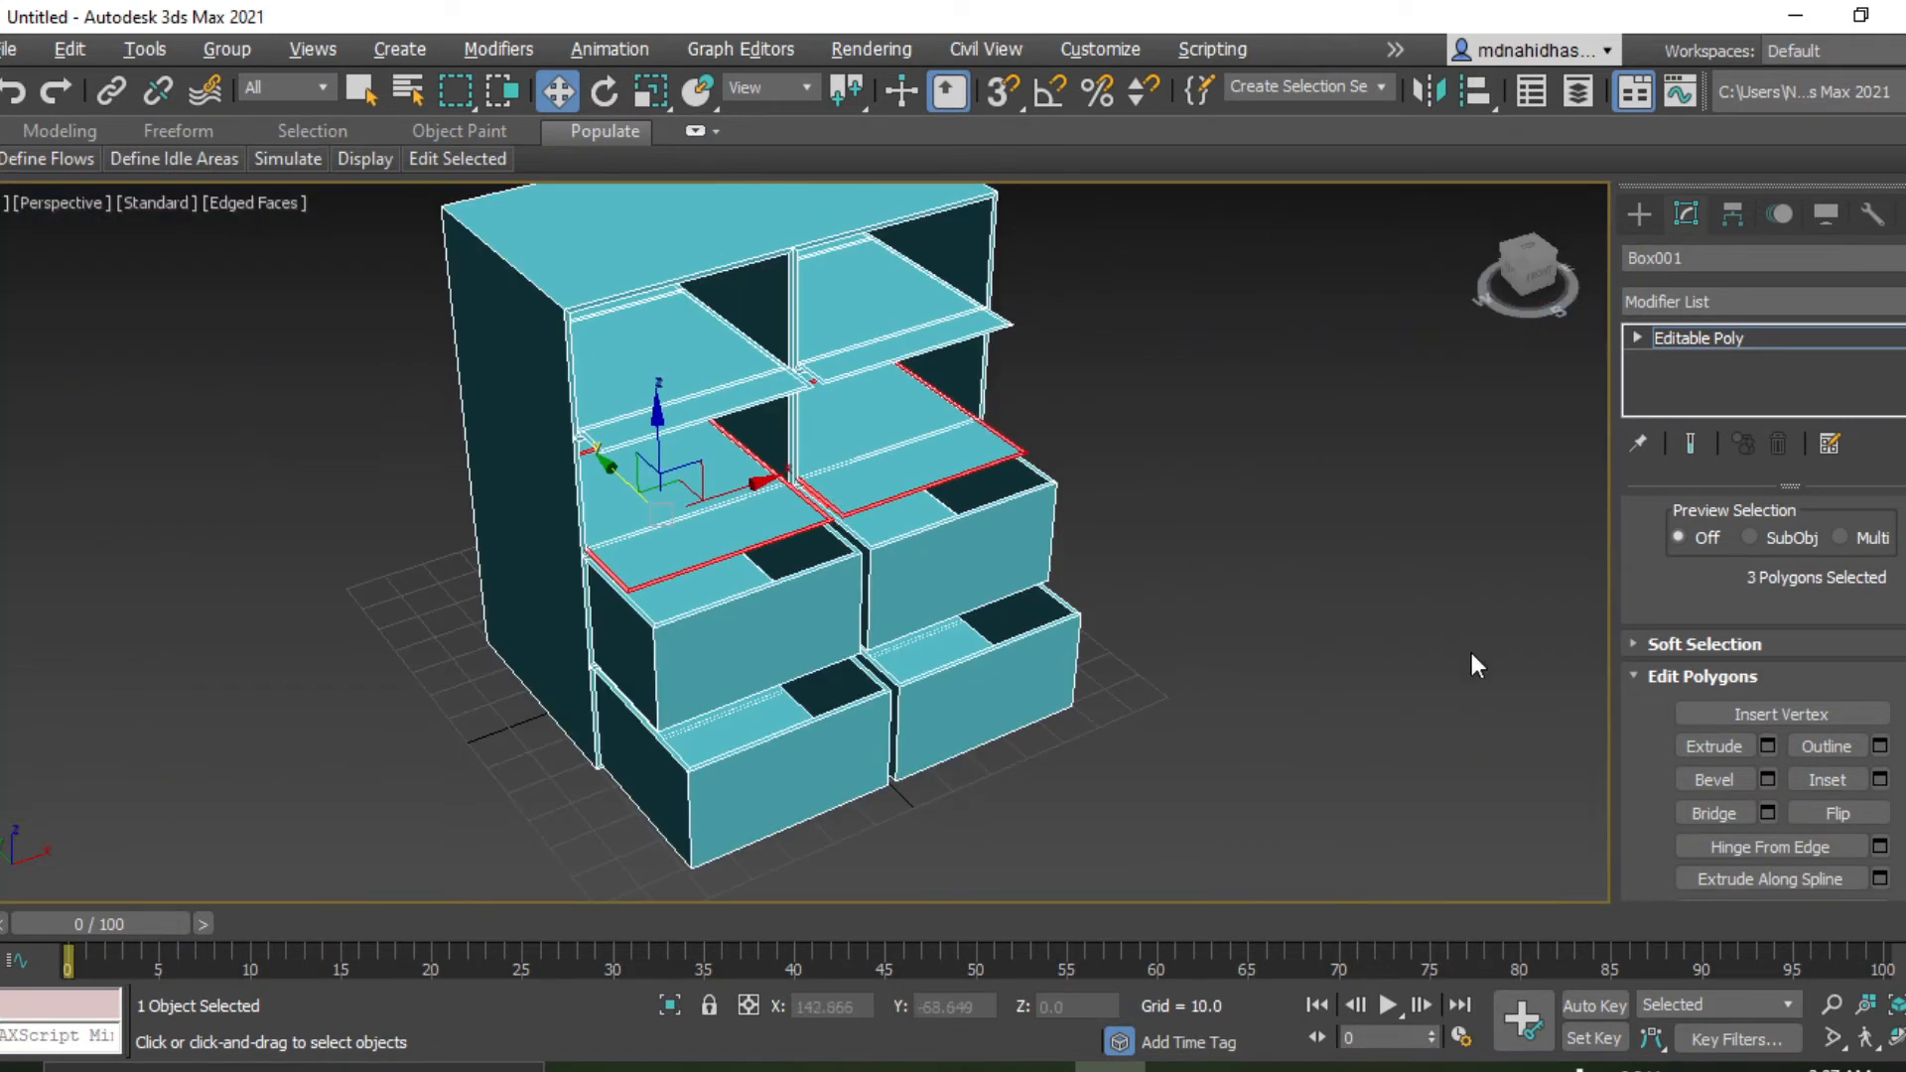
click(1767, 746)
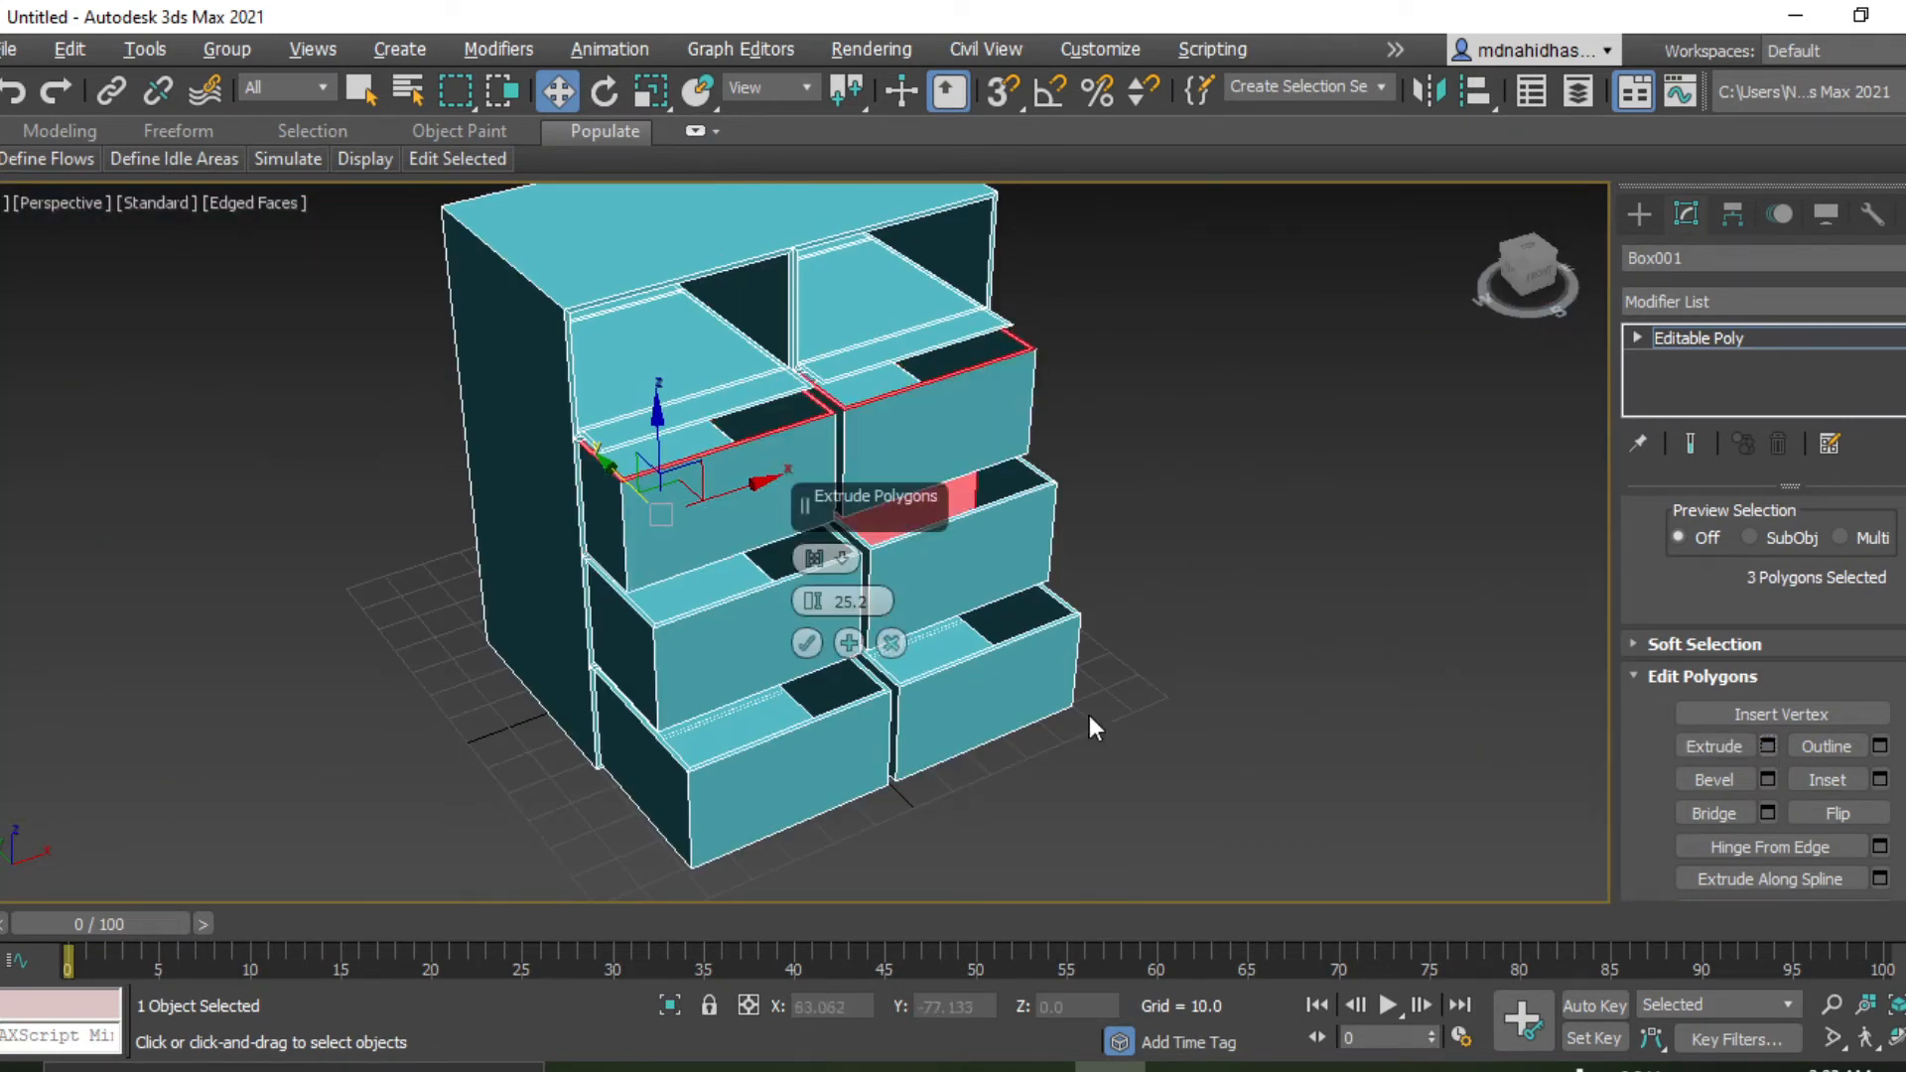
click(806, 644)
Extrude the rim polygons of the two top-row drawers upward by 25.2 and clear the polygon selection.
scroll(873, 506, up, 5)
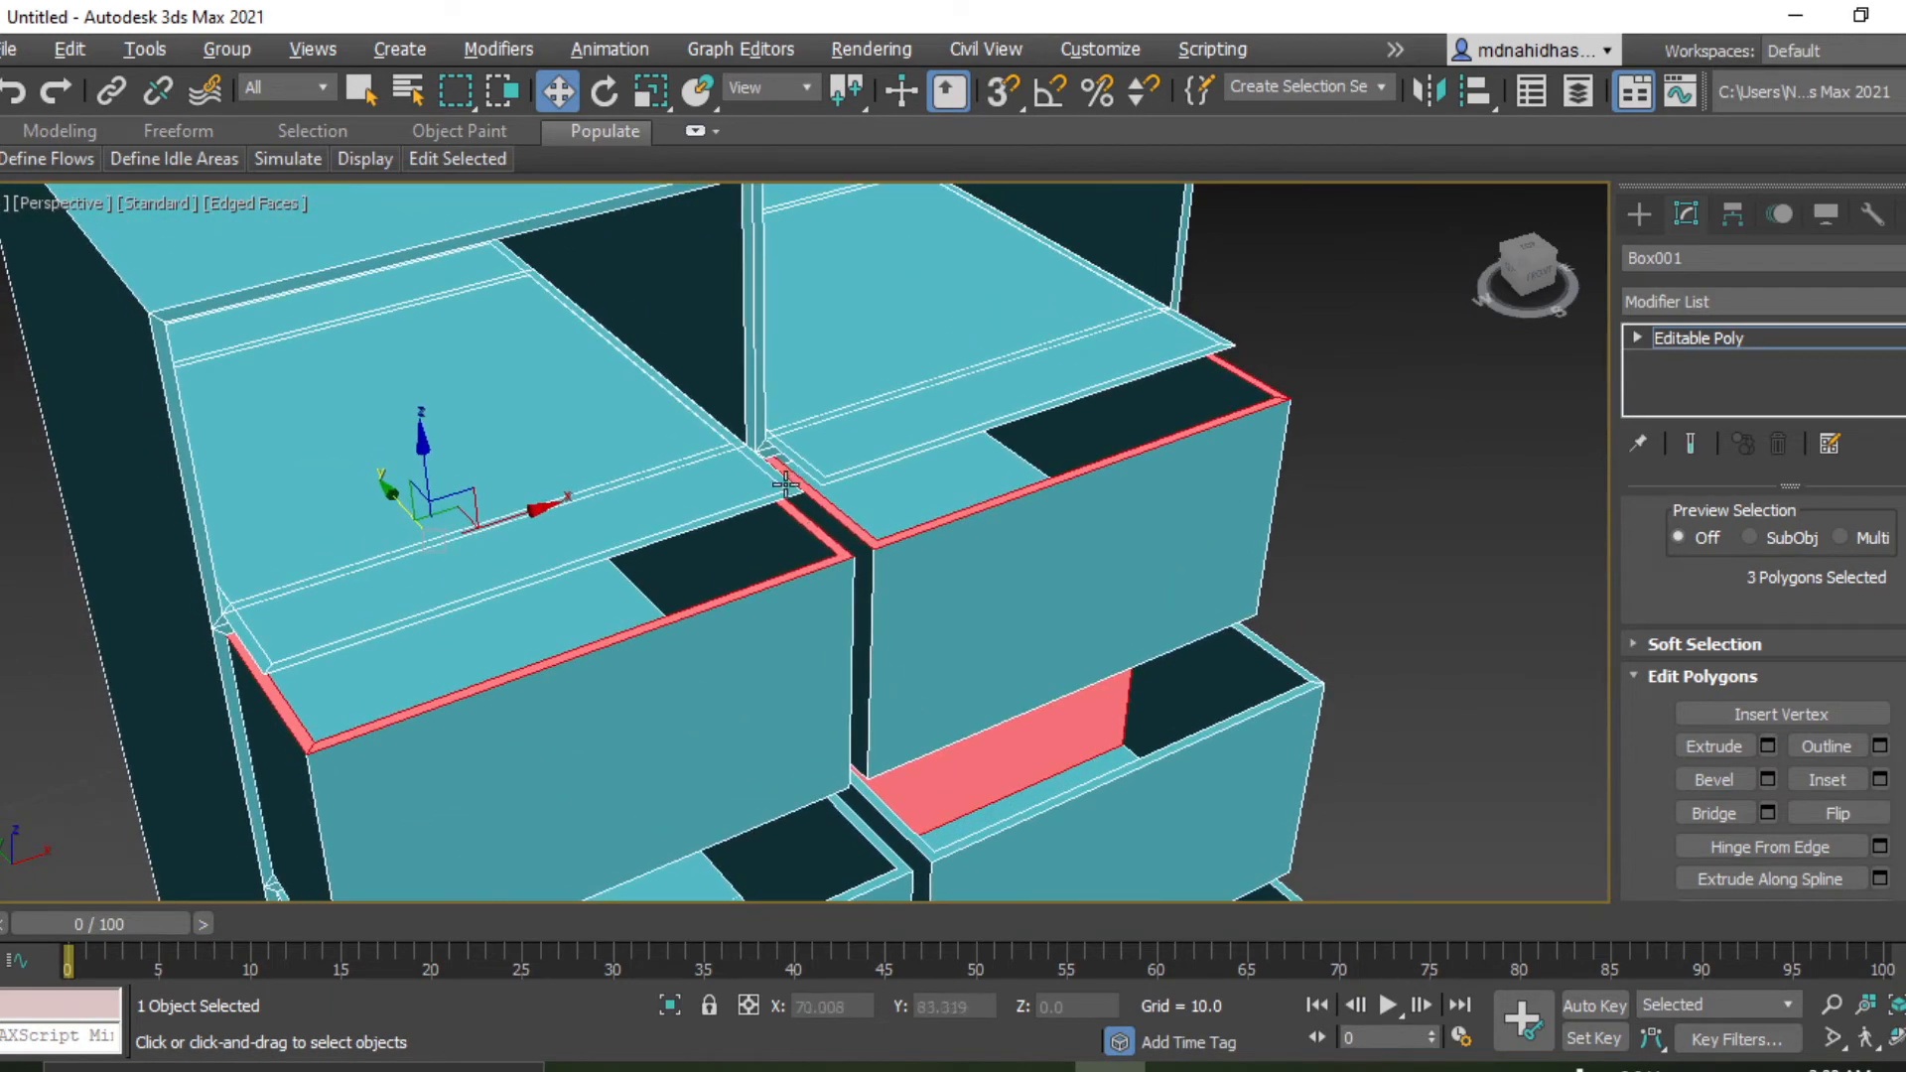
click(785, 484)
ctrl+click(818, 477)
click(1767, 746)
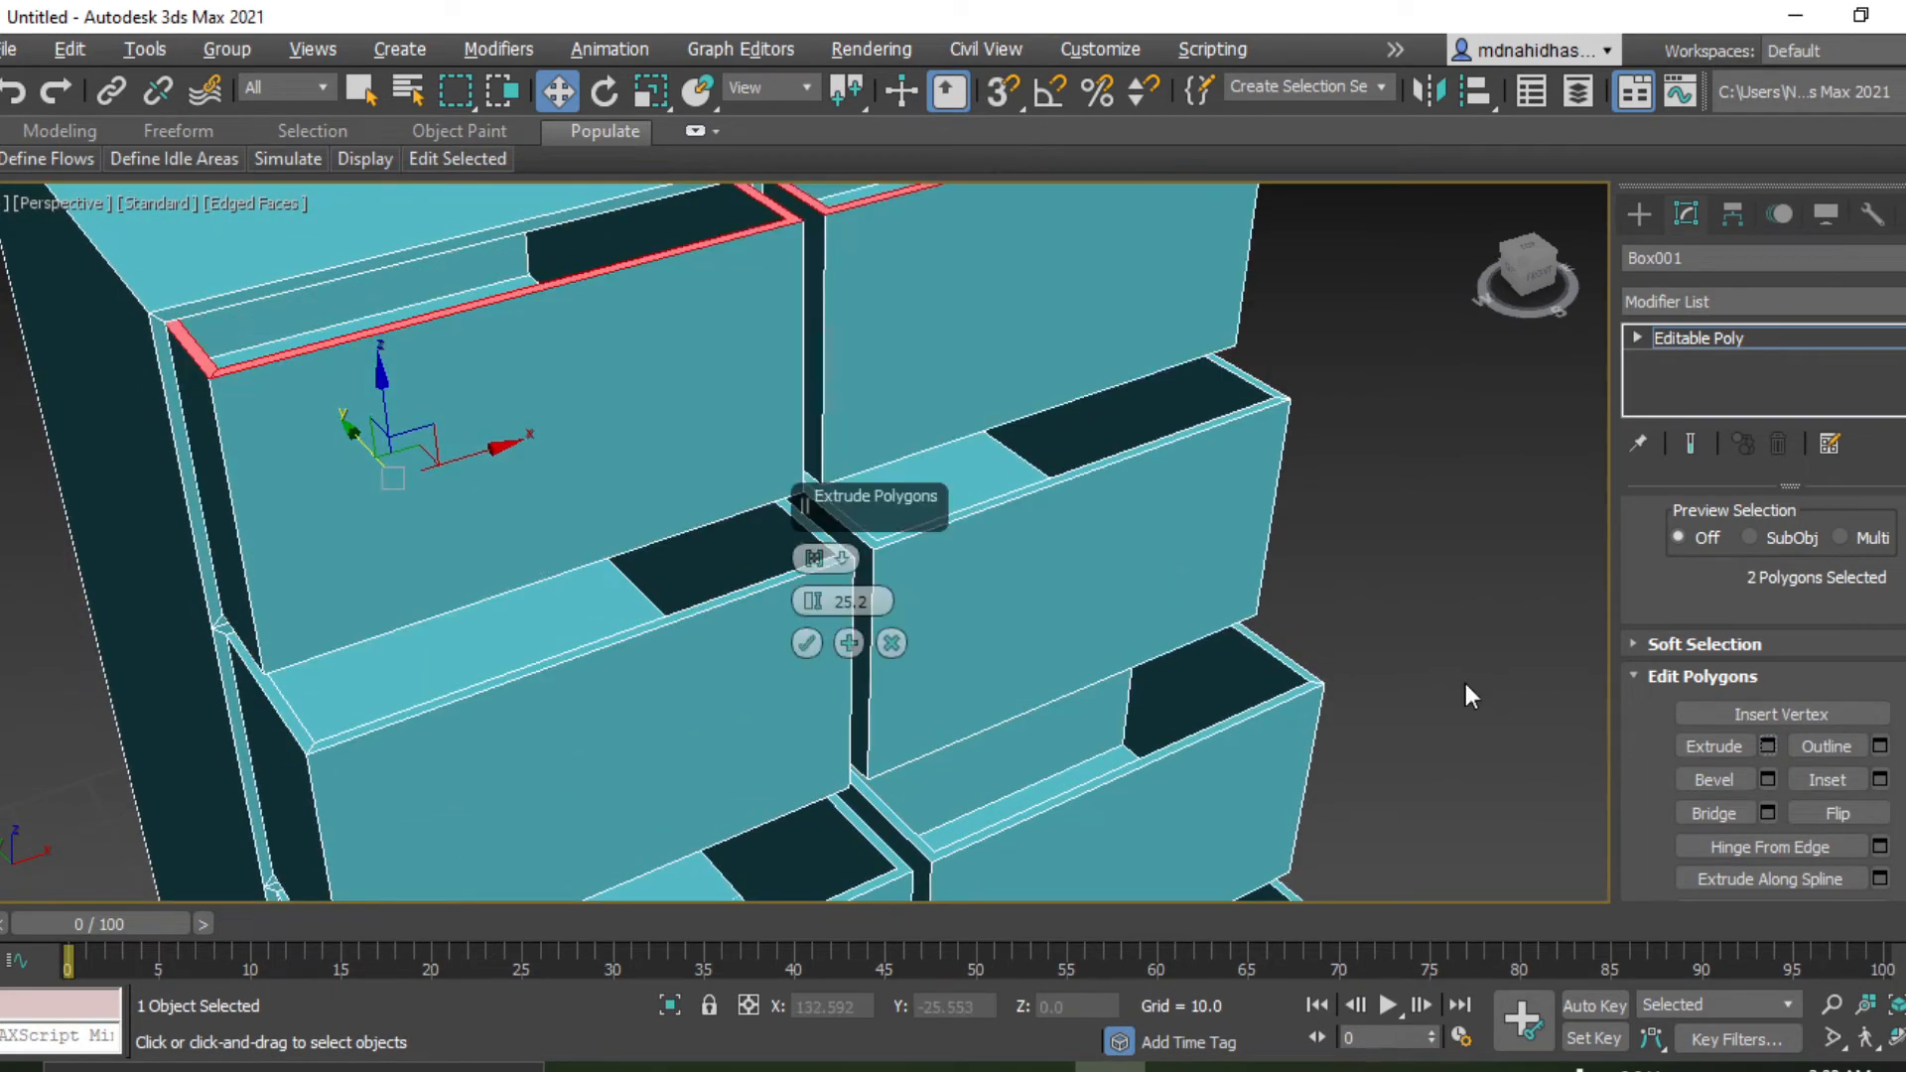
click(807, 643)
click(1442, 477)
Turn off the edged-faces display in the Perspective viewport and examine the cabinet with its open drawers.
scroll(1436, 480, down, 5)
mouse_move(1433, 493)
alt+middle_down()
mouse_move(1434, 549)
mouse_move(1291, 516)
mouse_move(1332, 474)
mouse_move(1528, 531)
mouse_move(1519, 492)
mouse_move(1451, 537)
mouse_move(776, 491)
mouse_move(834, 607)
mouse_move(914, 557)
mouse_move(981, 553)
mouse_move(1150, 396)
mouse_move(1460, 450)
mouse_move(1361, 247)
mouse_move(1011, 510)
mouse_move(883, 573)
mouse_move(1060, 493)
mouse_move(812, 554)
mouse_move(497, 506)
mouse_move(812, 536)
mouse_move(1172, 343)
mouse_move(1145, 193)
mouse_move(849, 266)
mouse_move(944, 247)
mouse_move(843, 540)
mouse_move(863, 585)
mouse_move(761, 223)
mouse_move(1021, 270)
mouse_move(1047, 376)
alt+middle_up()
key(F4)
scroll(844, 576, up, 5)
middle_drag(844, 576, 976, 369)
alt+middle_drag(979, 457, 794, 510)
scroll(818, 562, down, 5)
scroll(1084, 408, down, 3)
scroll(1043, 595, up, 4)
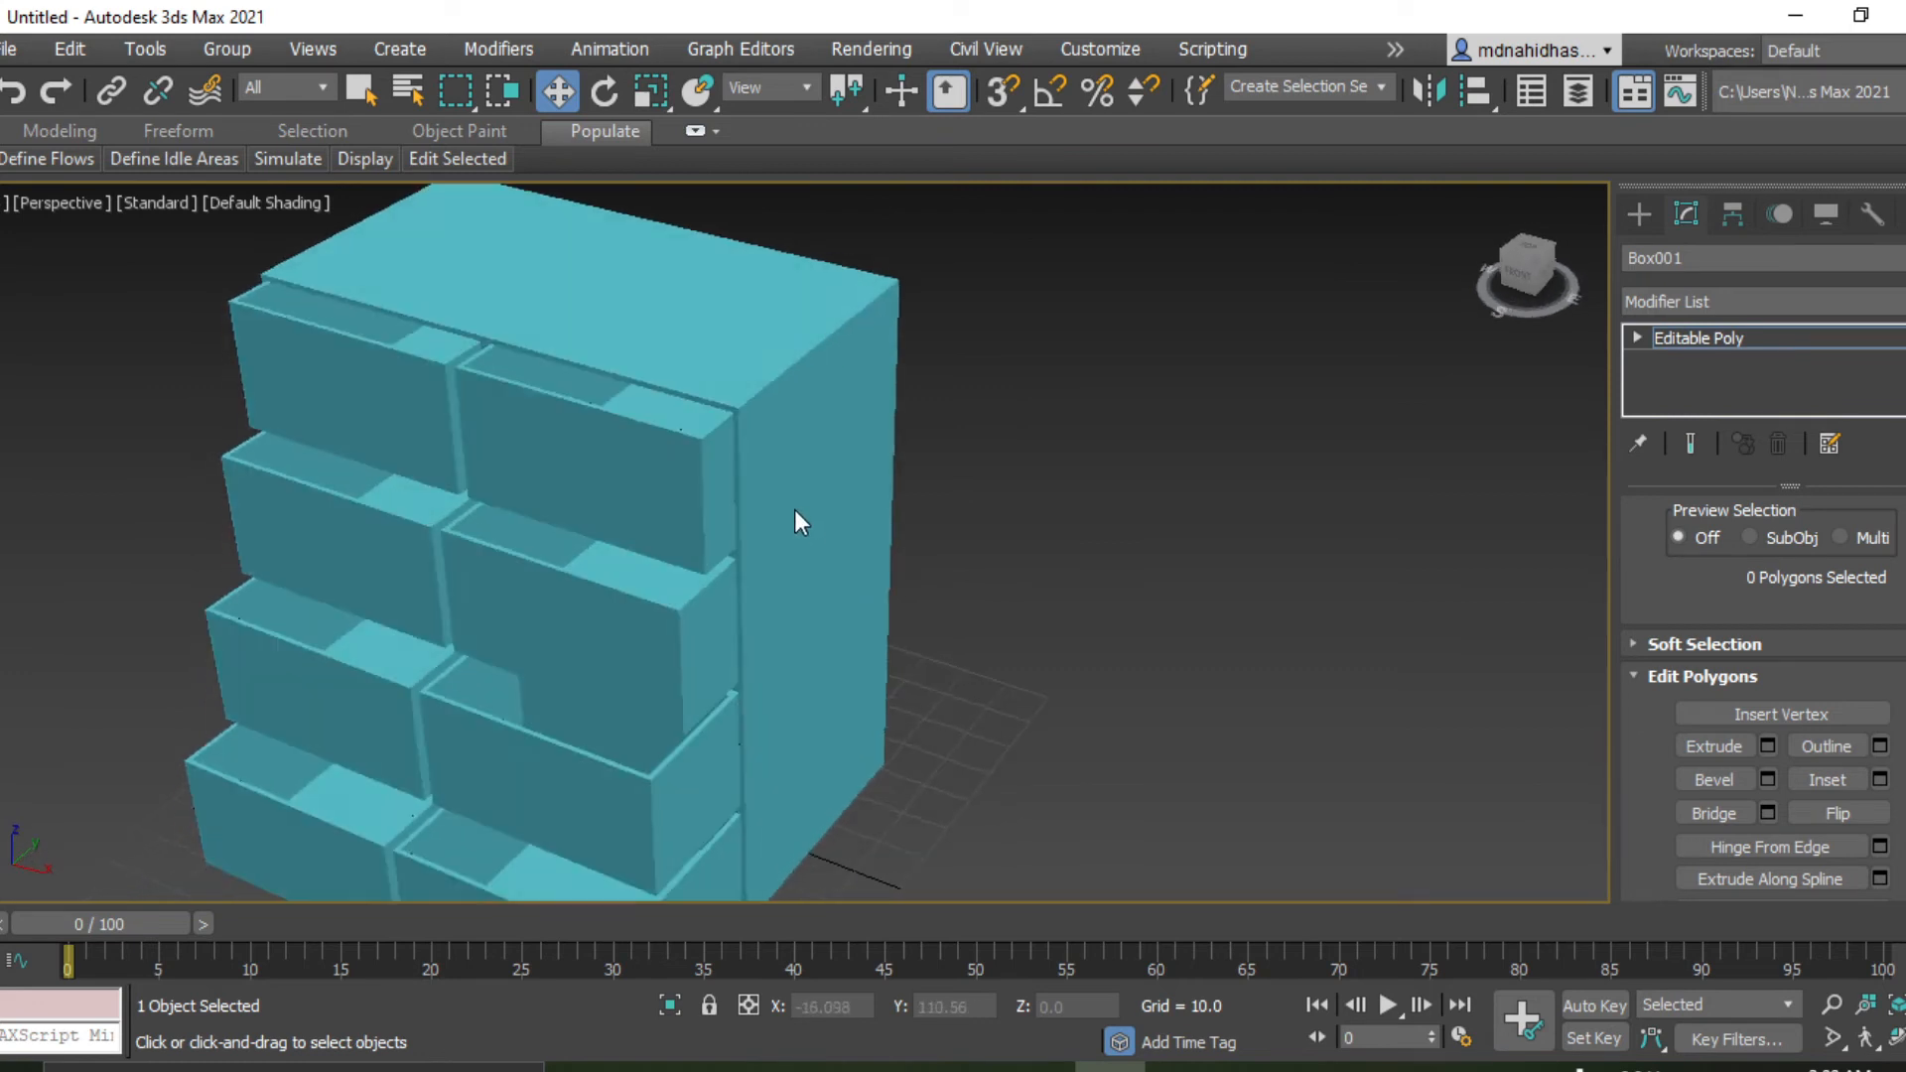
scroll(959, 474, down, 3)
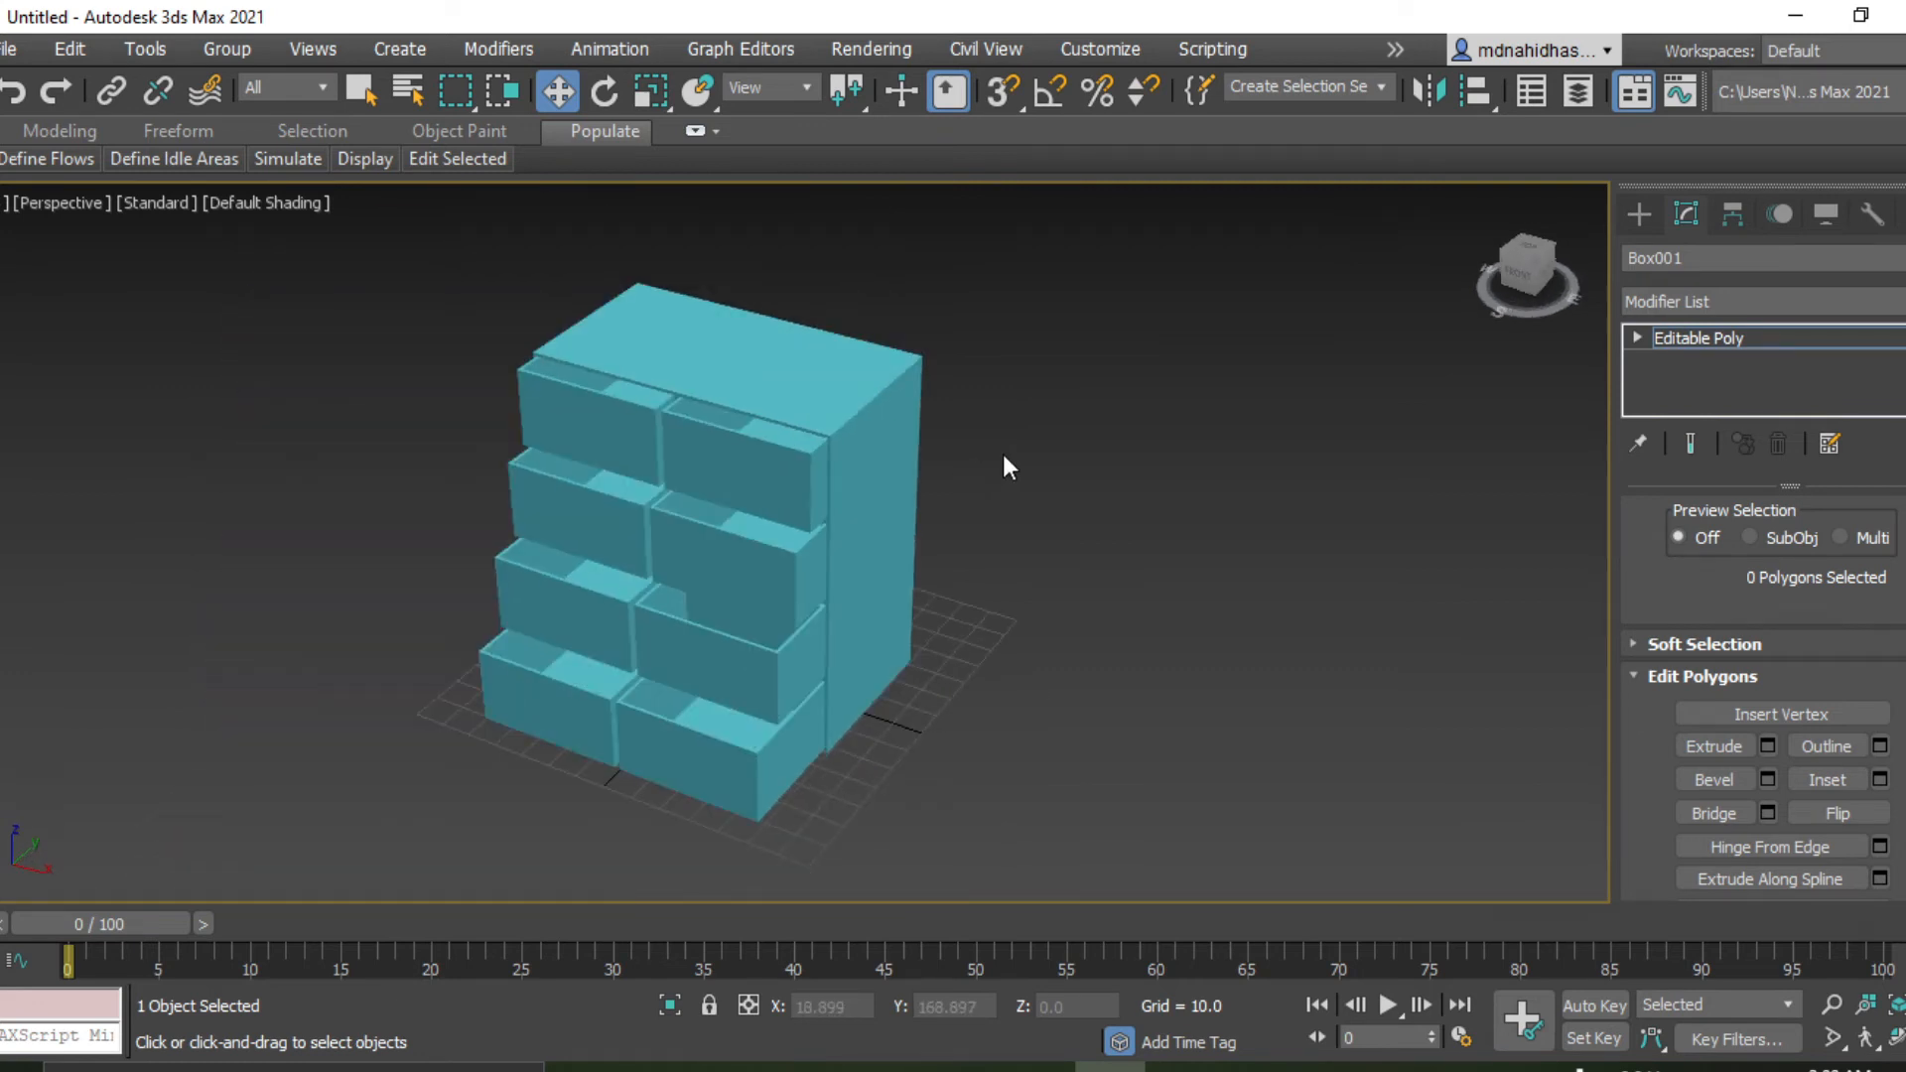
Change the first Material Editor slot to the Scanline Standard (Legacy) type, expanding the browser's list to include the additional material types.
key(m)
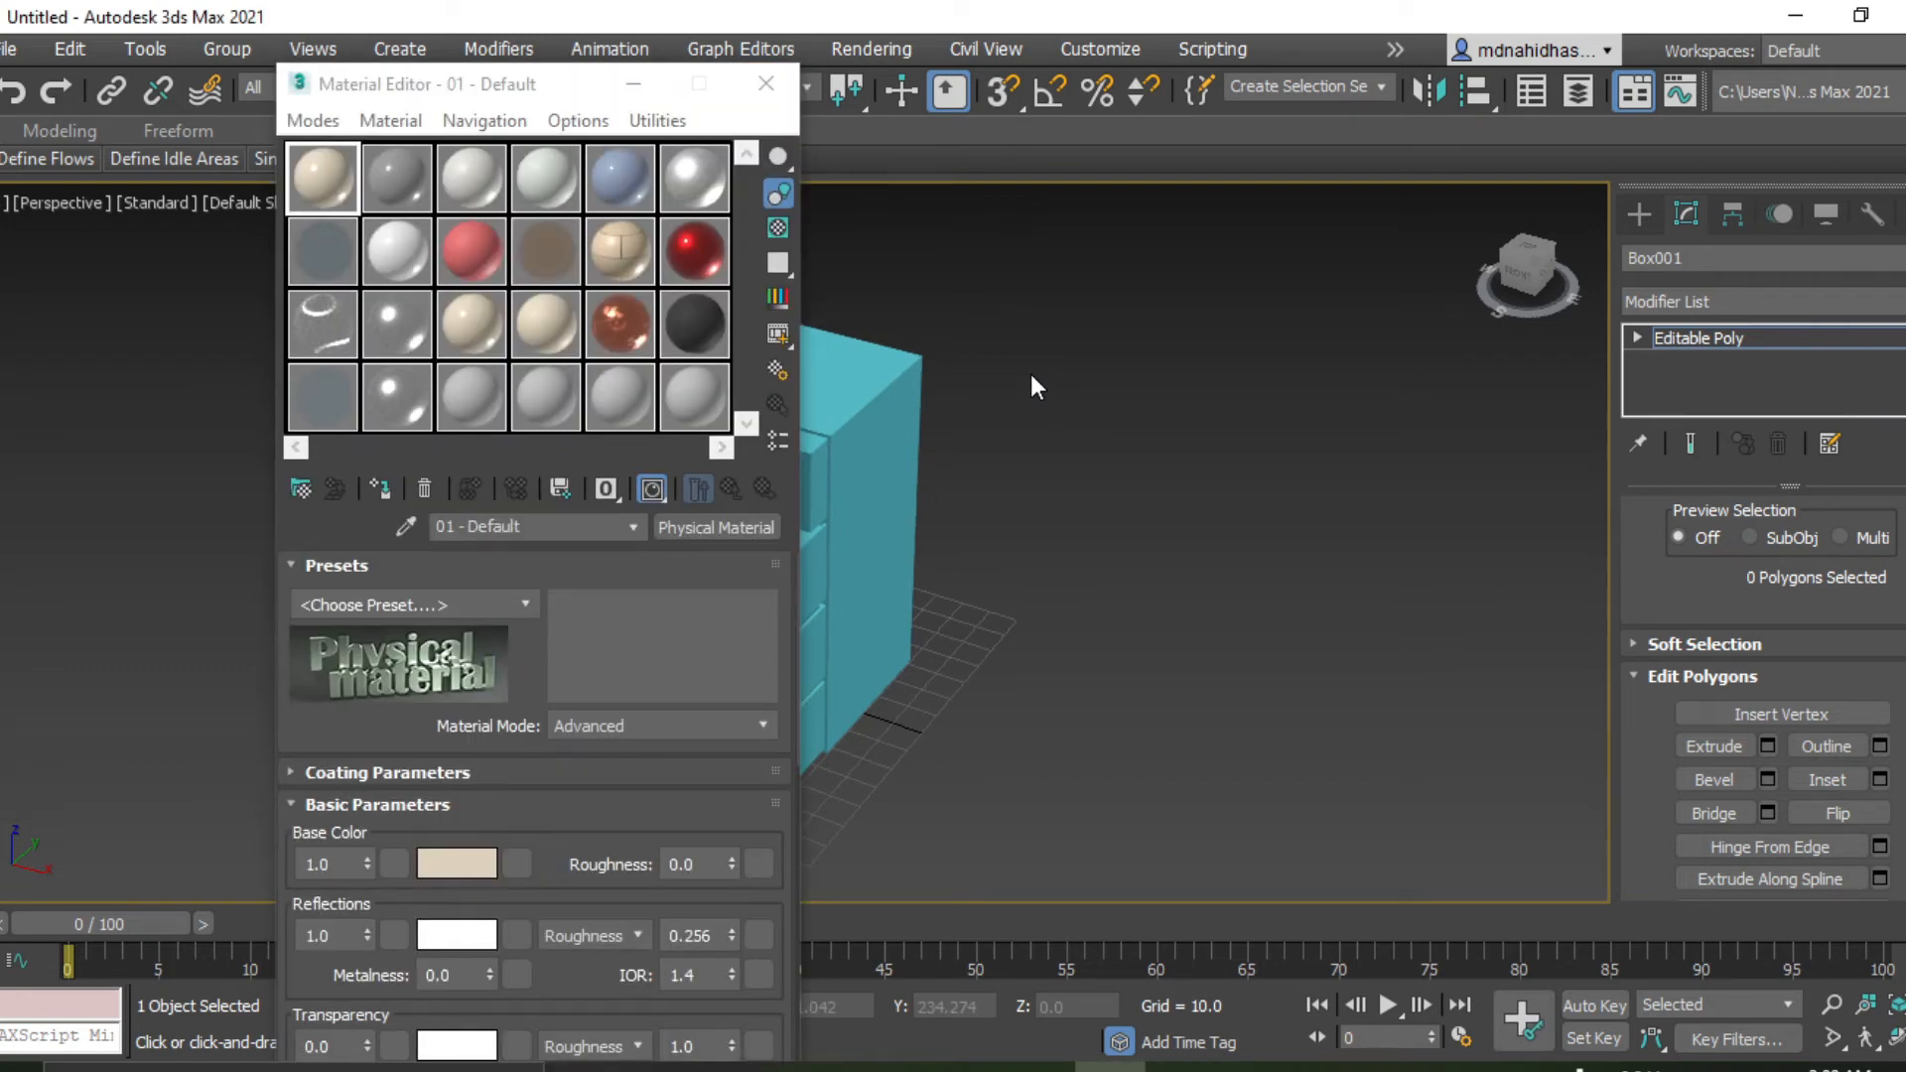
click(735, 524)
scroll(345, 562, down, 4)
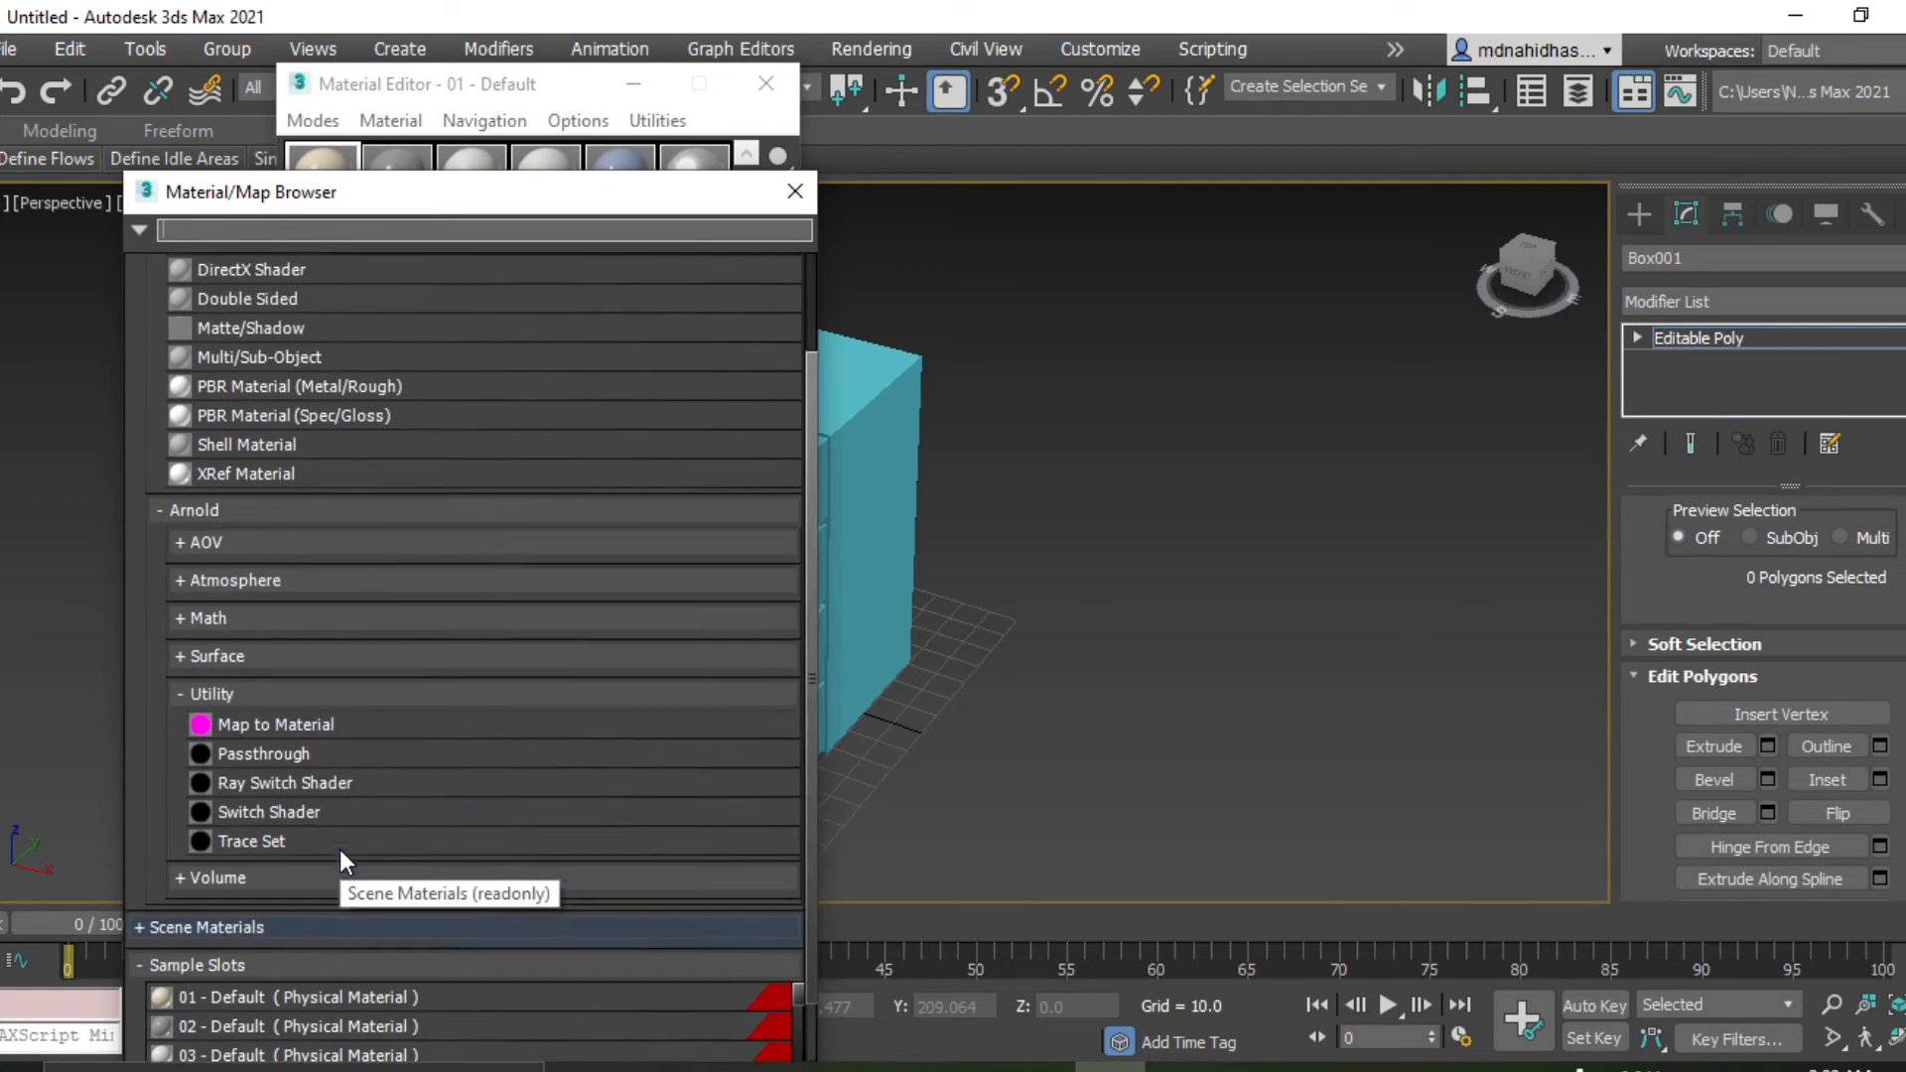
scroll(343, 804, up, 4)
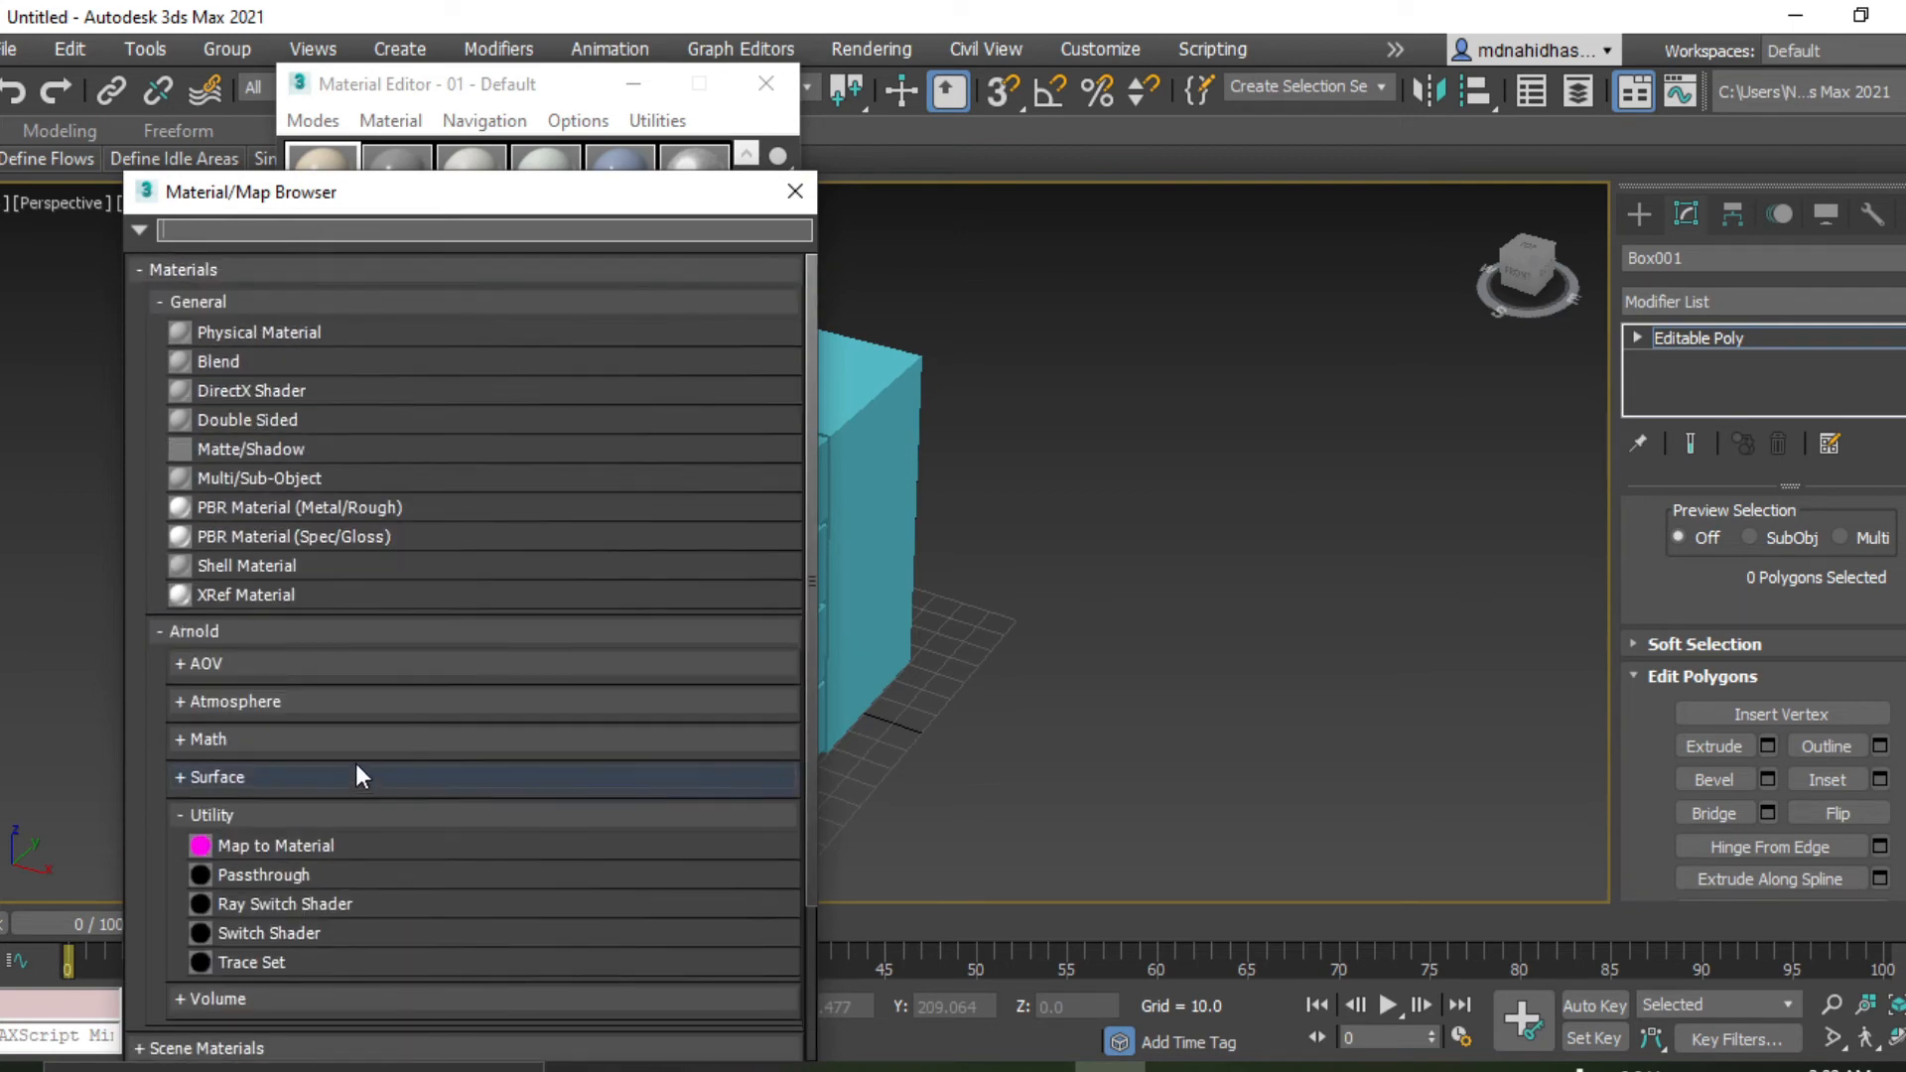
click(139, 230)
click(207, 511)
scroll(253, 629, down, 5)
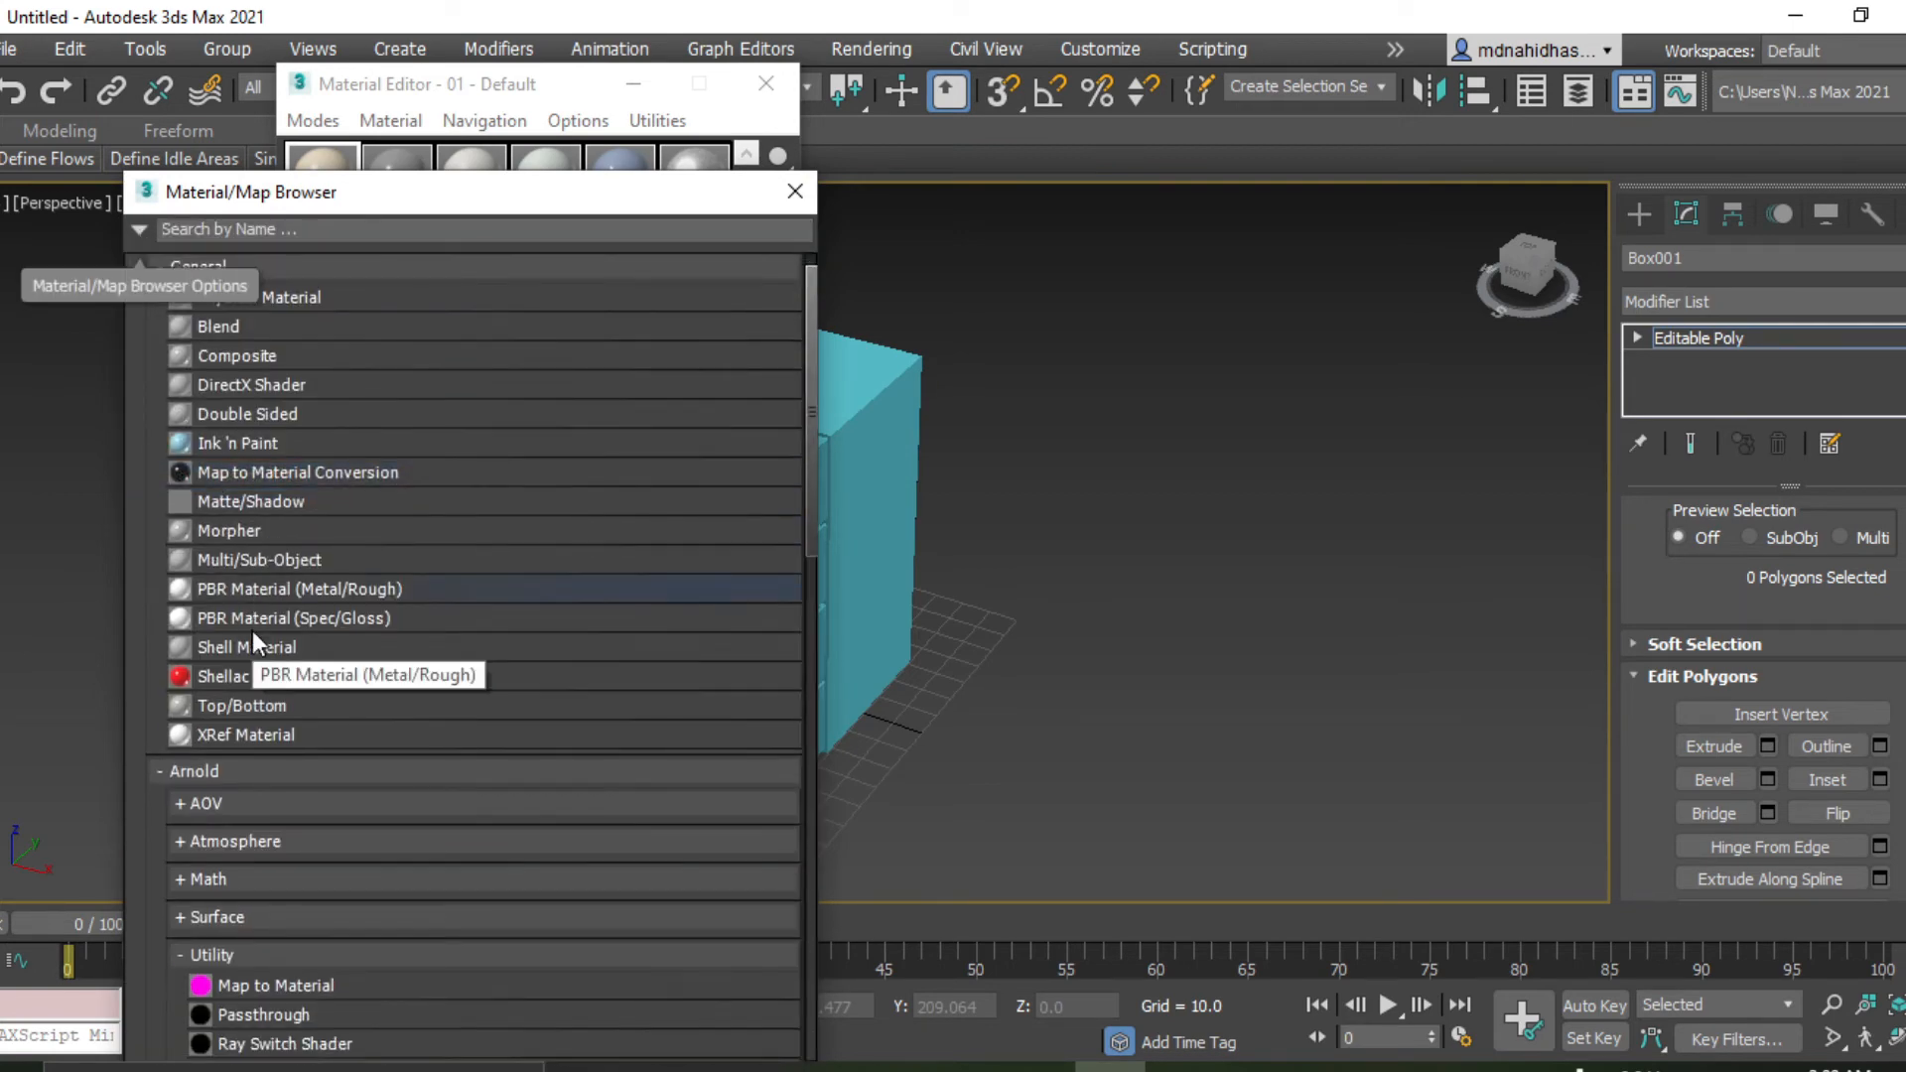
scroll(258, 633, down, 1)
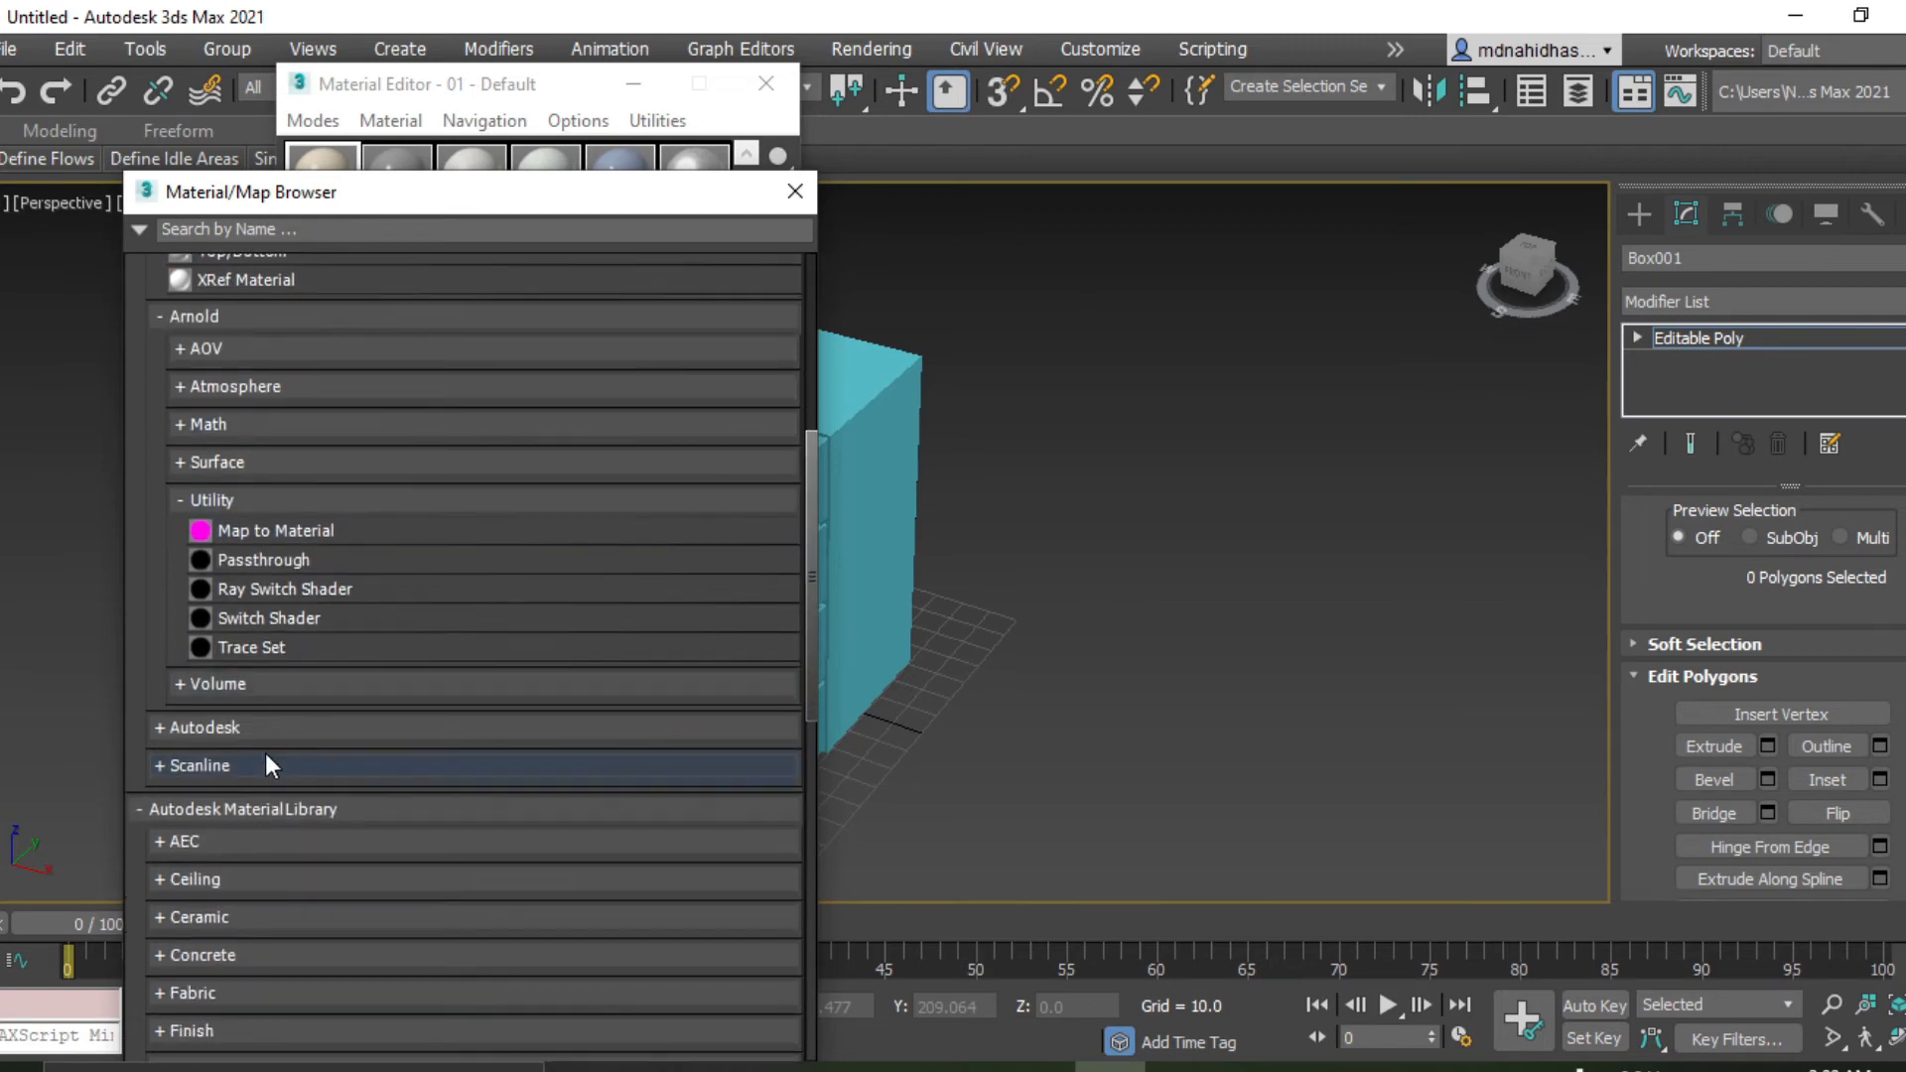
click(265, 760)
scroll(438, 830, down, 1)
click(379, 818)
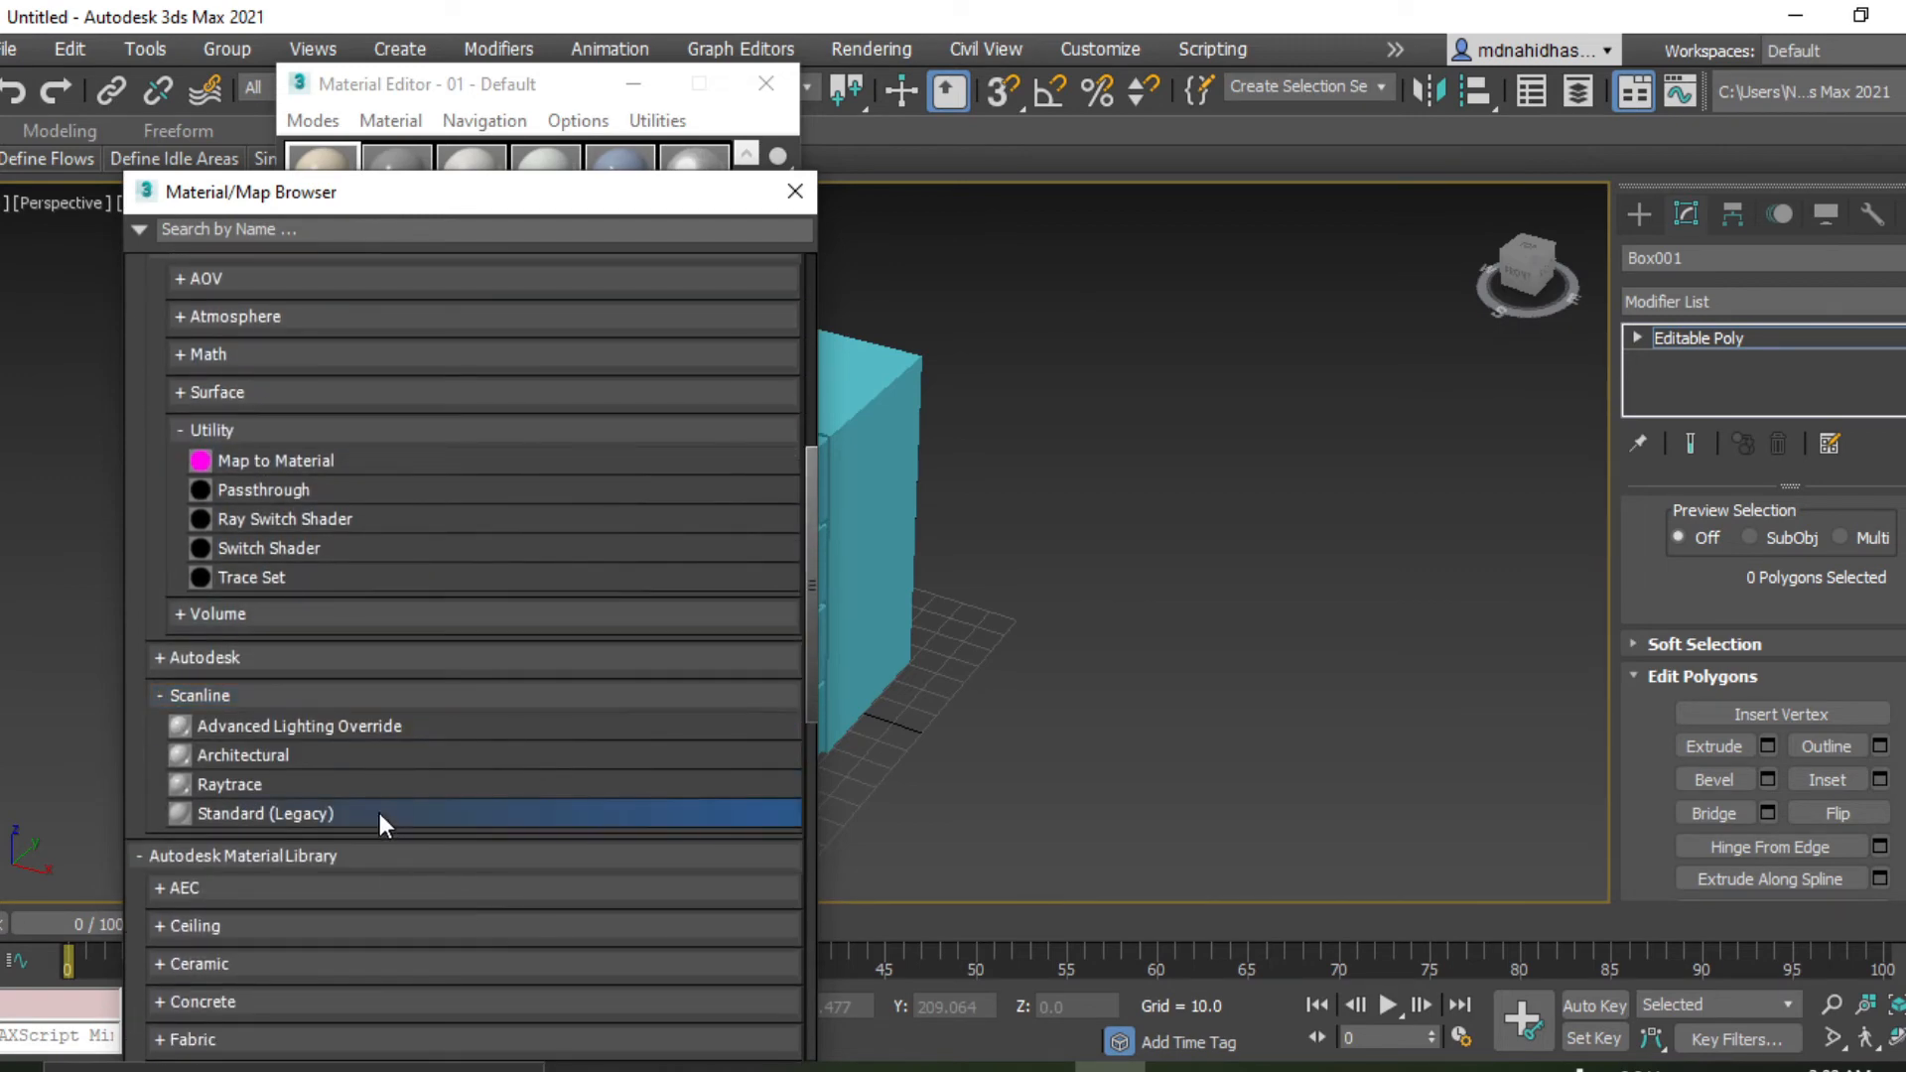
double_click(379, 813)
Choose a Bitmap map for the material's diffuse colour.
click(510, 753)
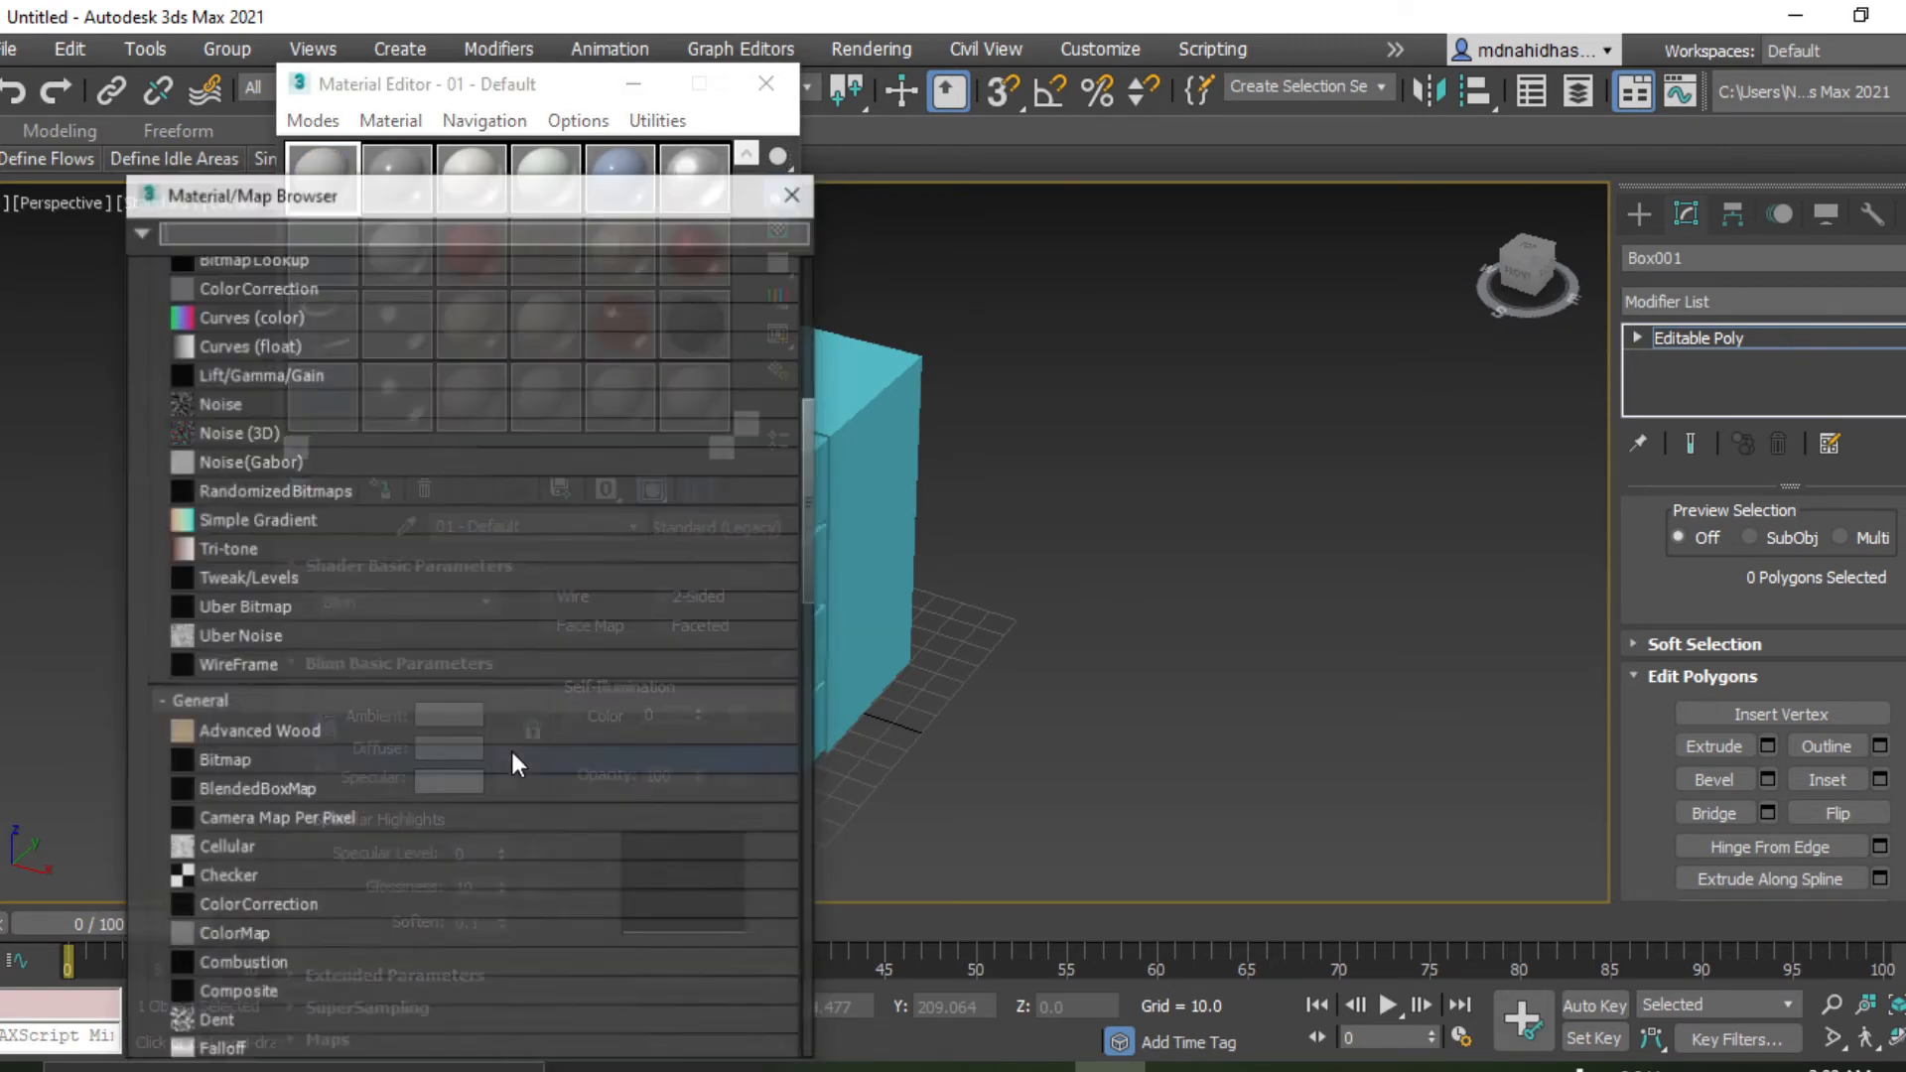
scroll(337, 431, up, 1)
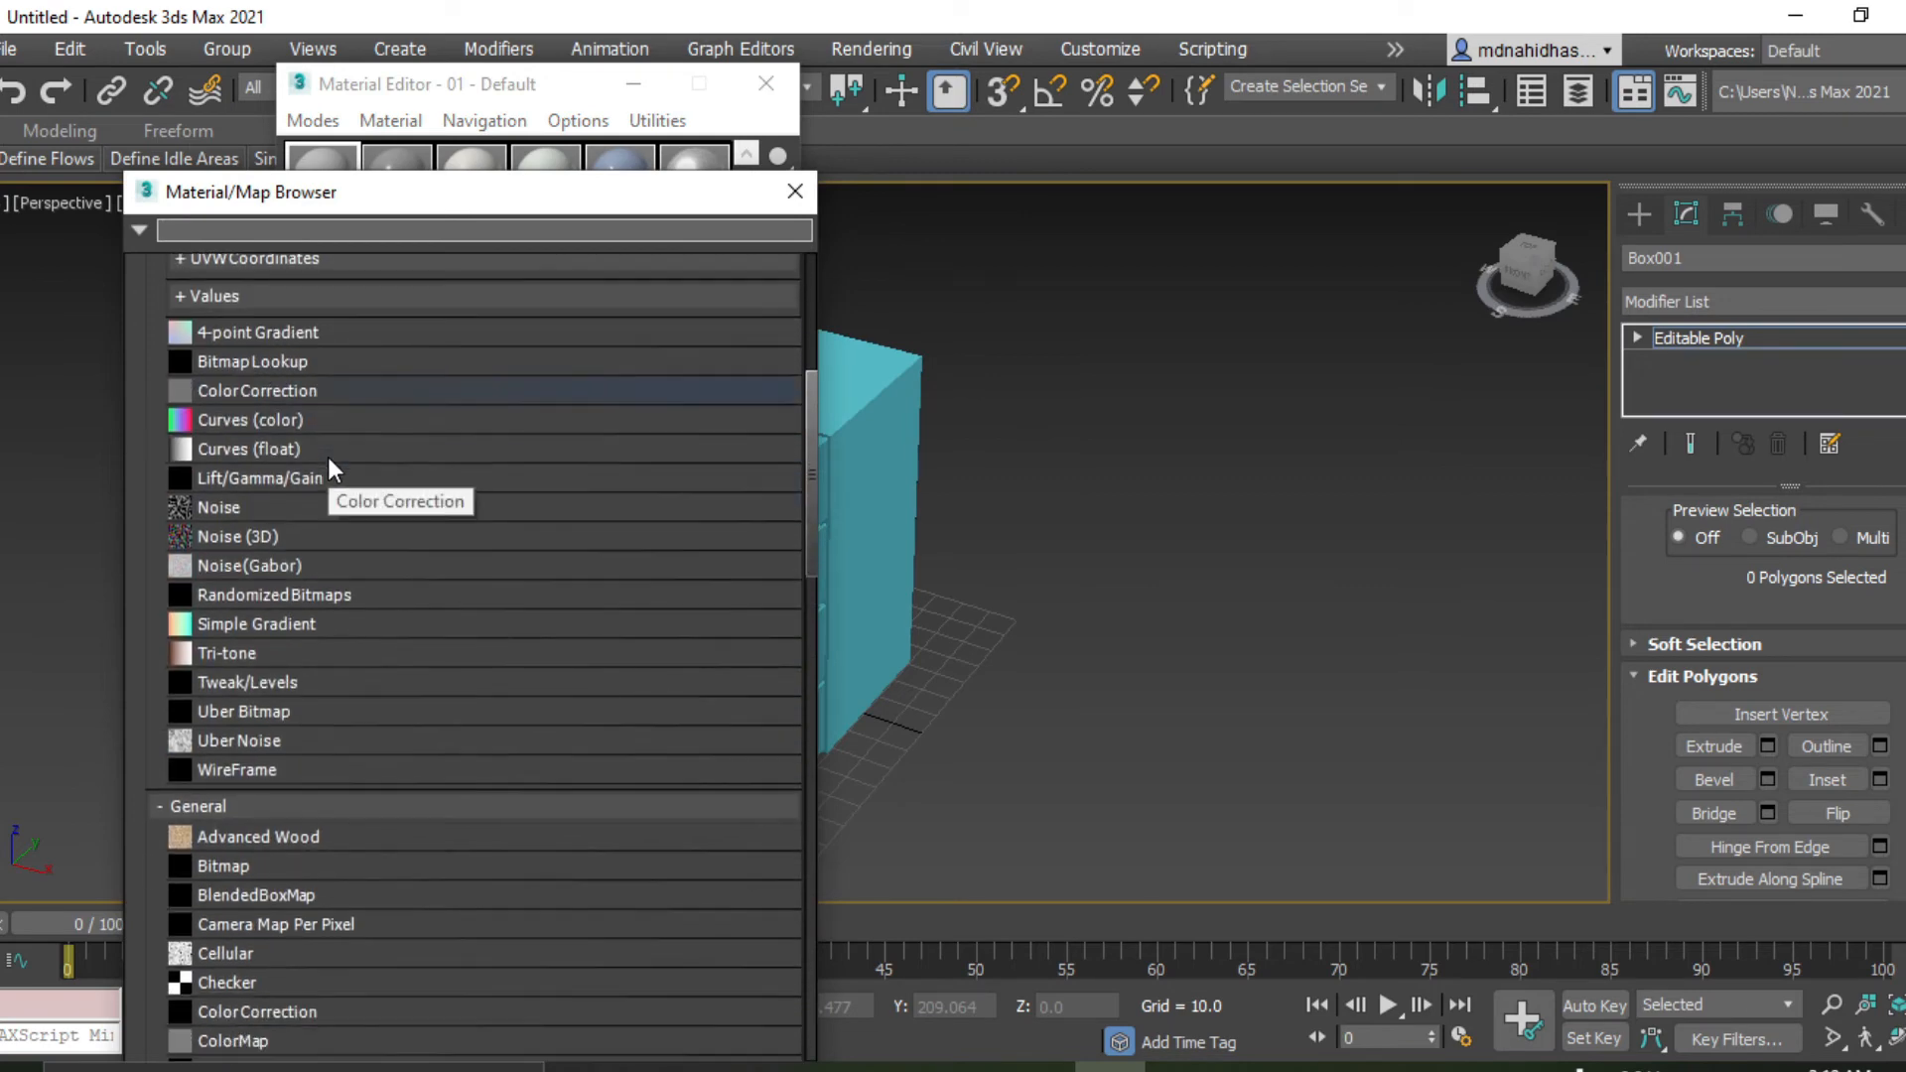
scroll(326, 457, down, 2)
click(240, 655)
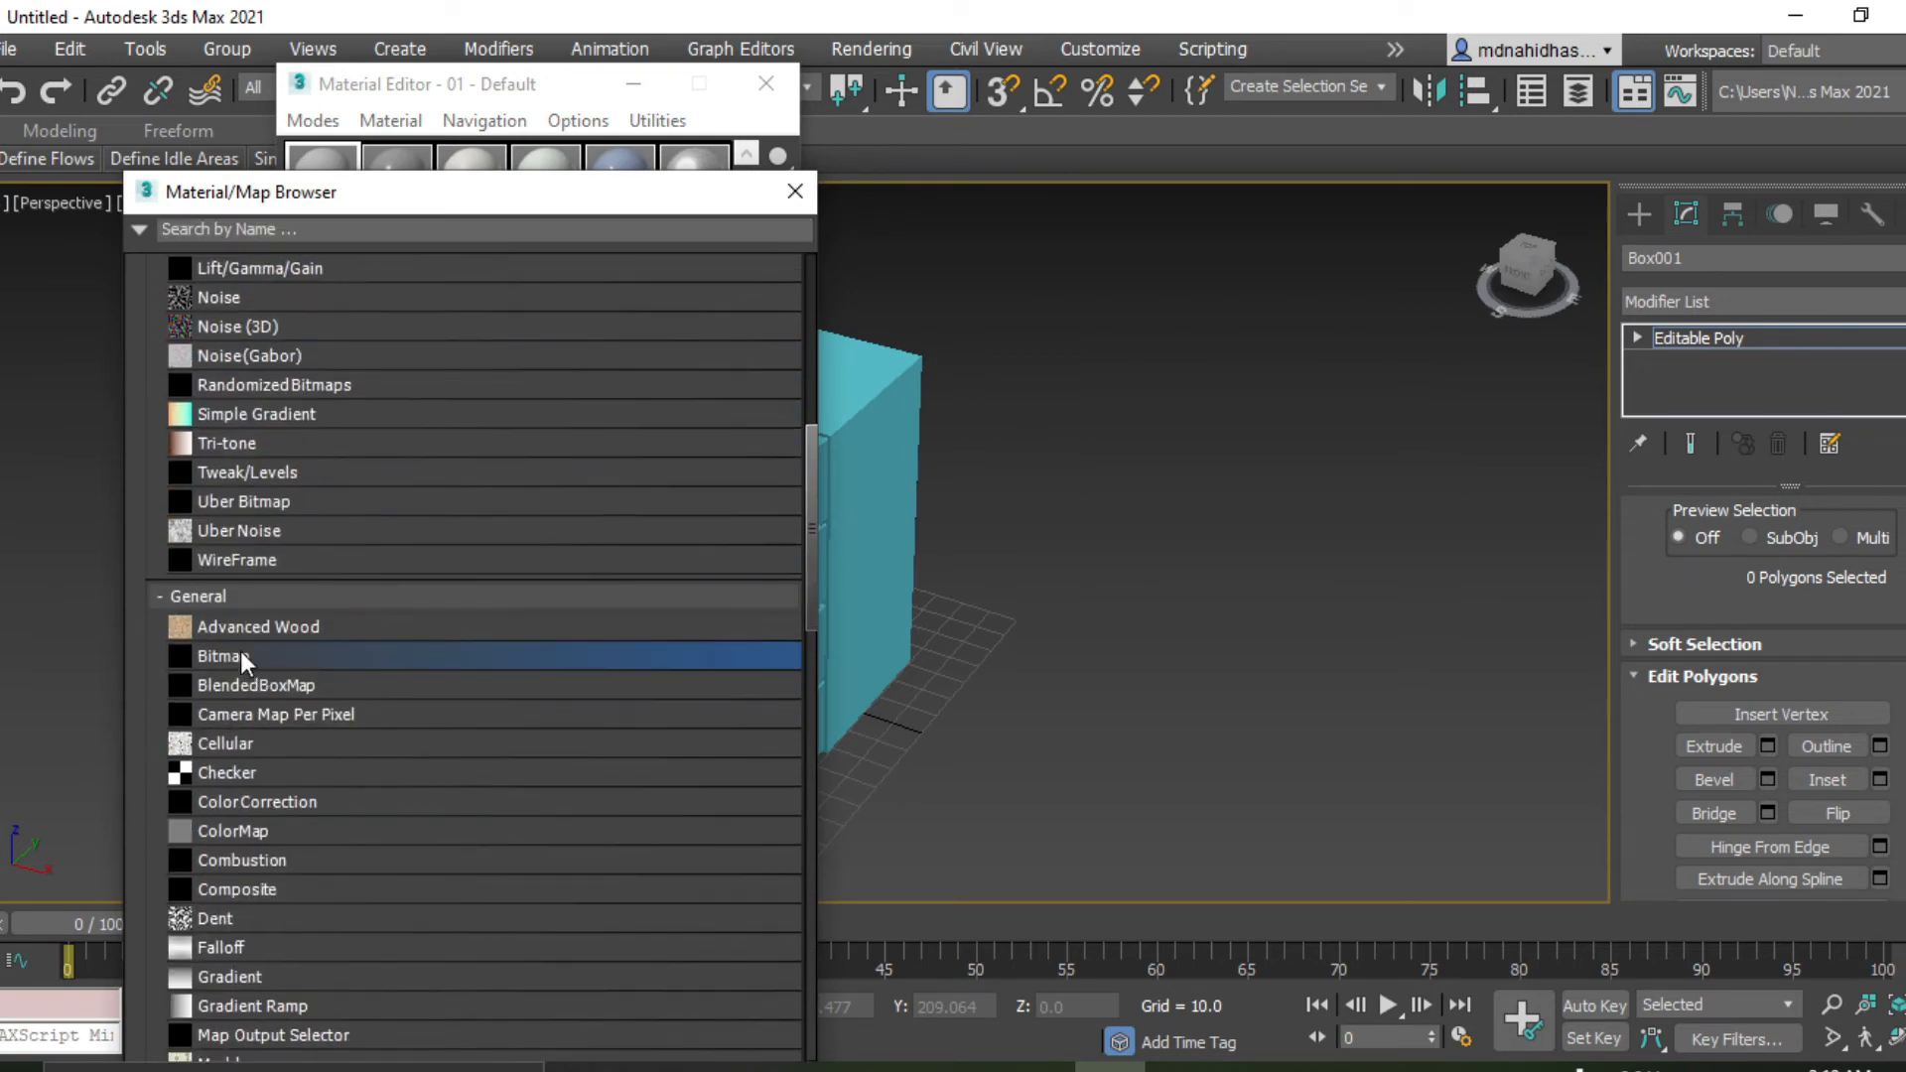
double_click(240, 655)
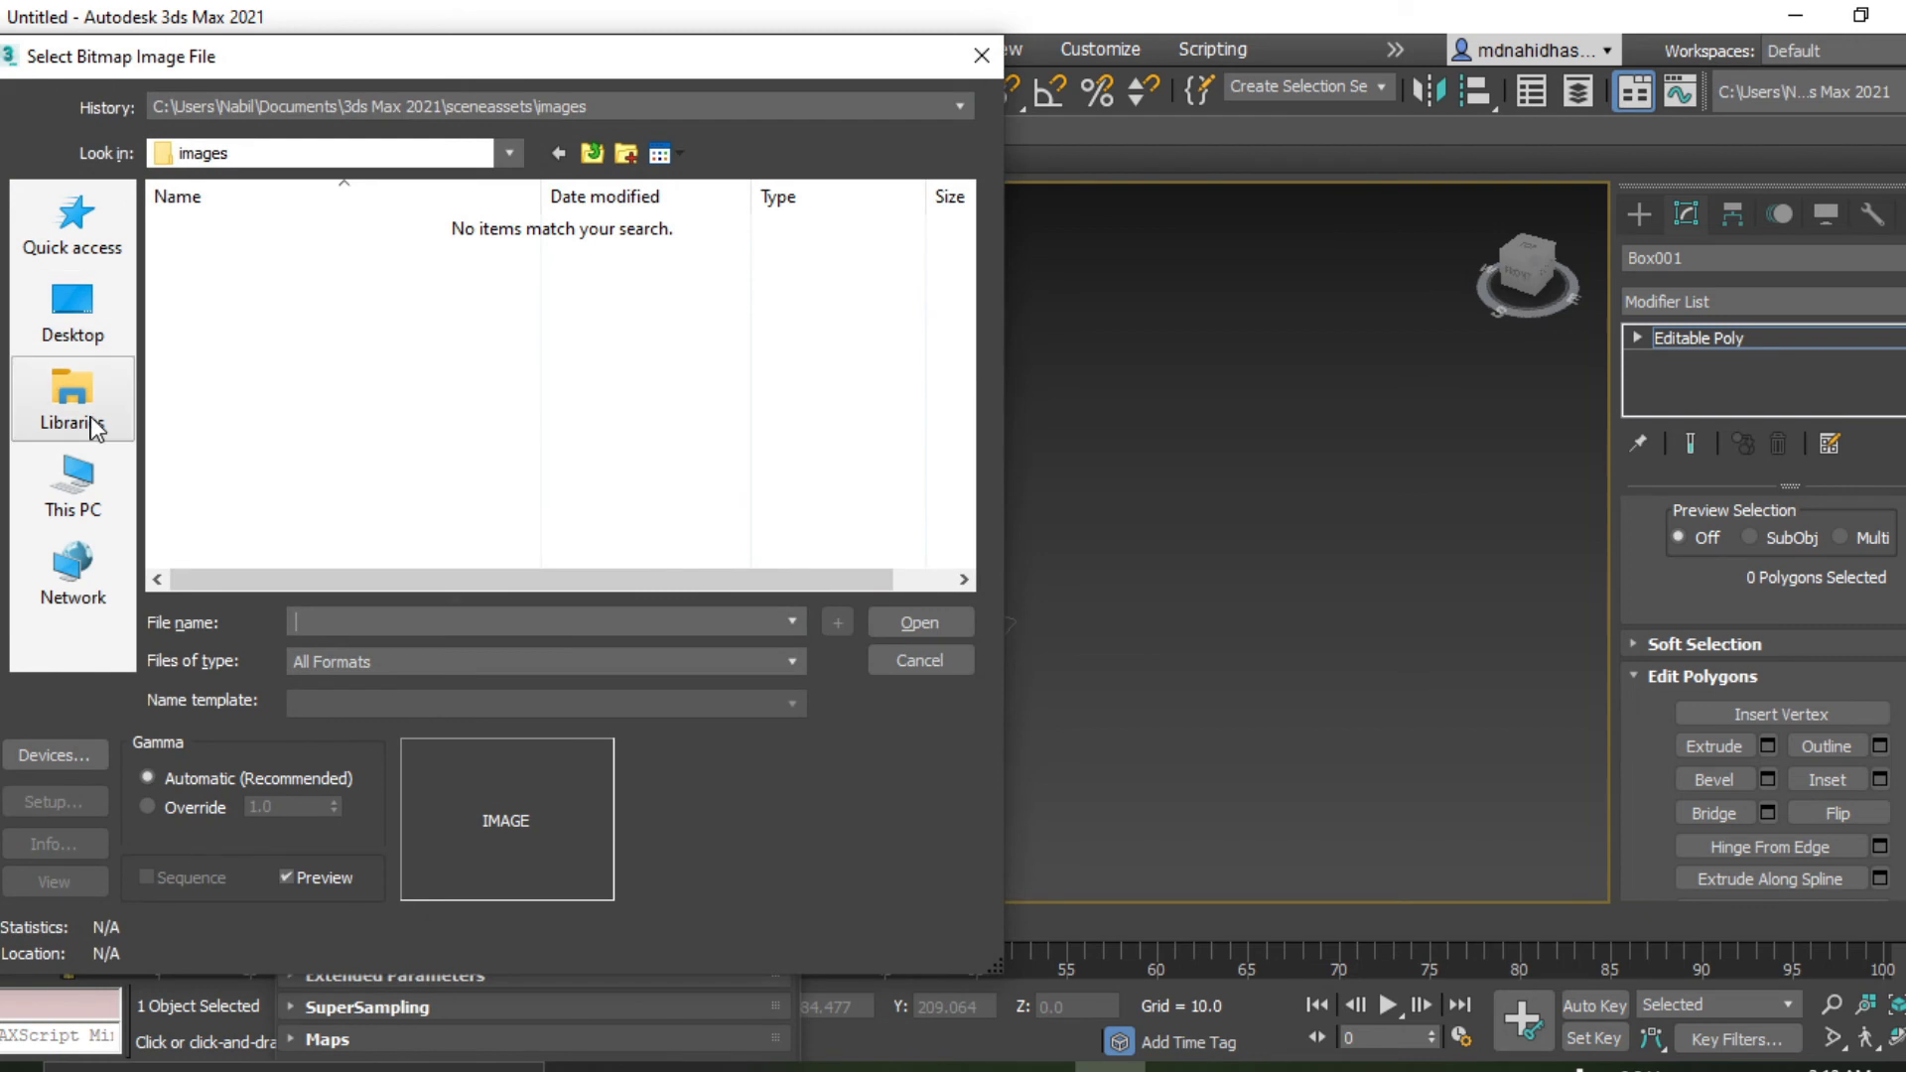
Load the 12-124905_wardrobe-wood-texture JPG from the Downloads folder as the bitmap image.
click(74, 407)
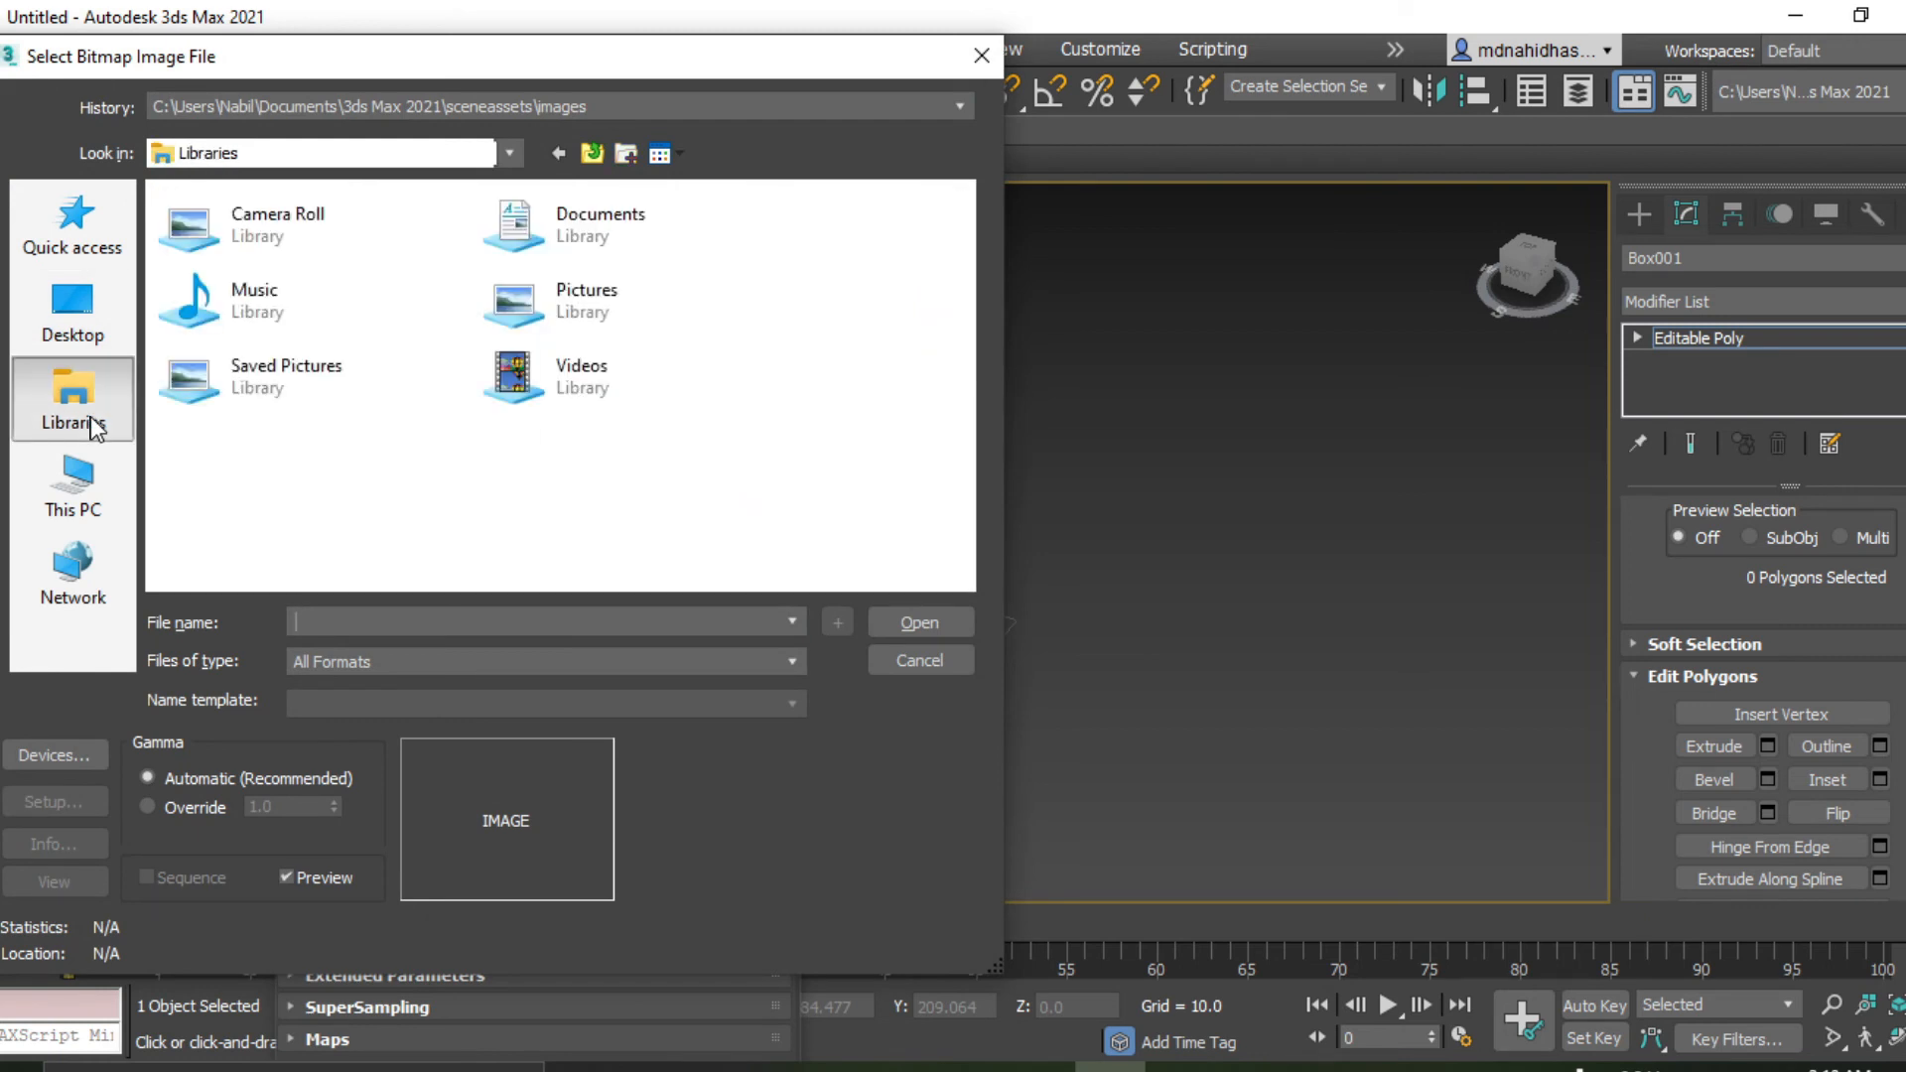
click(69, 484)
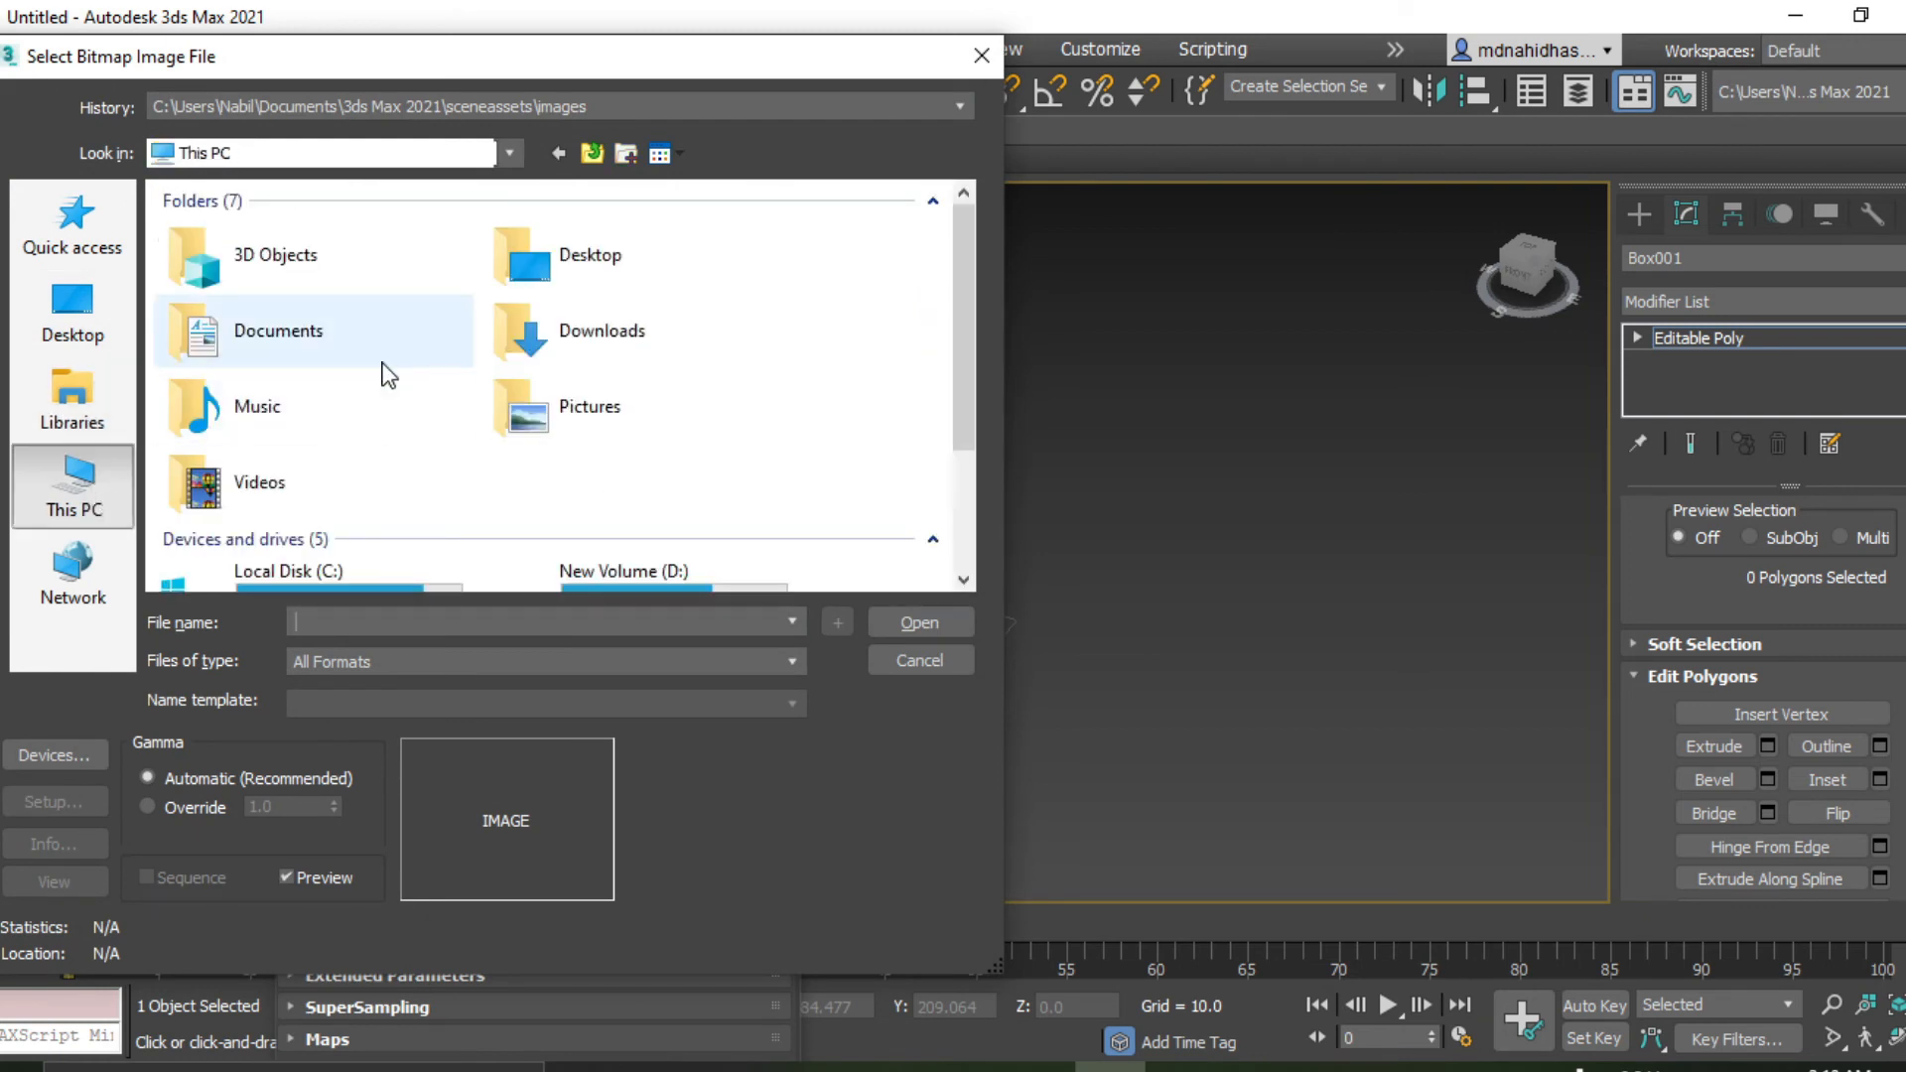
double_click(518, 266)
scroll(294, 357, down, 10)
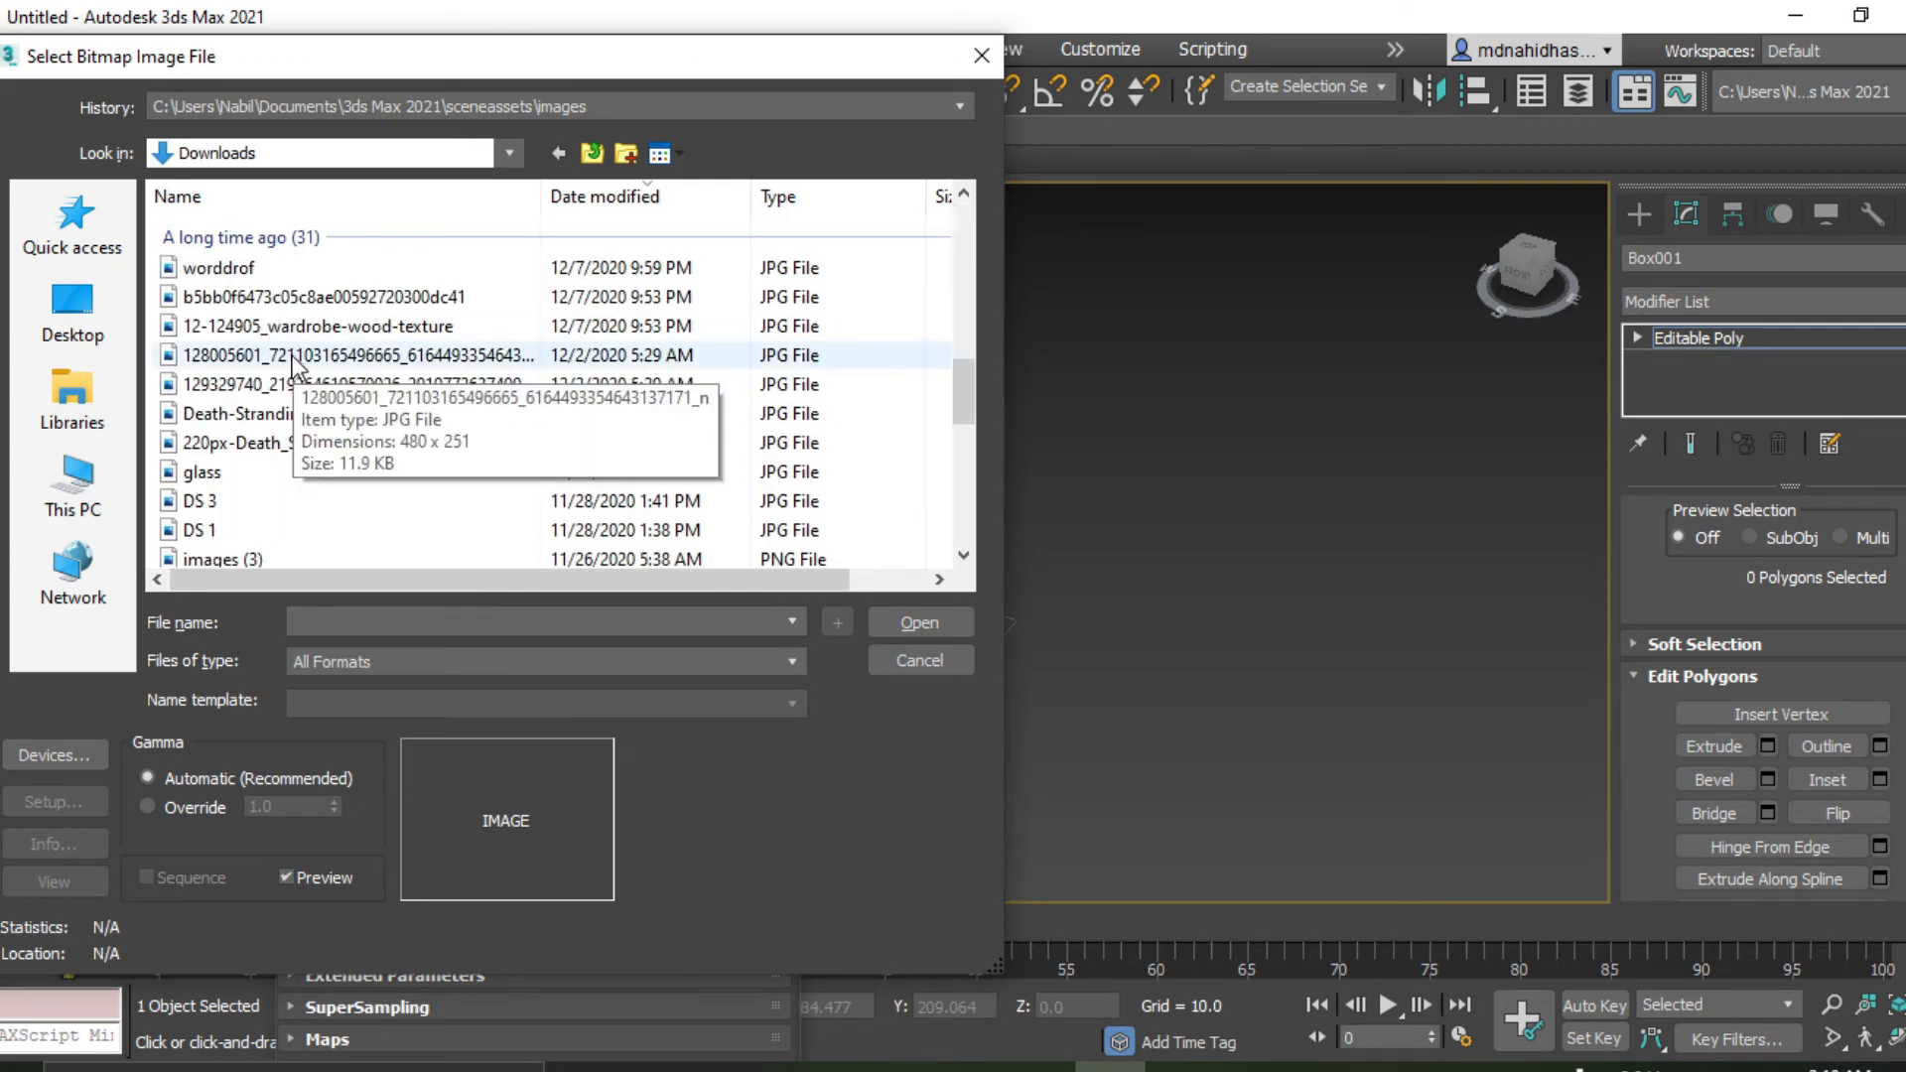
click(294, 330)
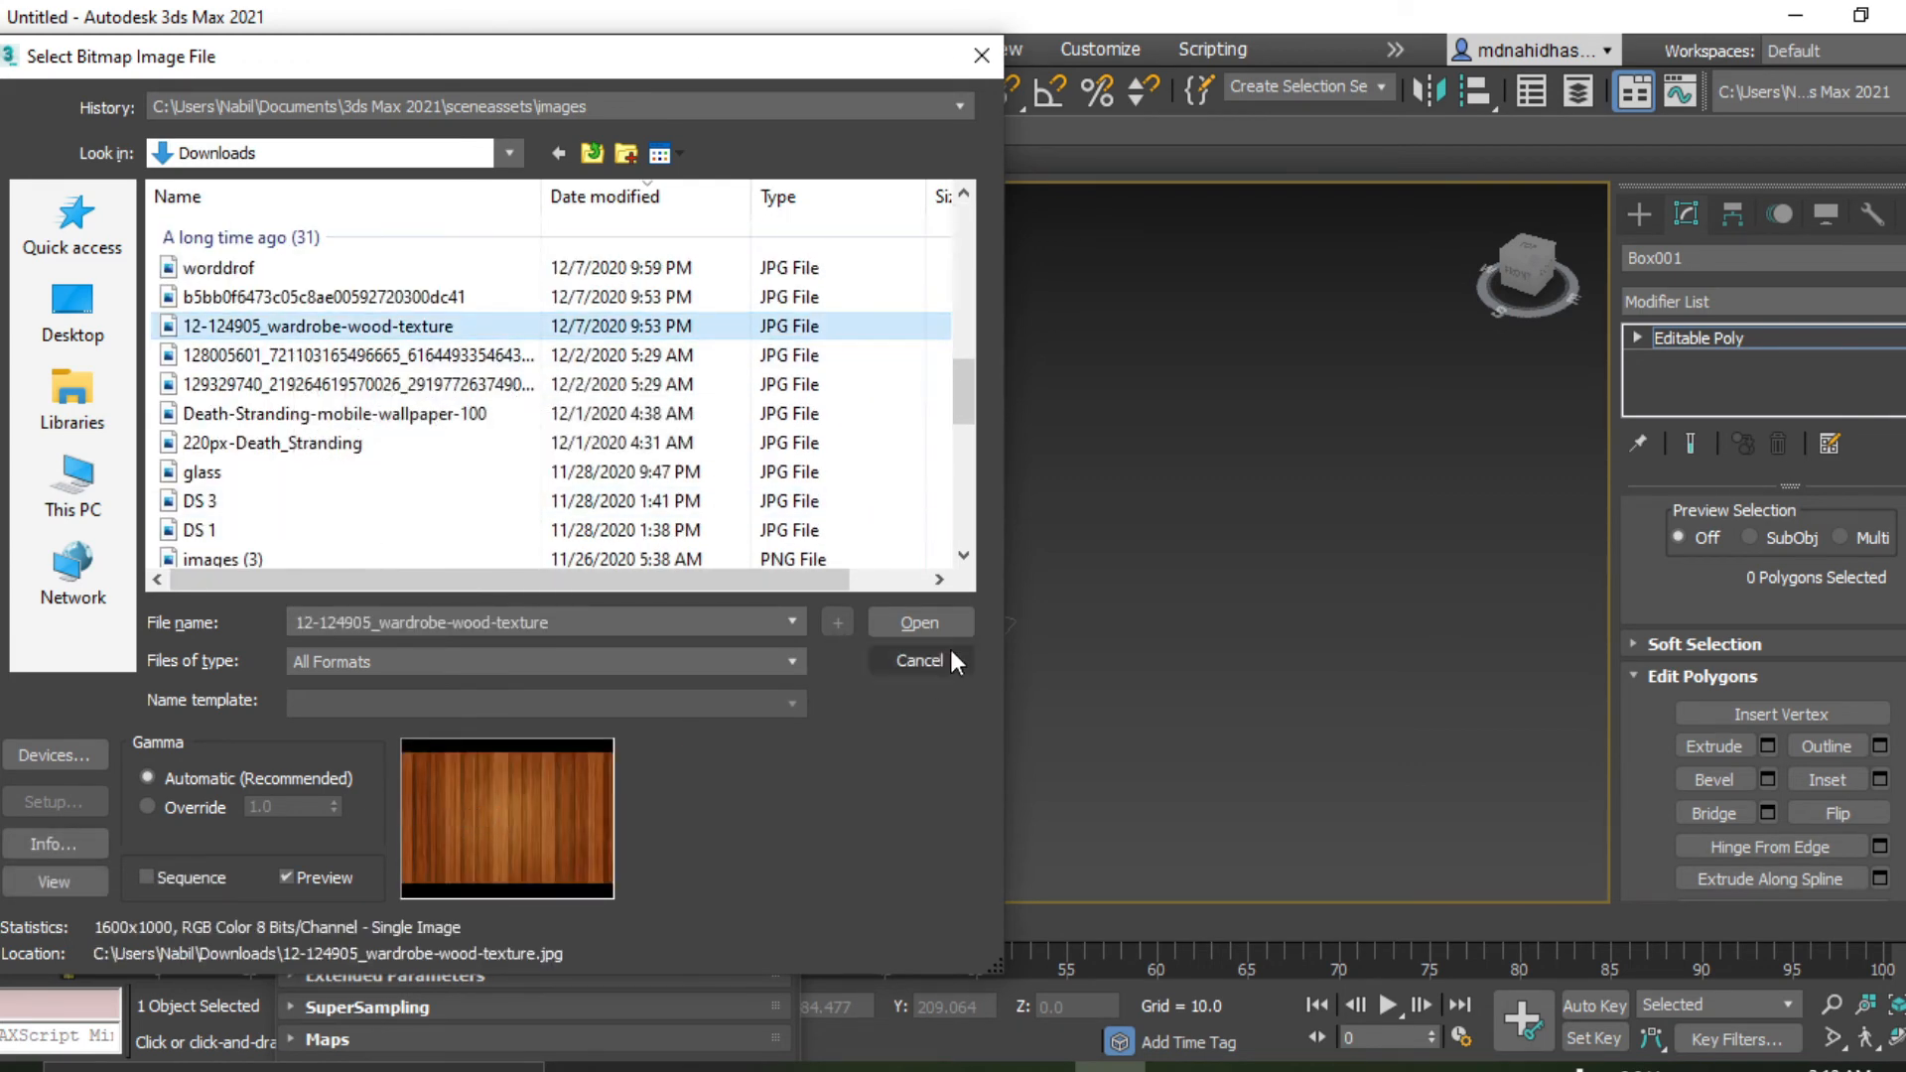
click(919, 622)
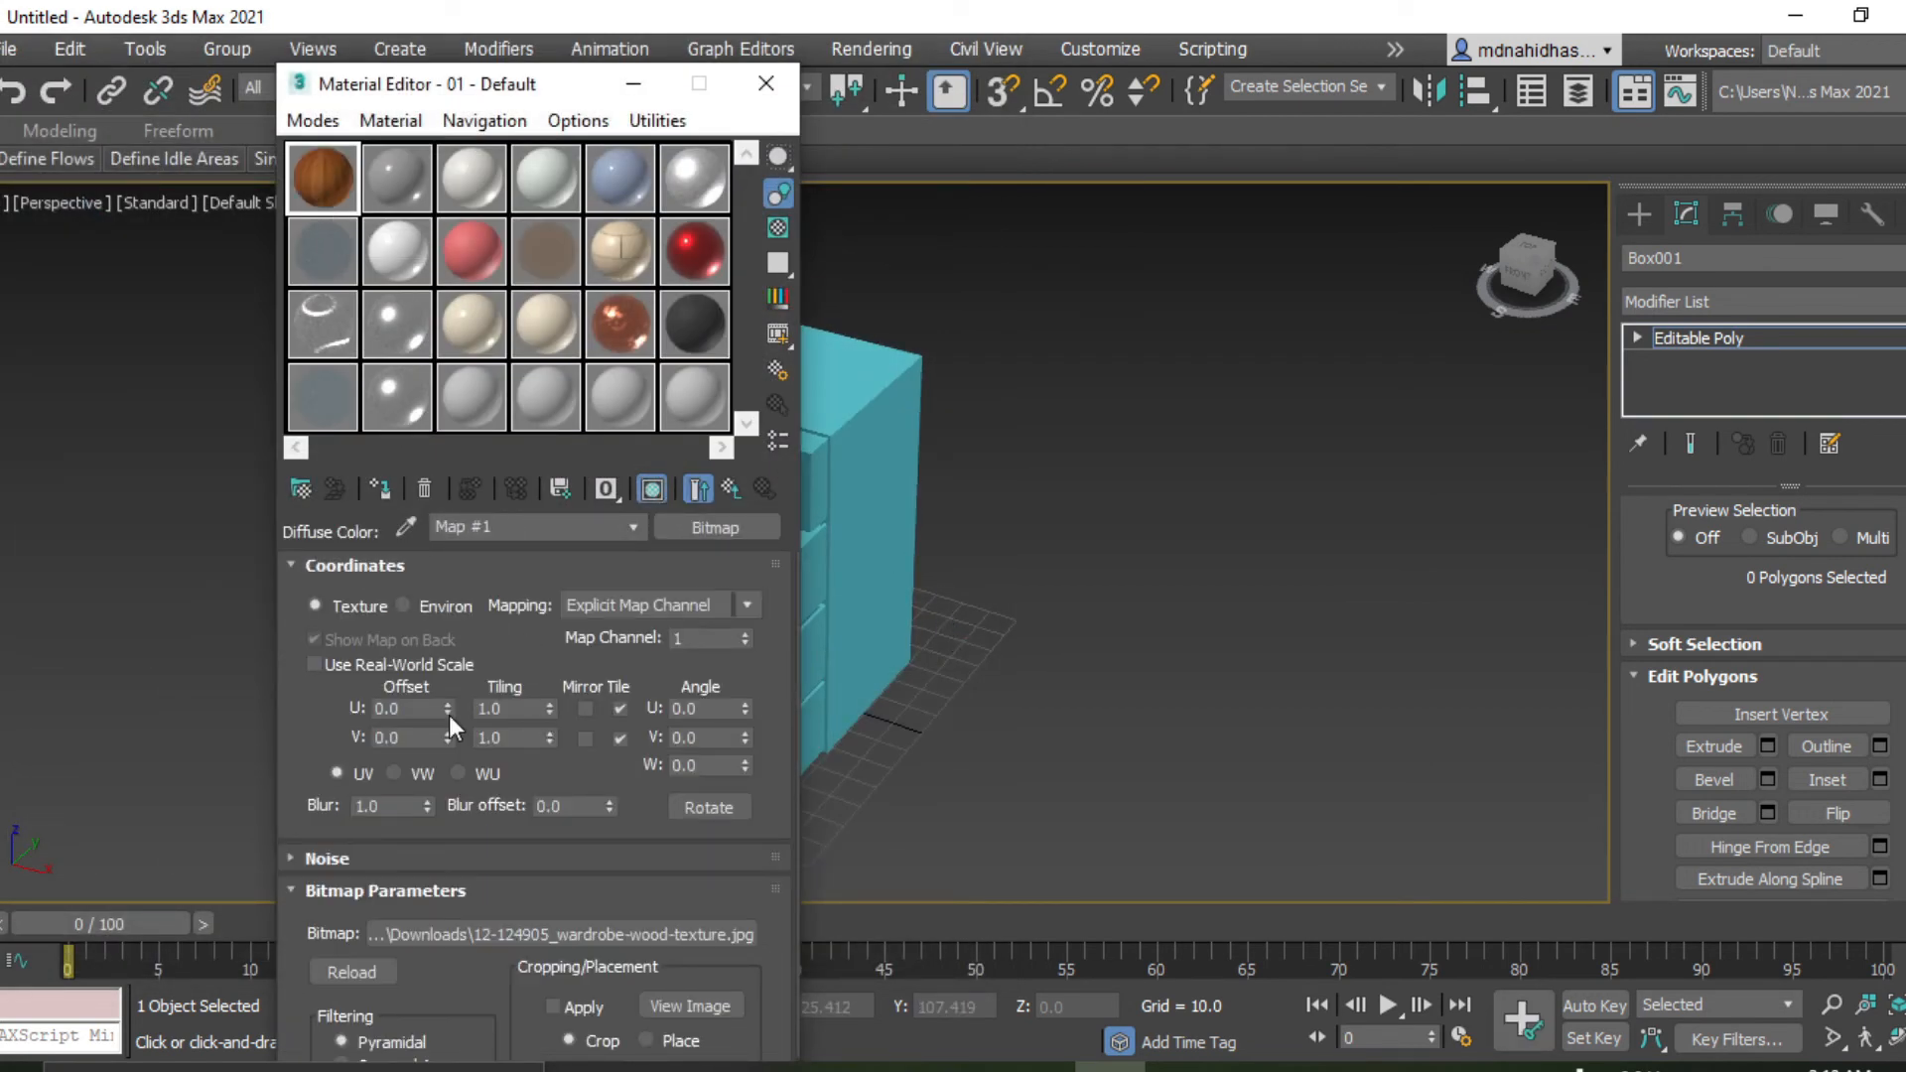
Apply the wood-textured material to the cabinet and show its texture in the viewport, with the Material Editor moved clear of the model.
drag(449, 705, 449, 666)
drag(578, 94, 1396, 105)
drag(802, 393, 802, 393)
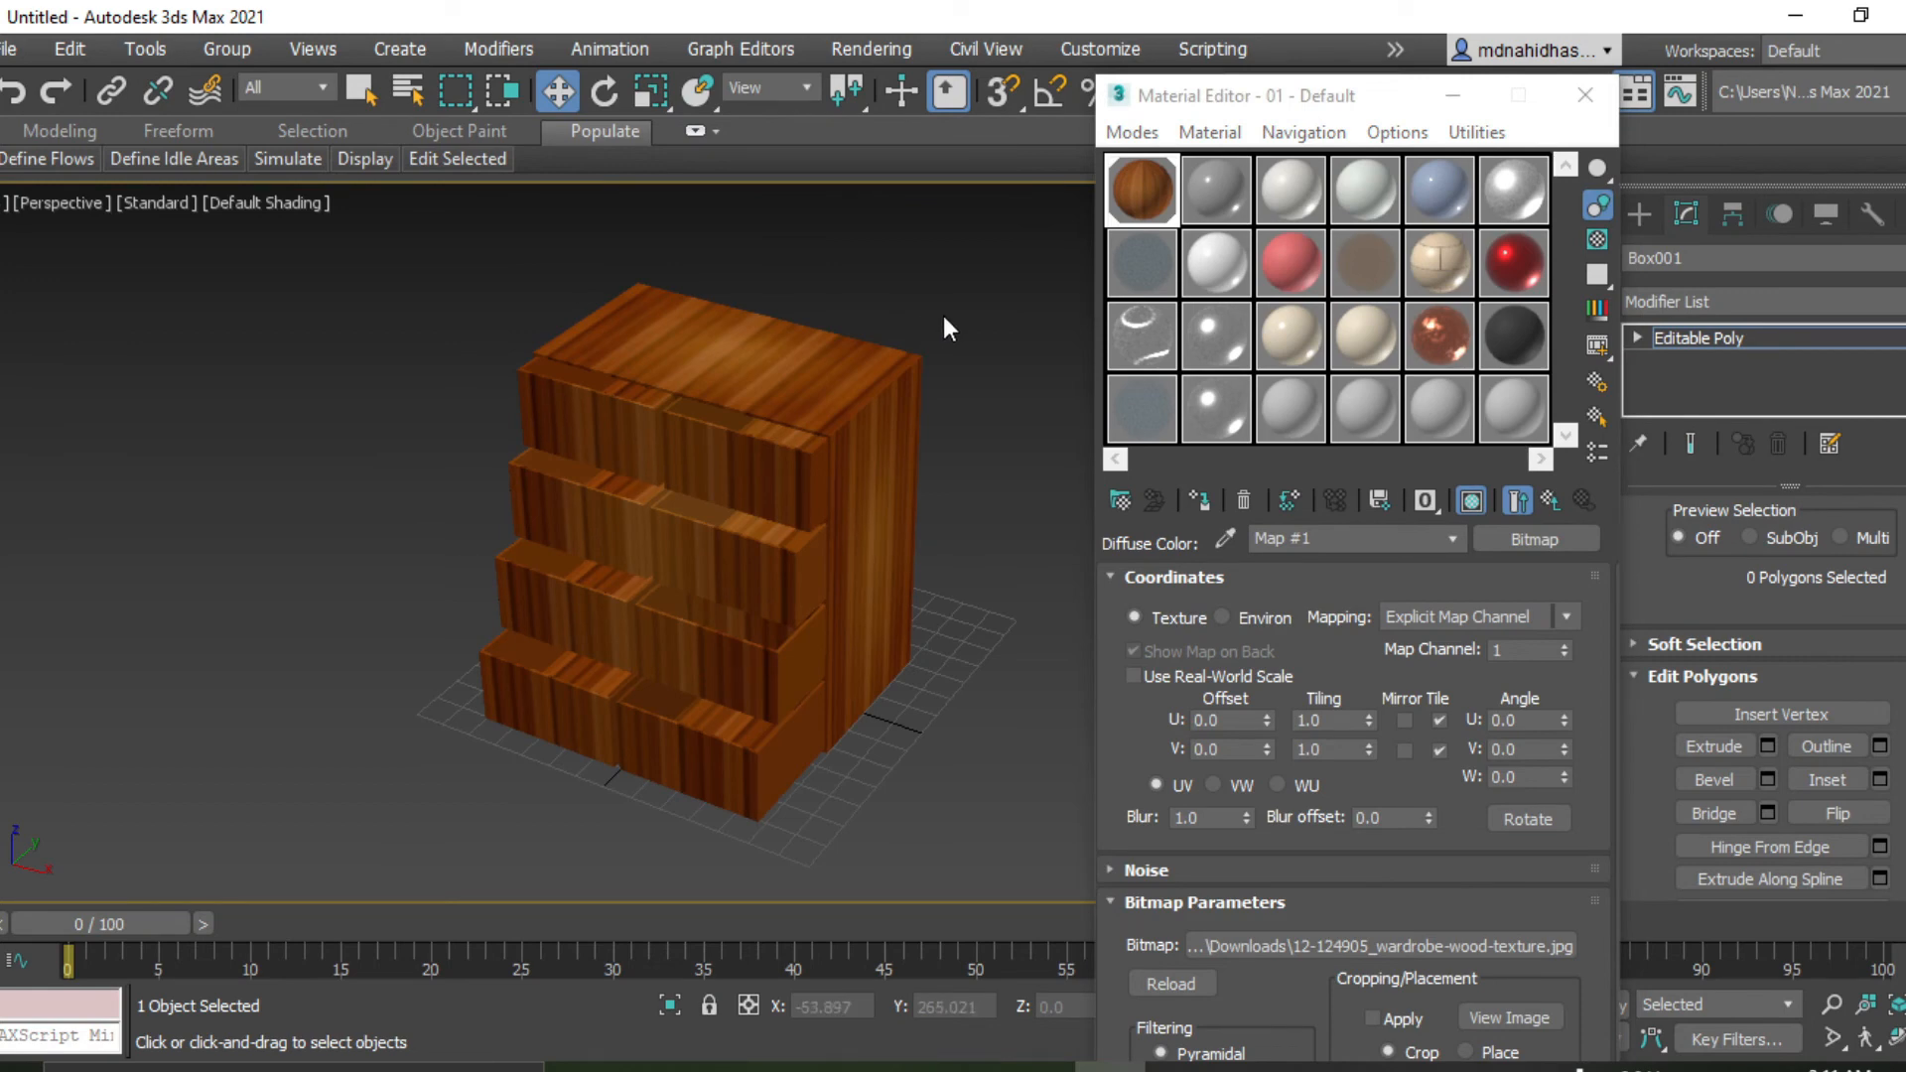
Close the Material Editor and render the Perspective view of the wood-textured cabinet.
alt+middle_drag(1027, 305, 1161, 380)
scroll(771, 355, up, 4)
scroll(830, 265, down, 3)
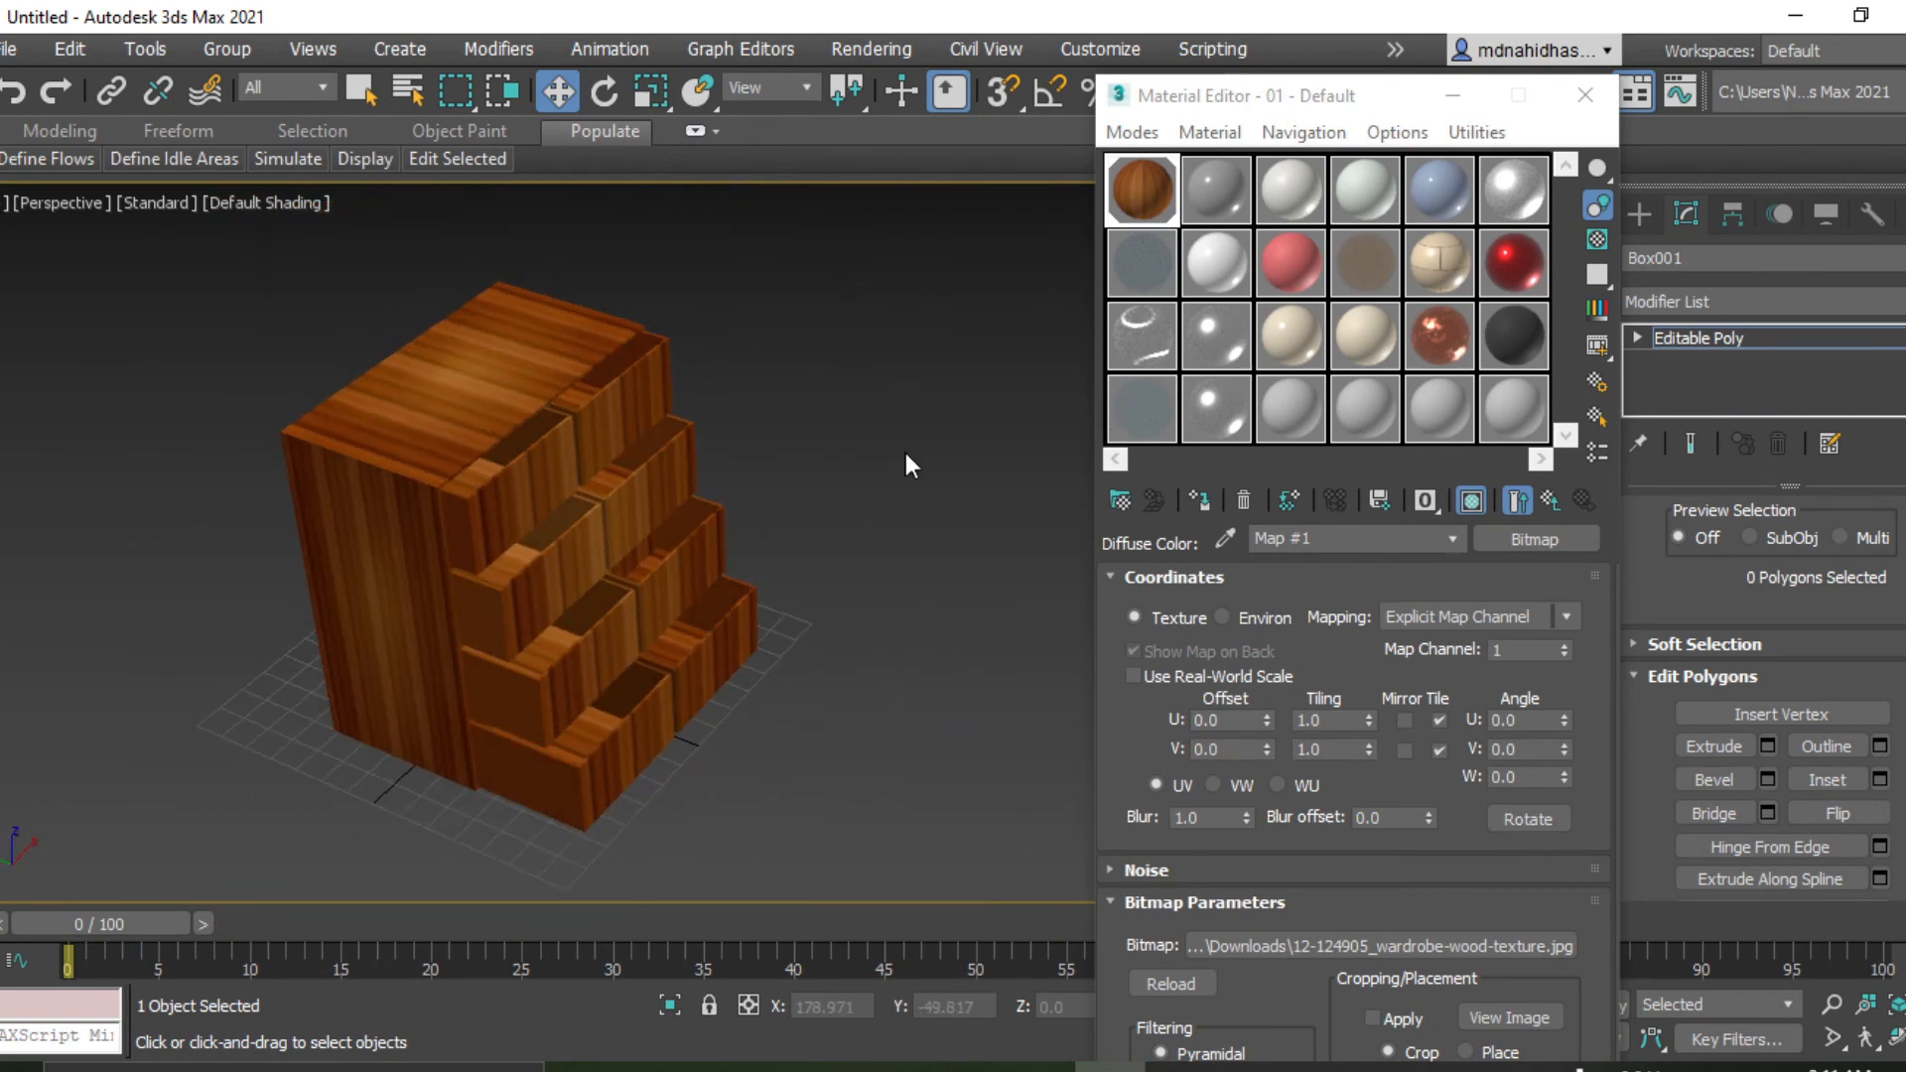
middle_drag(905, 453, 790, 440)
scroll(795, 451, up, 3)
scroll(991, 417, down, 4)
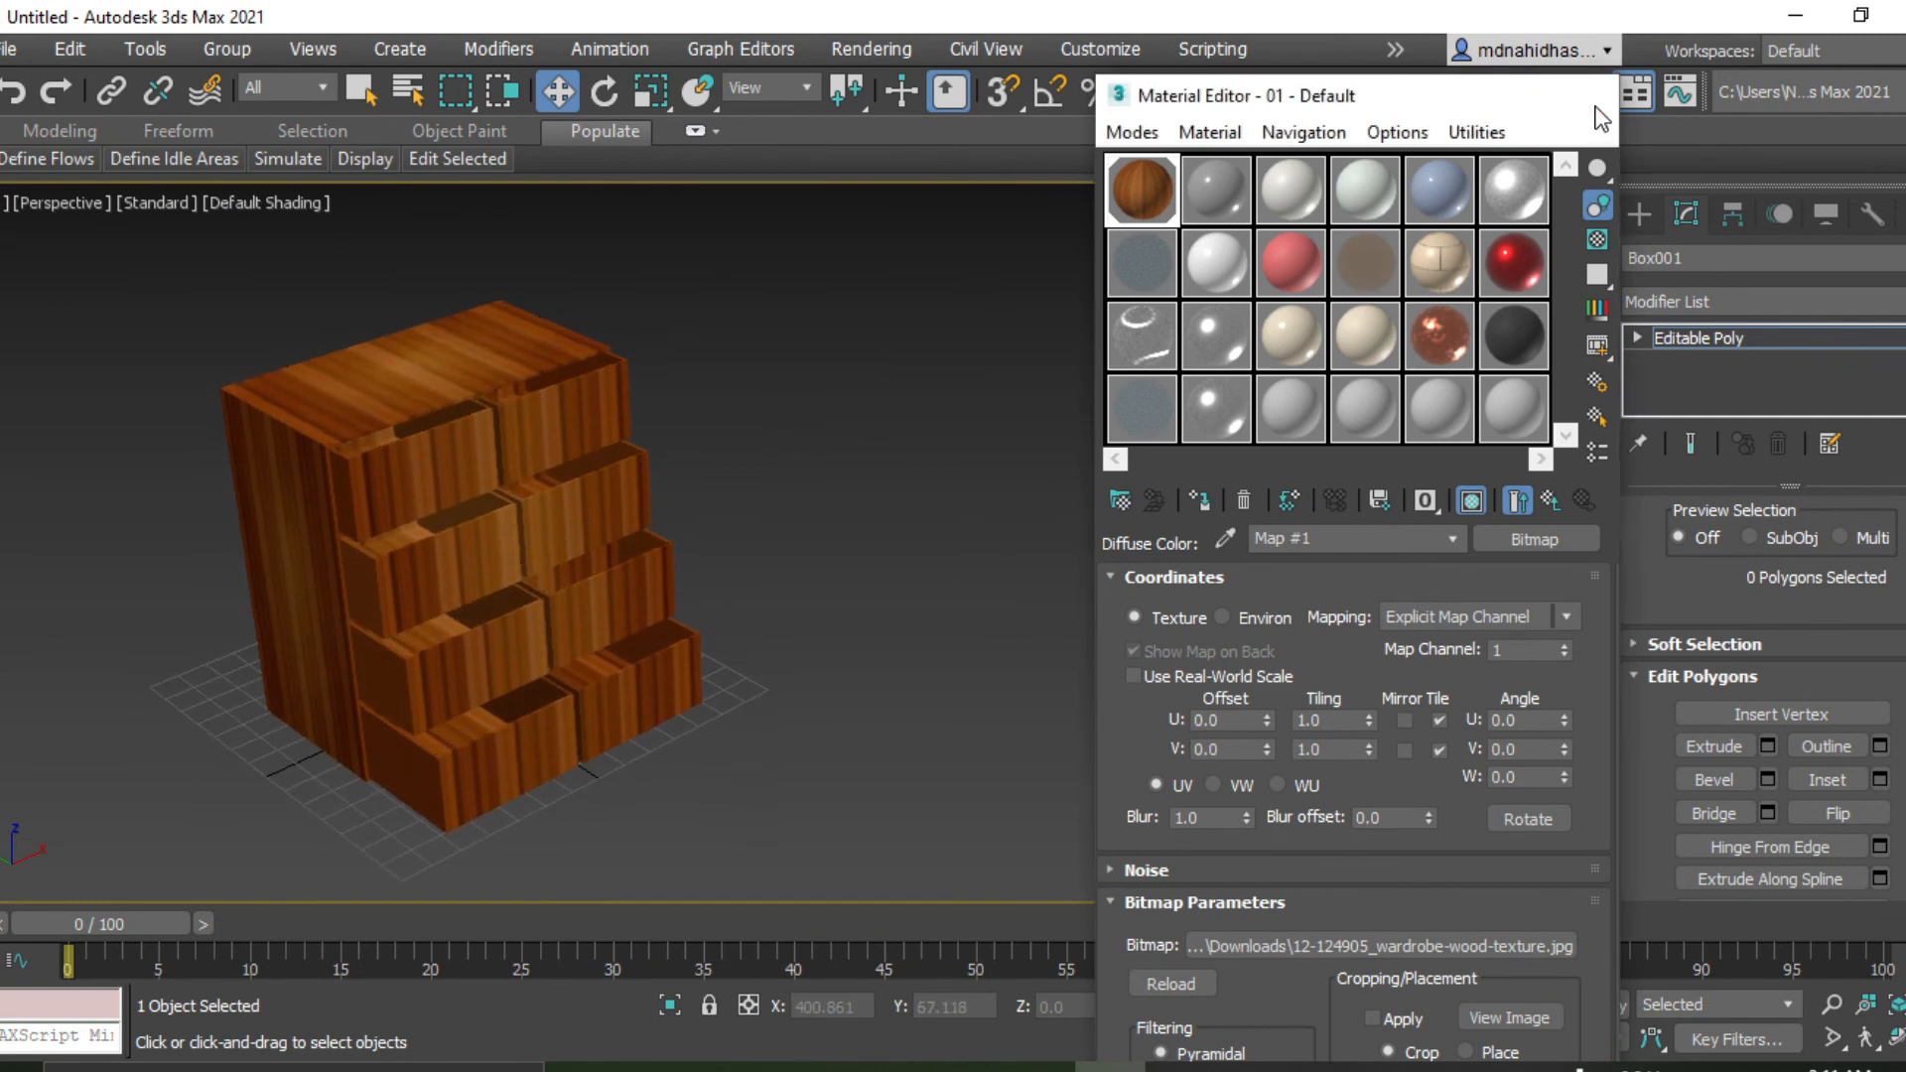
click(1585, 94)
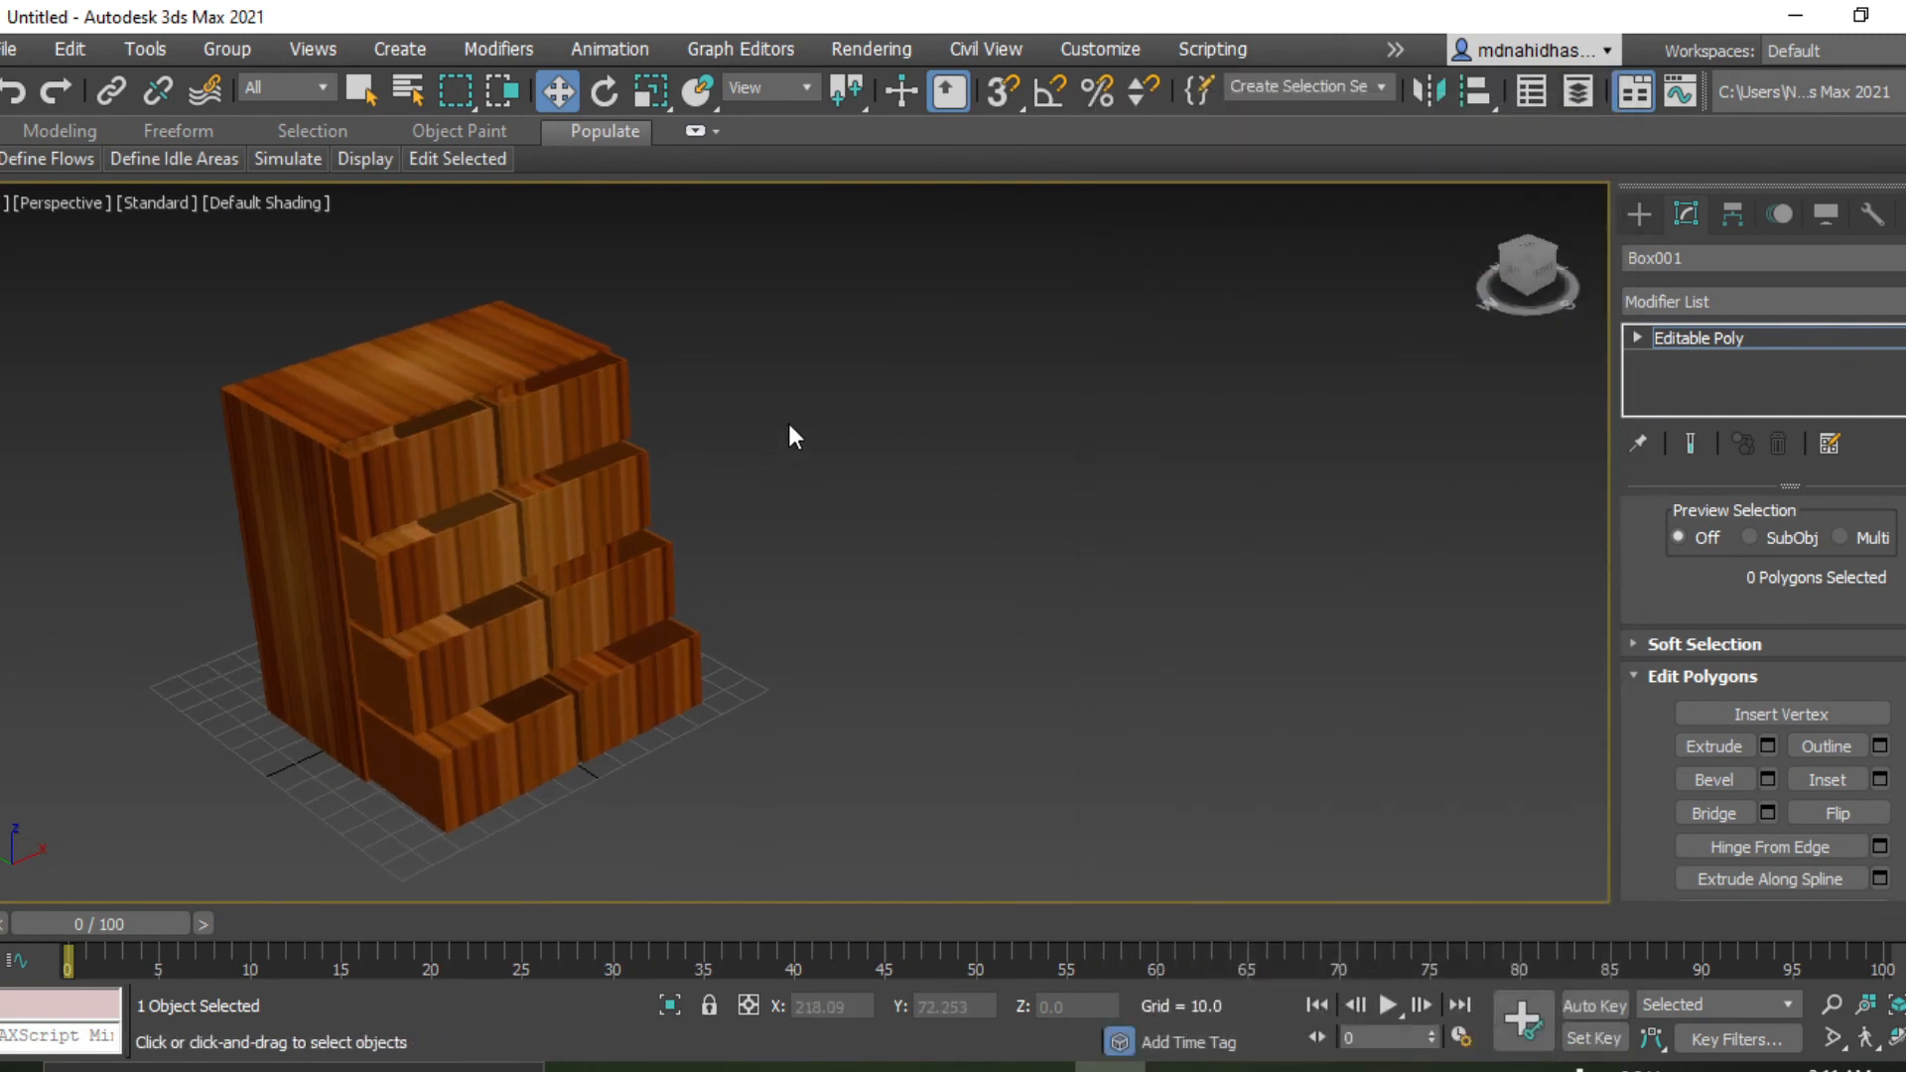
click(886, 47)
click(889, 97)
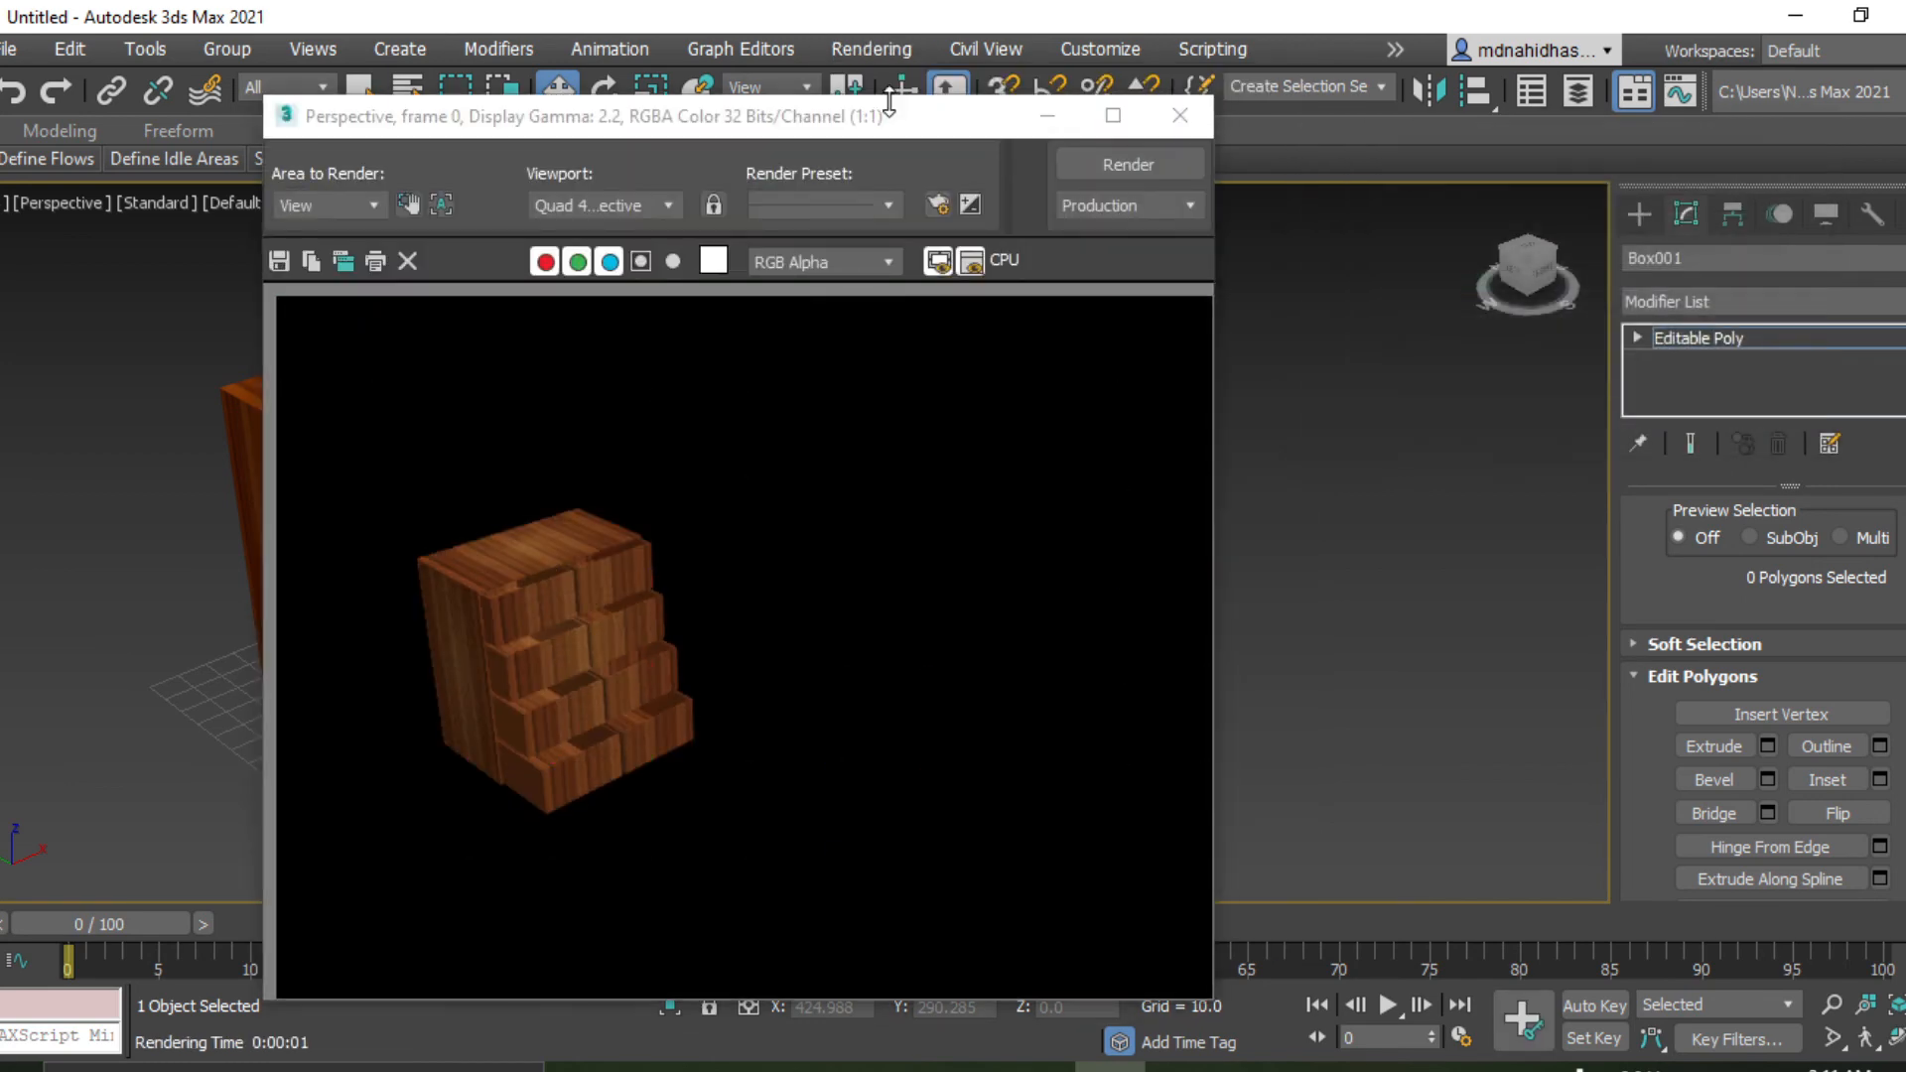